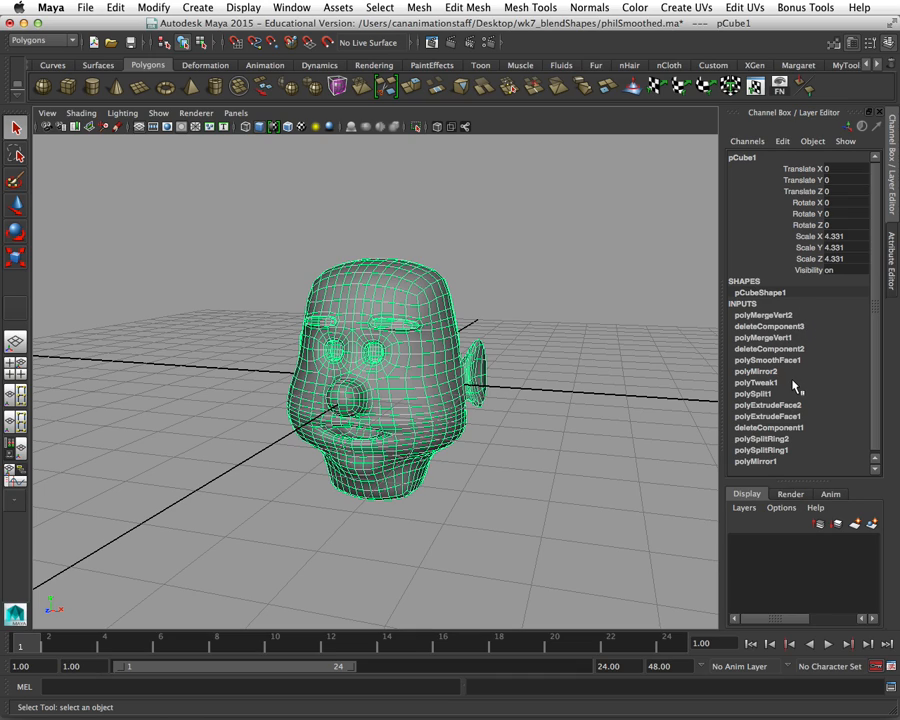
Step: Set the head mesh's polySmoothFace1 divisions to 0 and deselect the head
scroll(794, 379, down, 1)
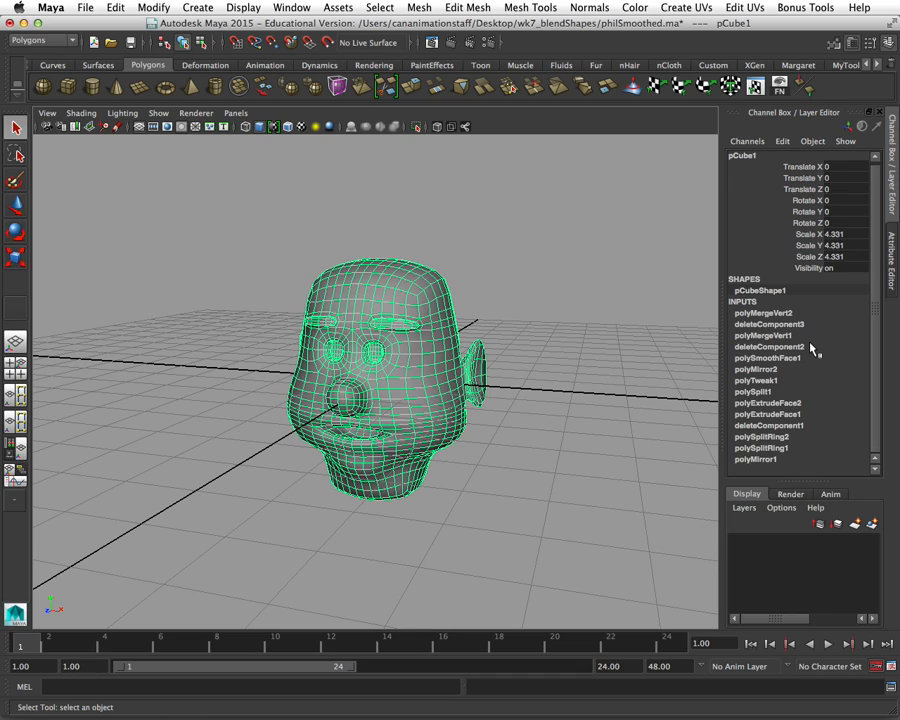
scroll(810, 343, up, 1)
click(810, 359)
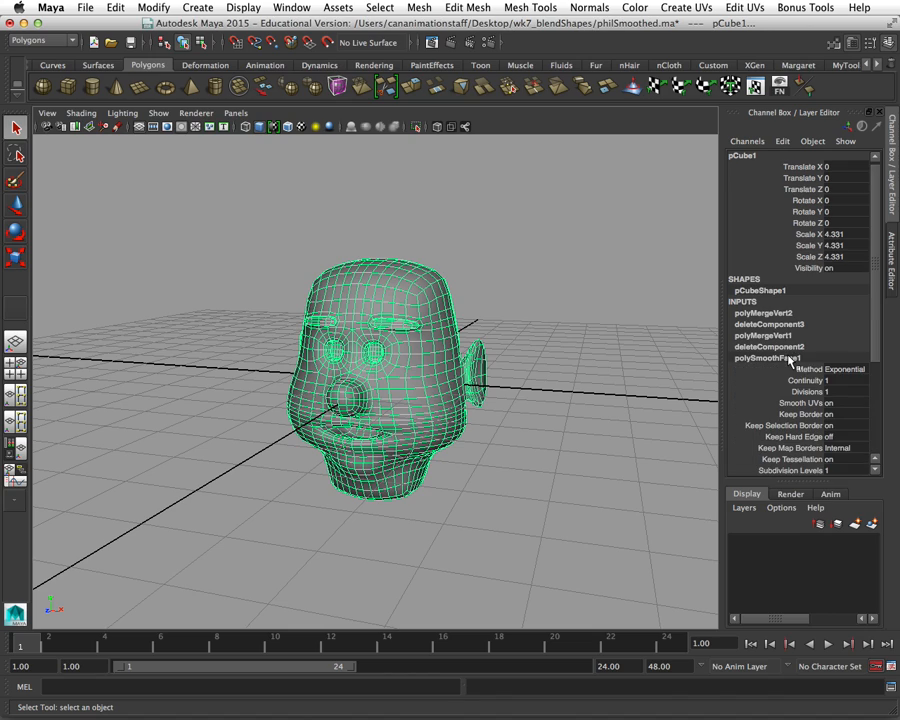
double_click(832, 391)
text(0)
key(Return)
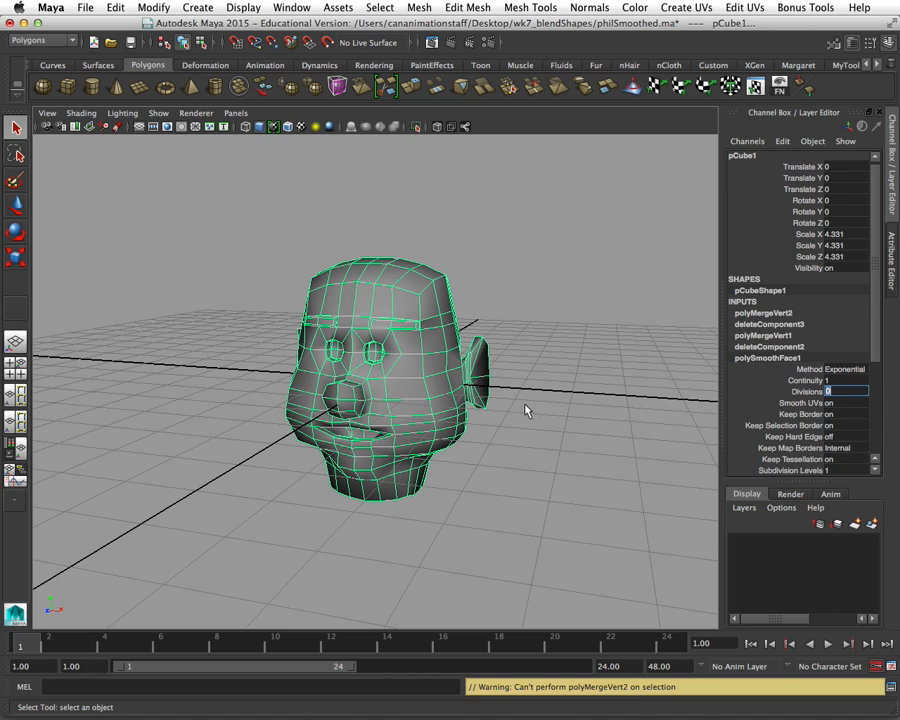
click(548, 311)
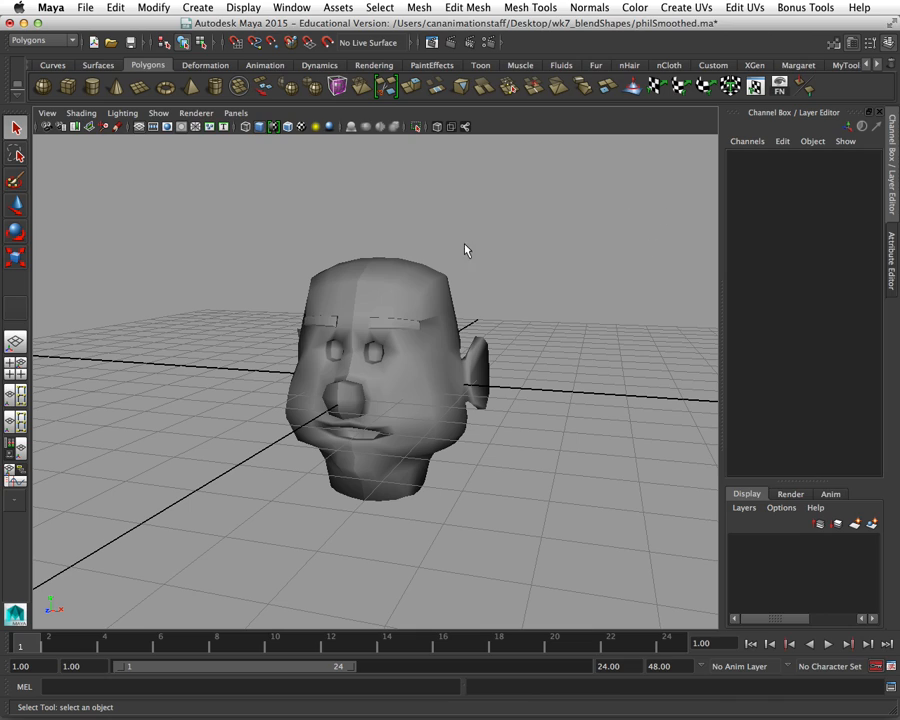
Step: Rename the head mesh as base
click(425, 293)
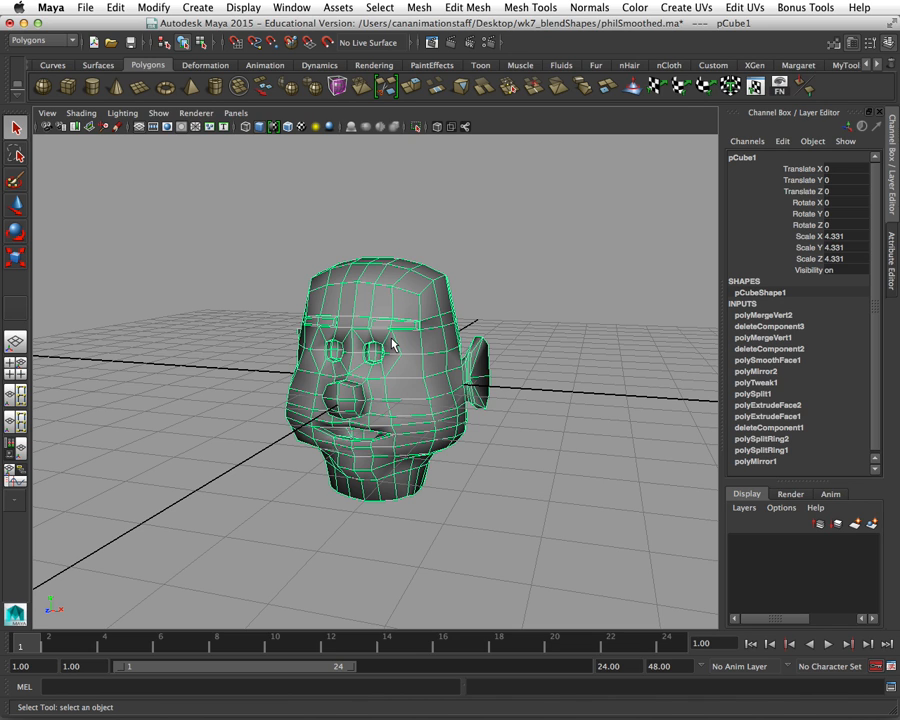
alt+drag(395, 341, 335, 295)
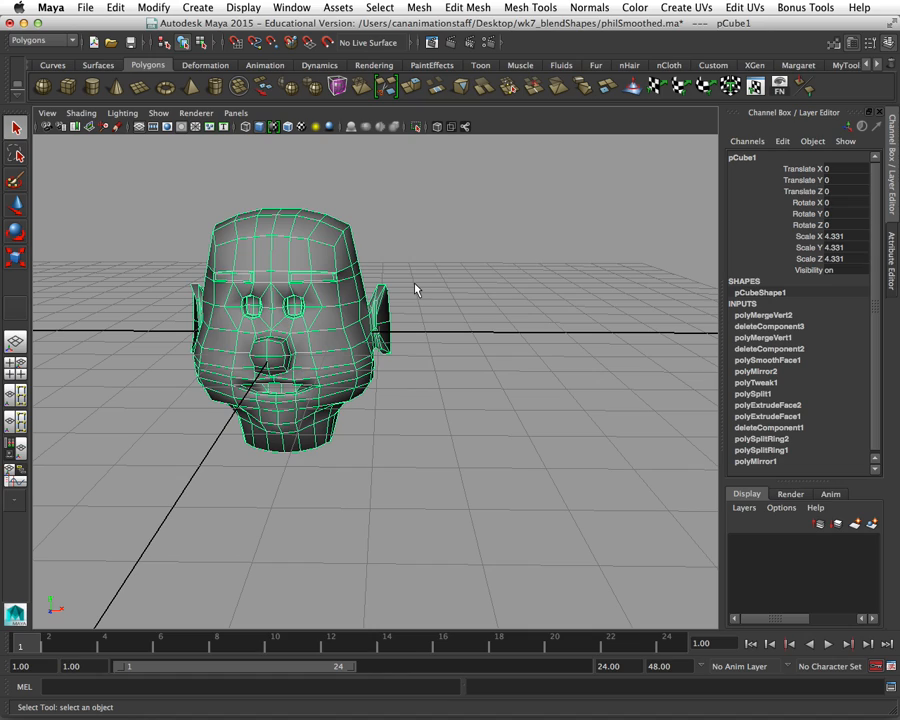
click(773, 158)
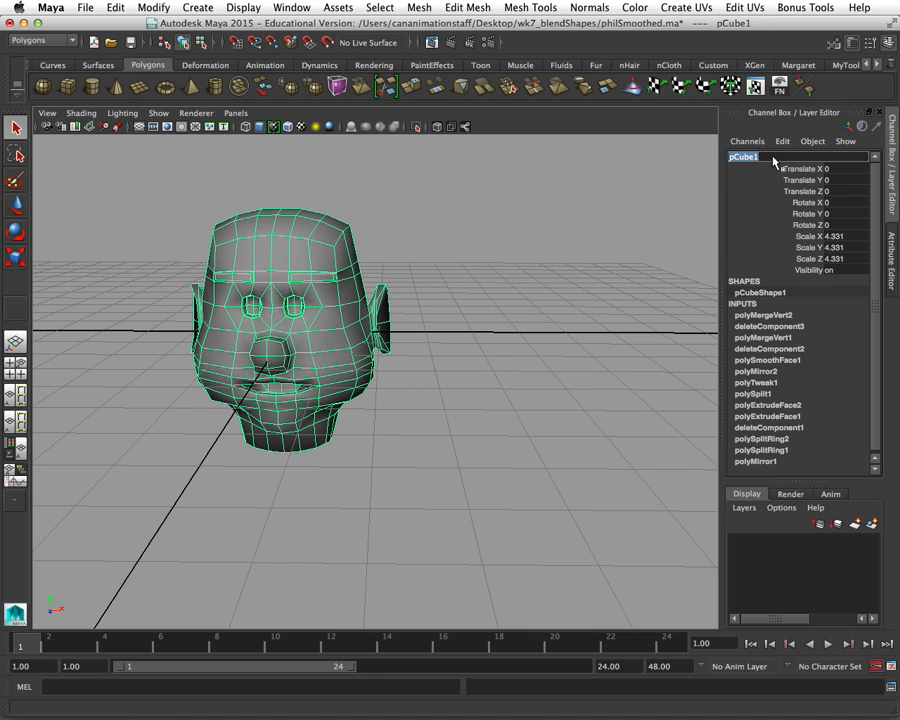
text(base)
key(Return)
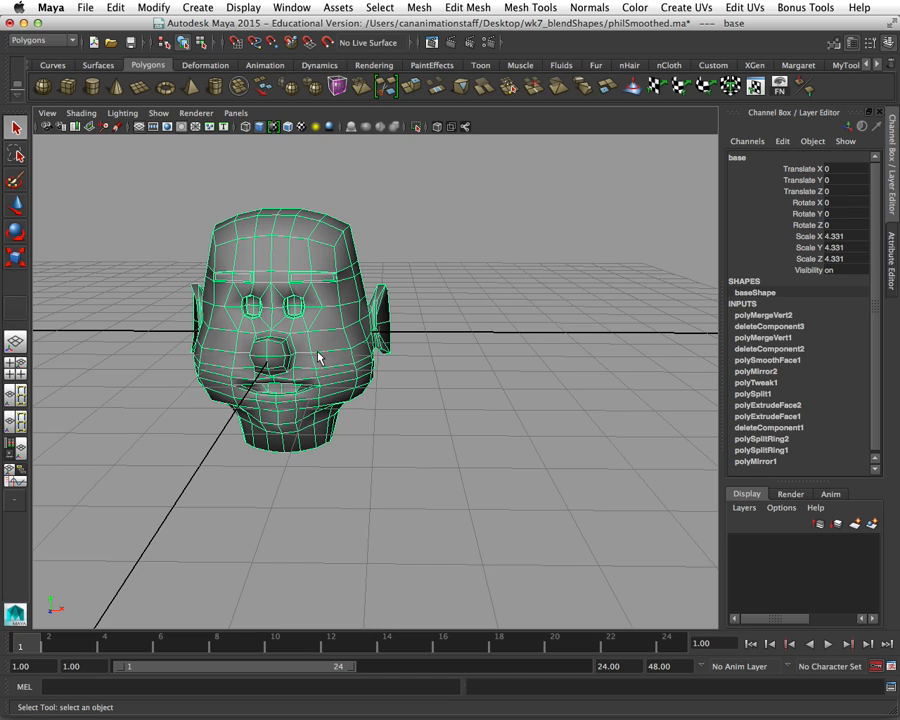
Step: Duplicate the base head and move the copy along X to about 4.96, beside the original
click(116, 7)
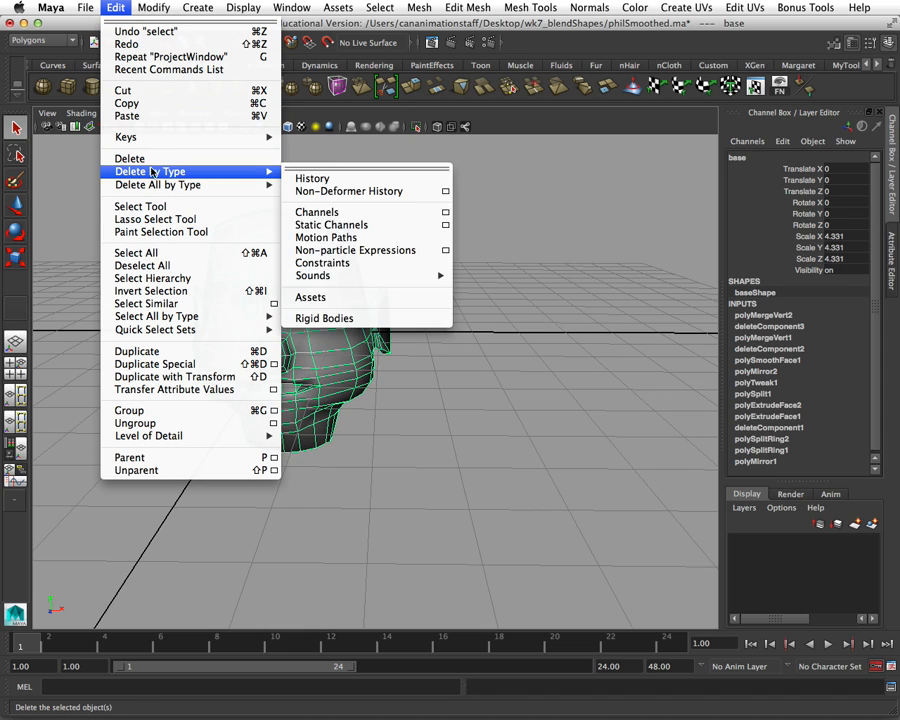
click(500, 364)
key(ctrl+d)
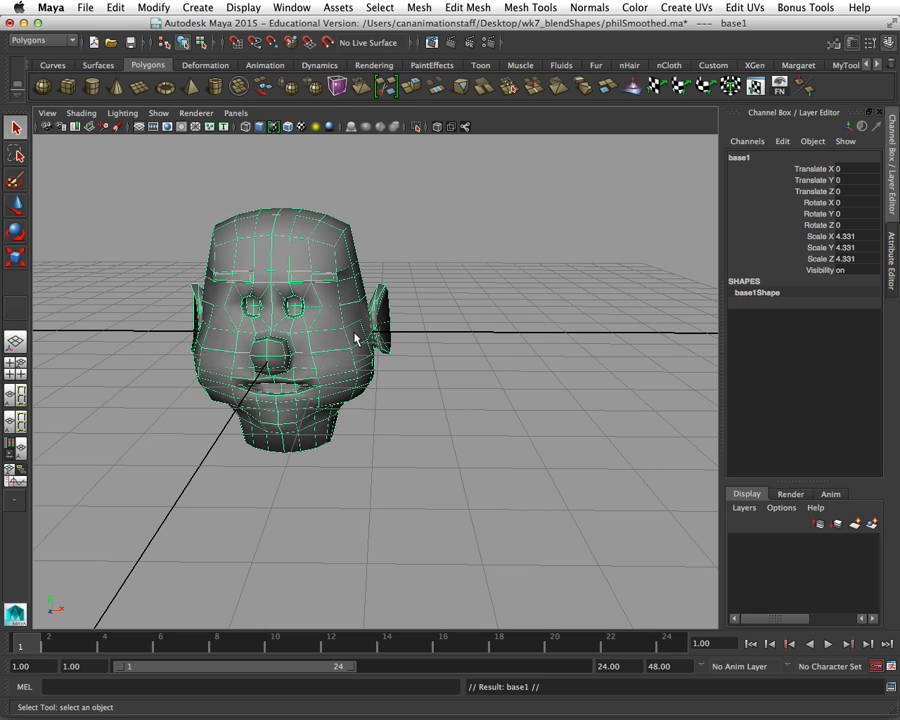
key(w)
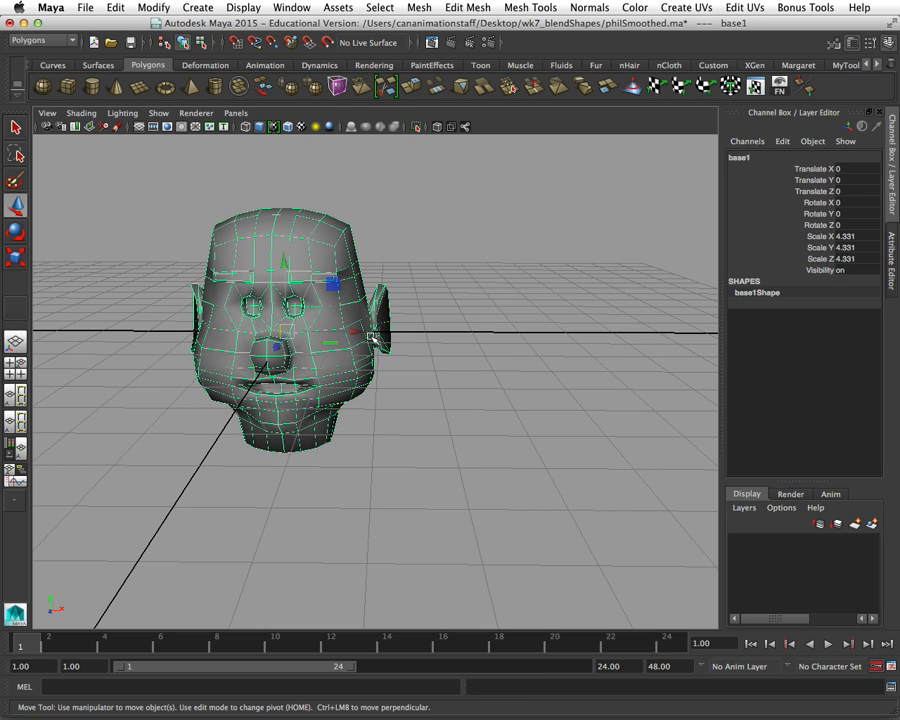
drag(356, 340, 589, 341)
alt+middle_drag(595, 346, 517, 340)
Step: Rename the duplicated head as browUpLt
click(766, 159)
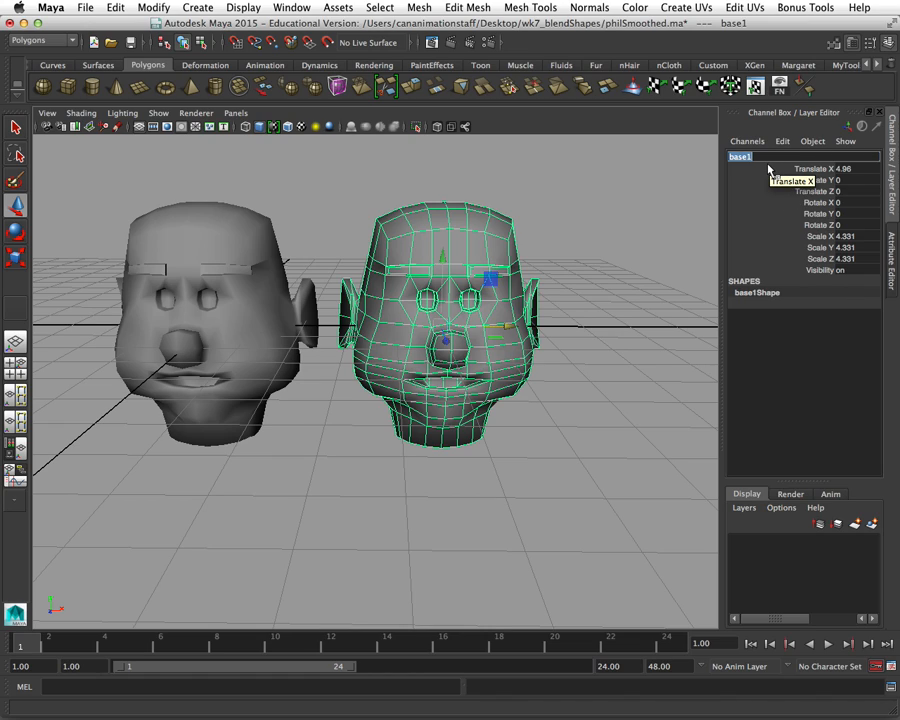
text(L)
key(BackSpace)
text(browUpLt)
key(Return)
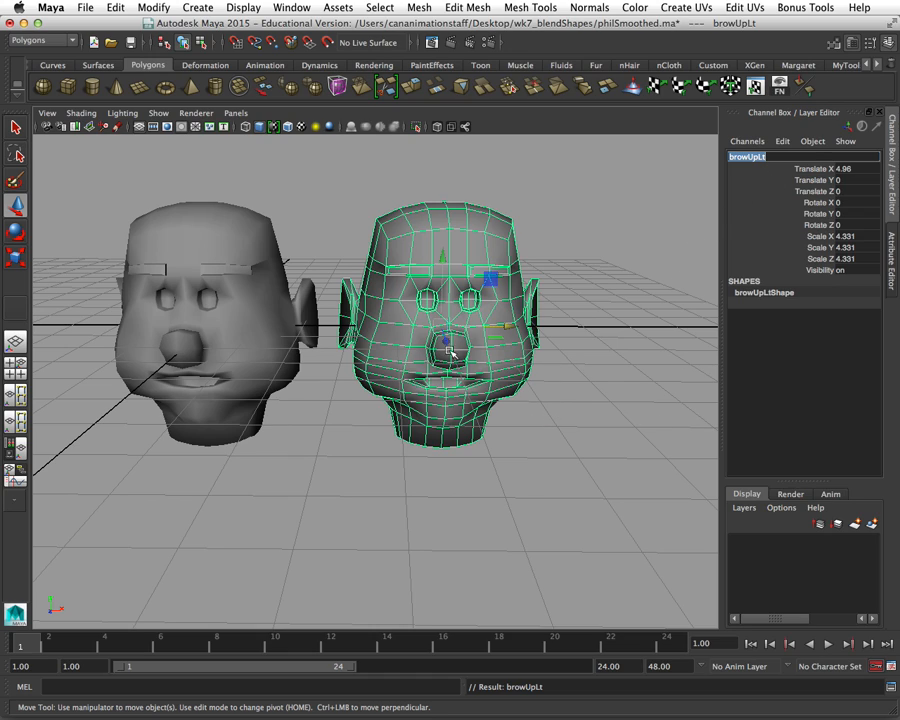
Step: Duplicate the base head again and move the copy along X to about 9.65, beyond the browUpLt head
scroll(298, 344, down, 4)
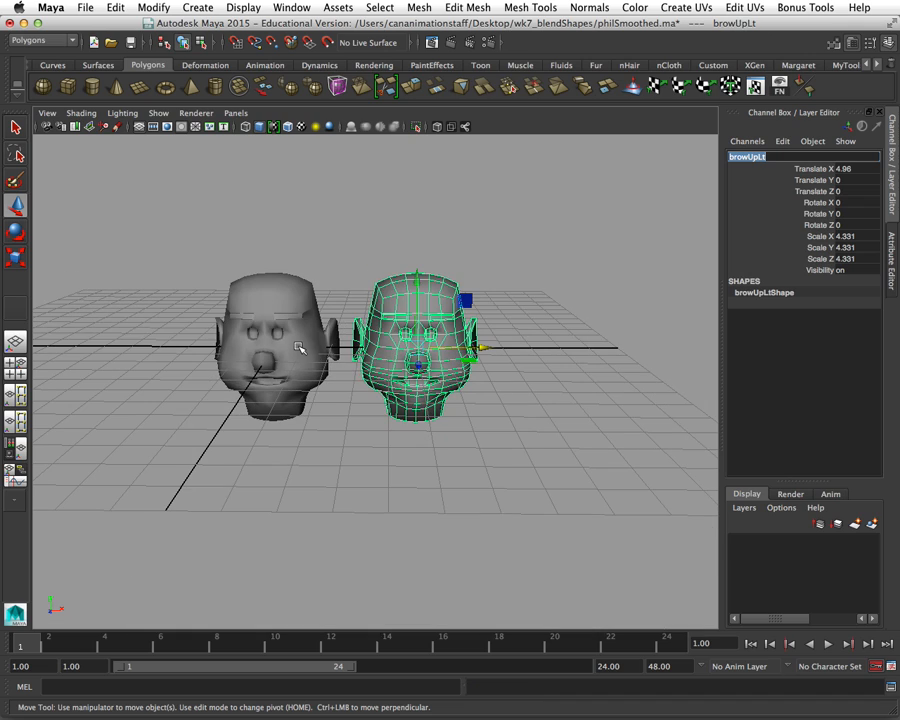
alt+middle_drag(298, 344, 262, 342)
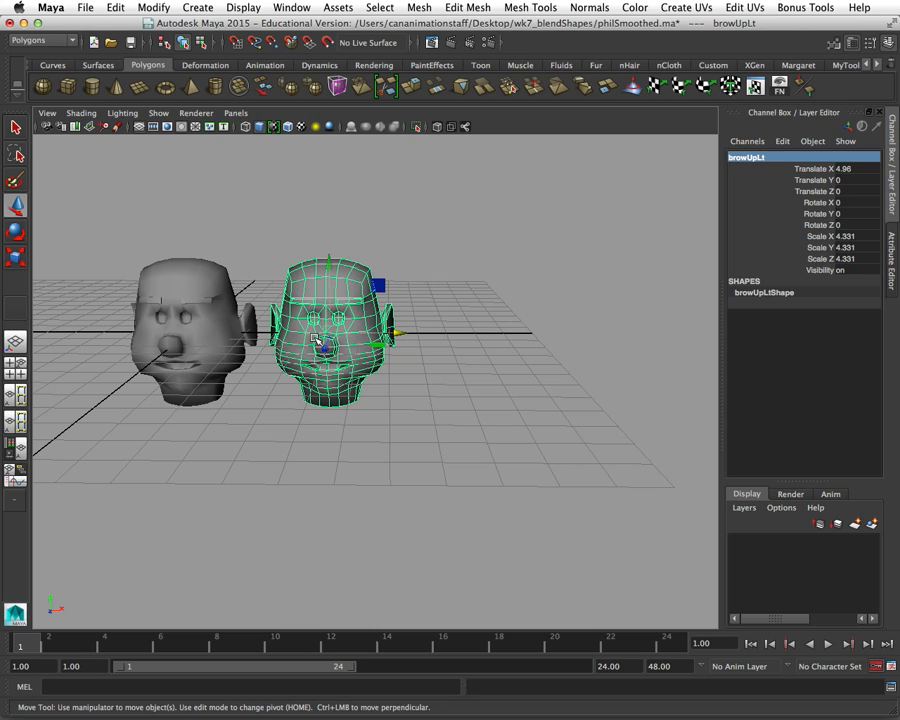
click(203, 332)
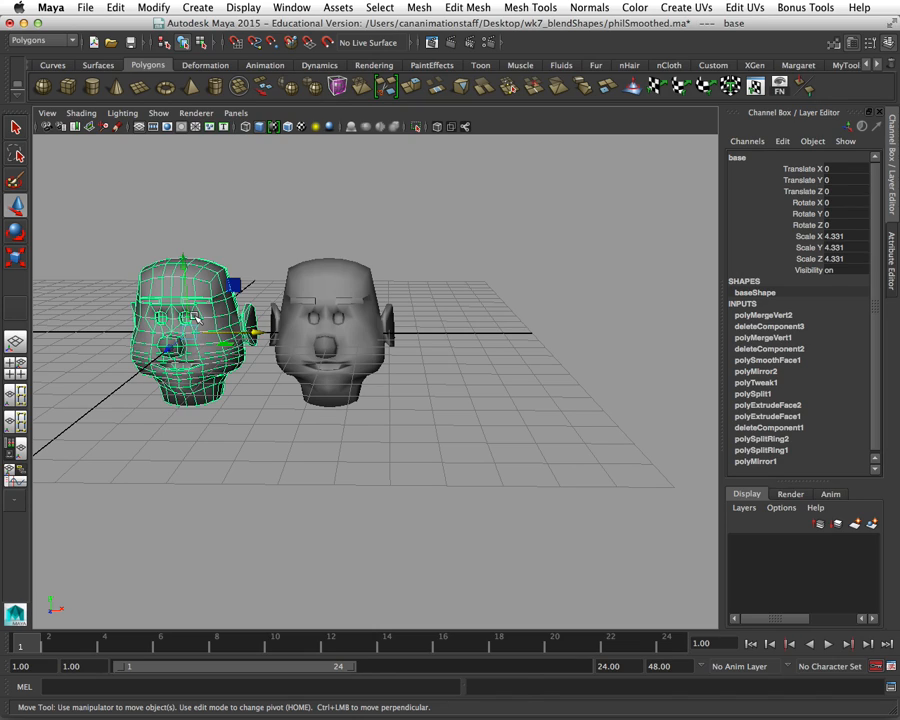
key(ctrl+d)
drag(254, 333, 536, 335)
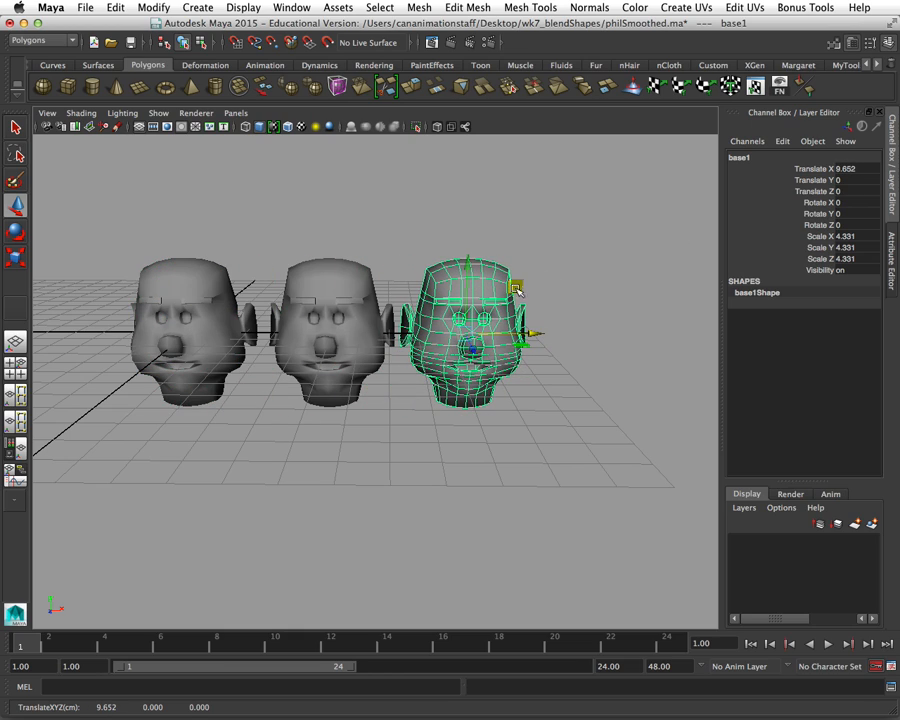
Step: Rename the second duplicate head as eyeCloseRt
double_click(742, 158)
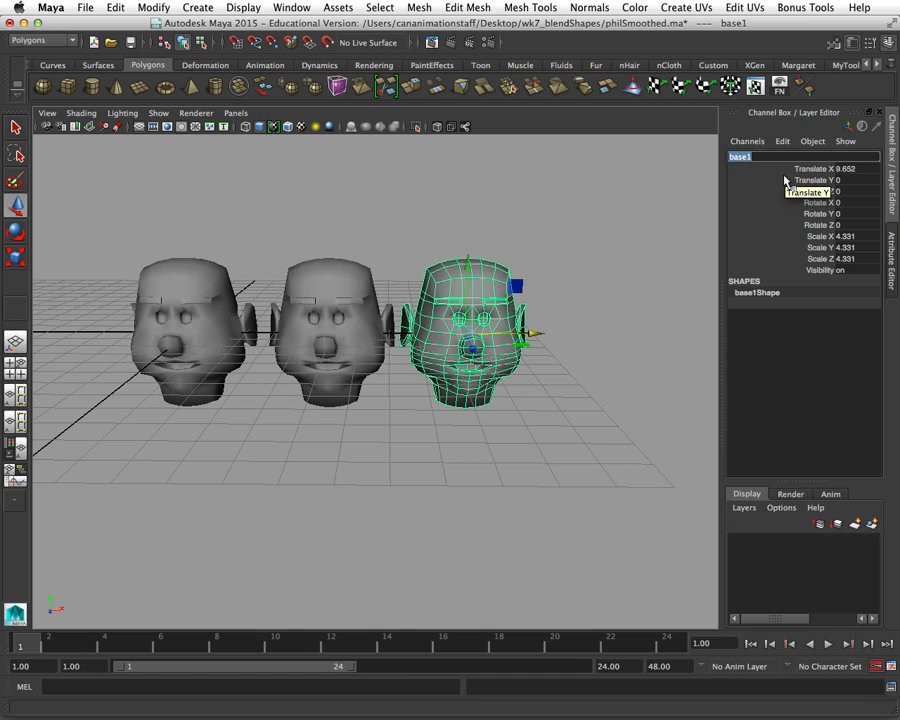
text(eye)
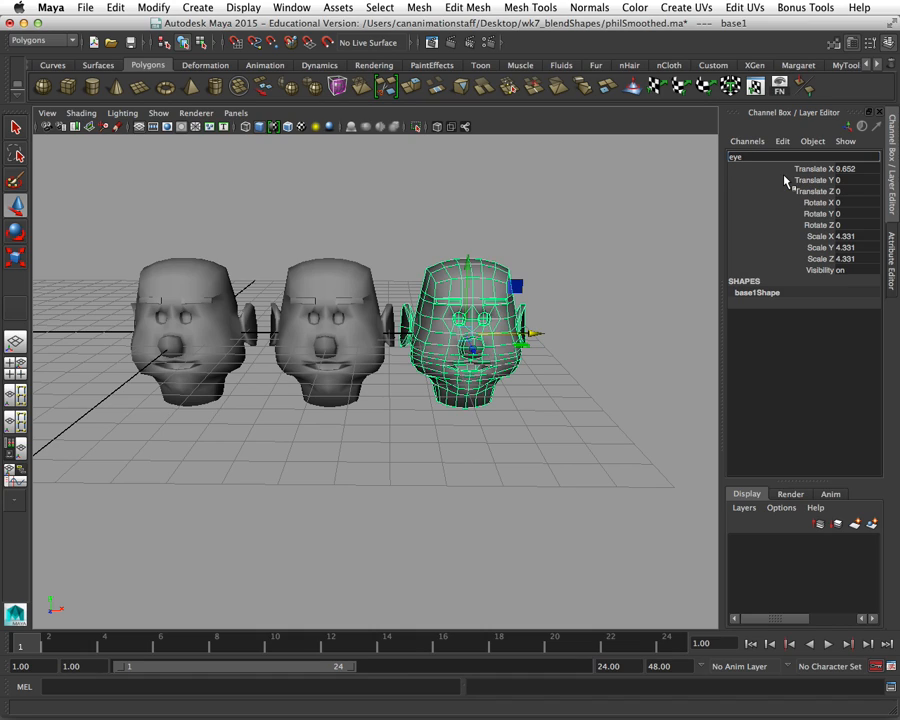
text(CloseRt)
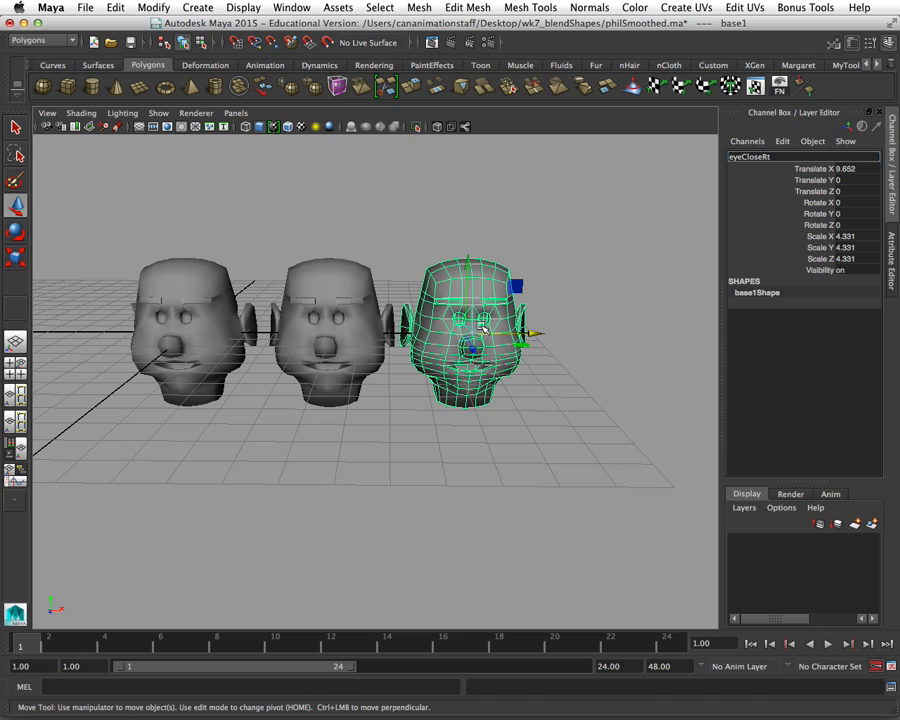
Step: Duplicate the base head a third time and move the copy along X to about 14.38, at the end of the row
click(240, 333)
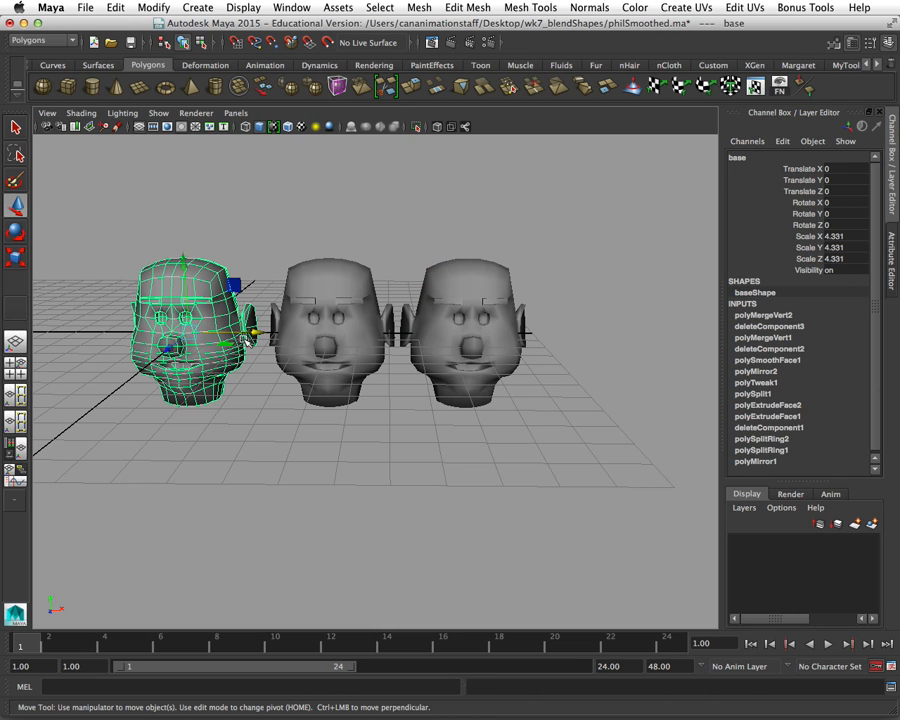
key(ctrl+d)
drag(257, 334, 669, 340)
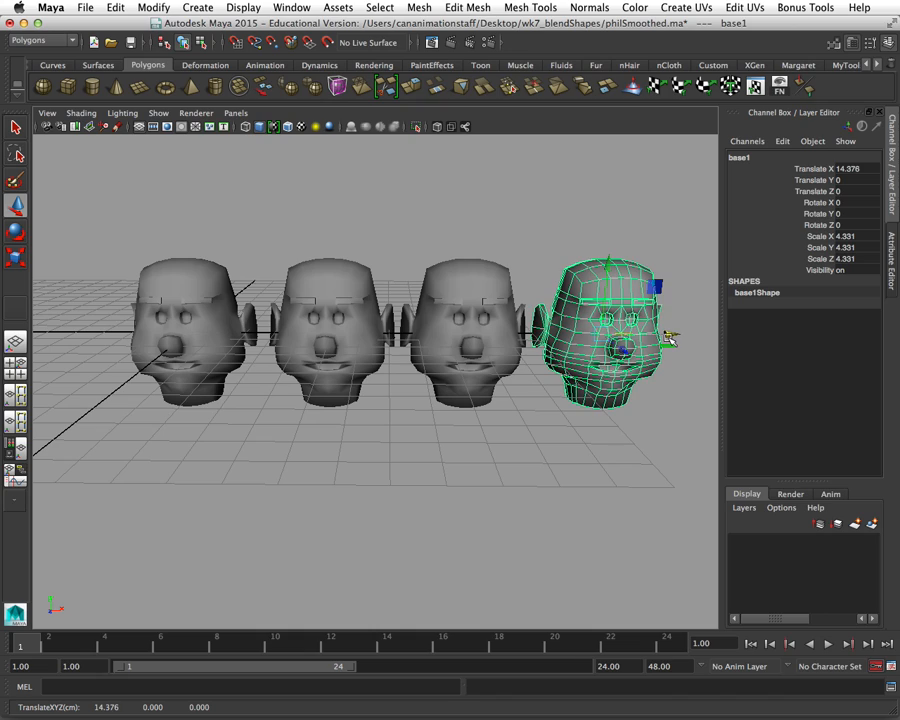
Step: Rename the third duplicate head as mouthUpLt
click(758, 160)
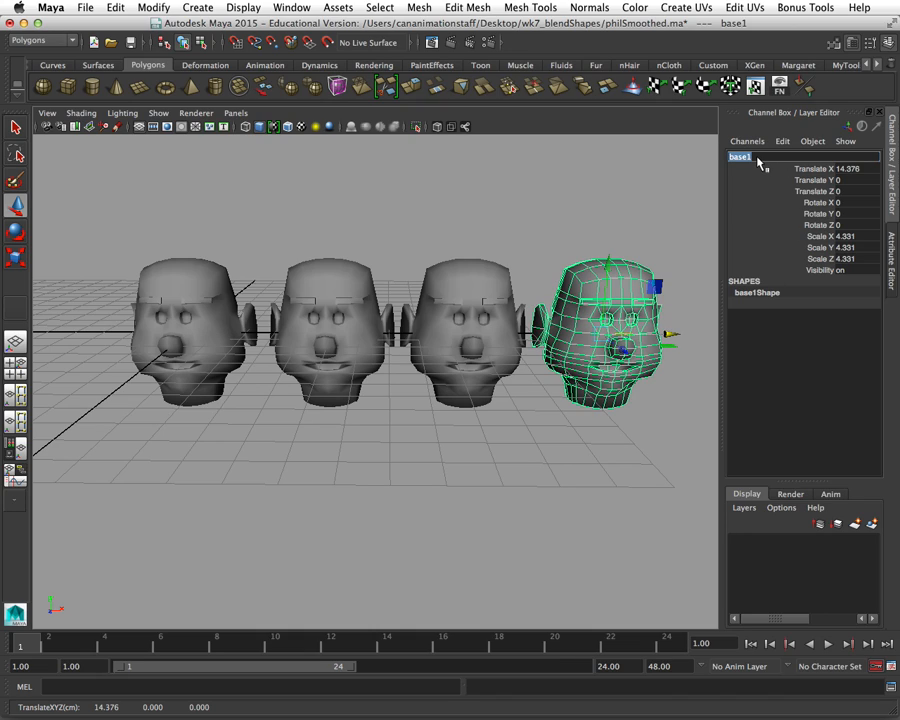
text(mou)
text(thUpLt)
key(Return)
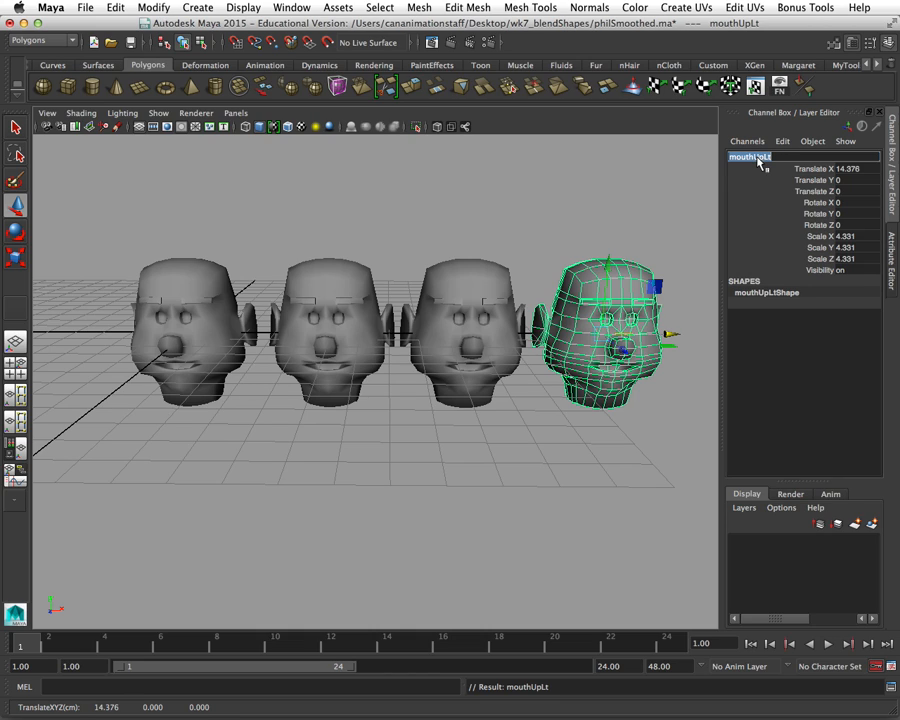
Step: Examine the row of heads, selecting each one to check its name
click(188, 344)
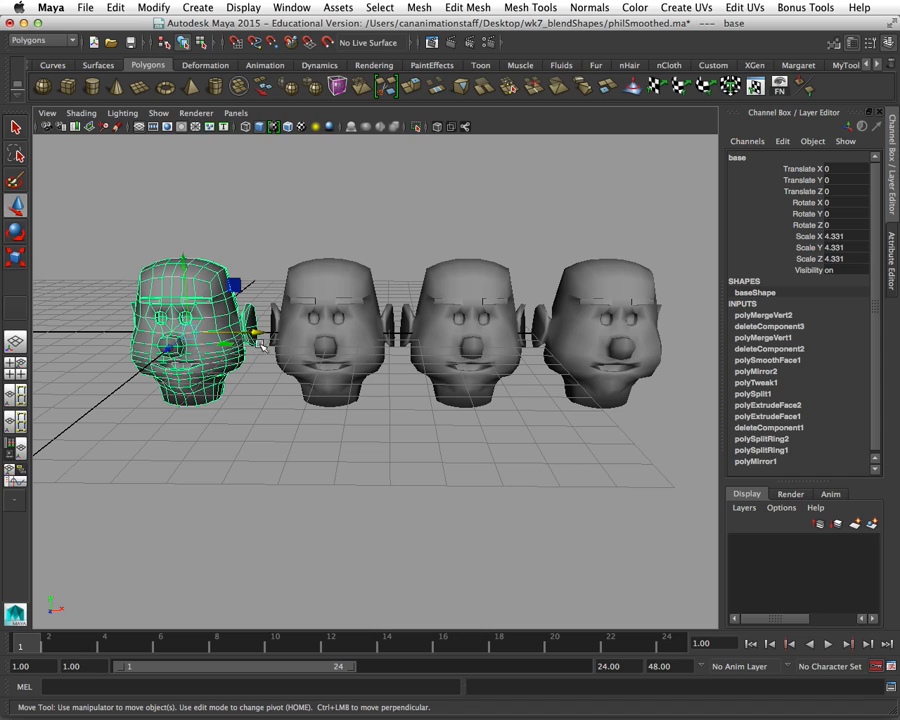
click(312, 318)
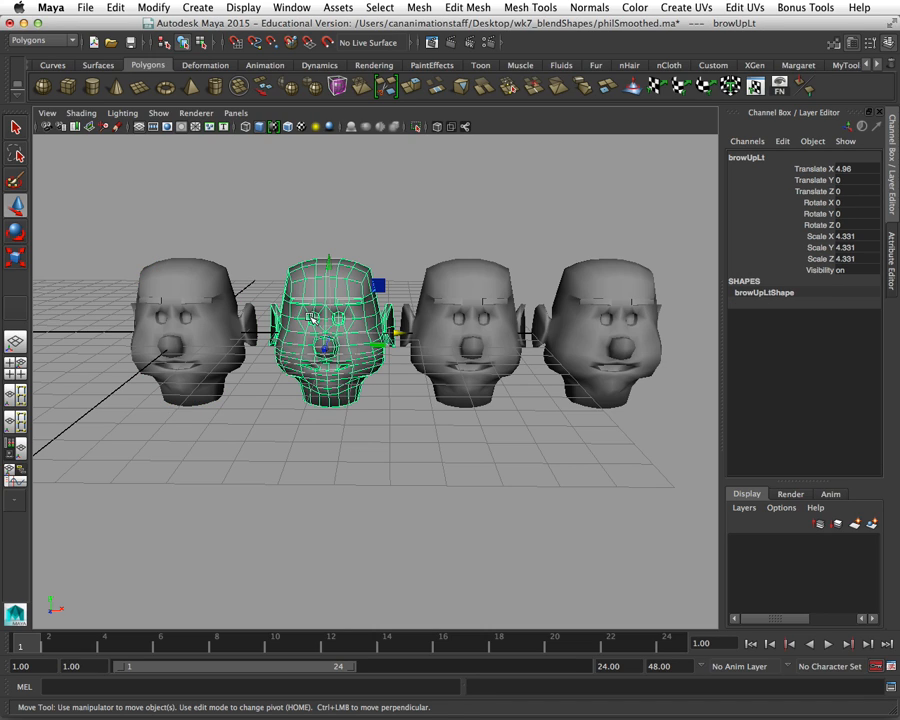
click(466, 320)
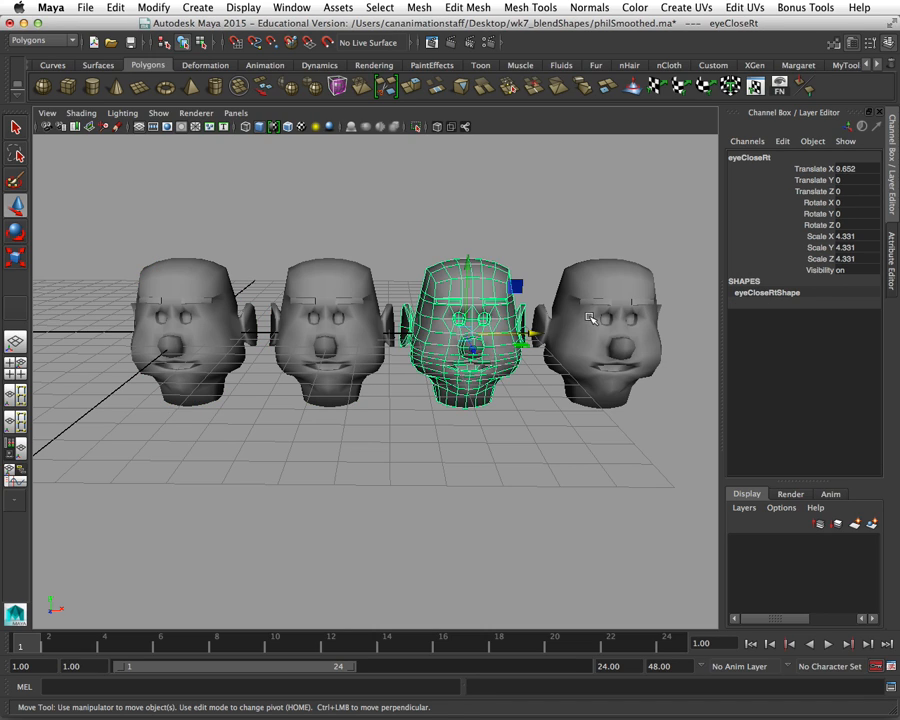
click(561, 364)
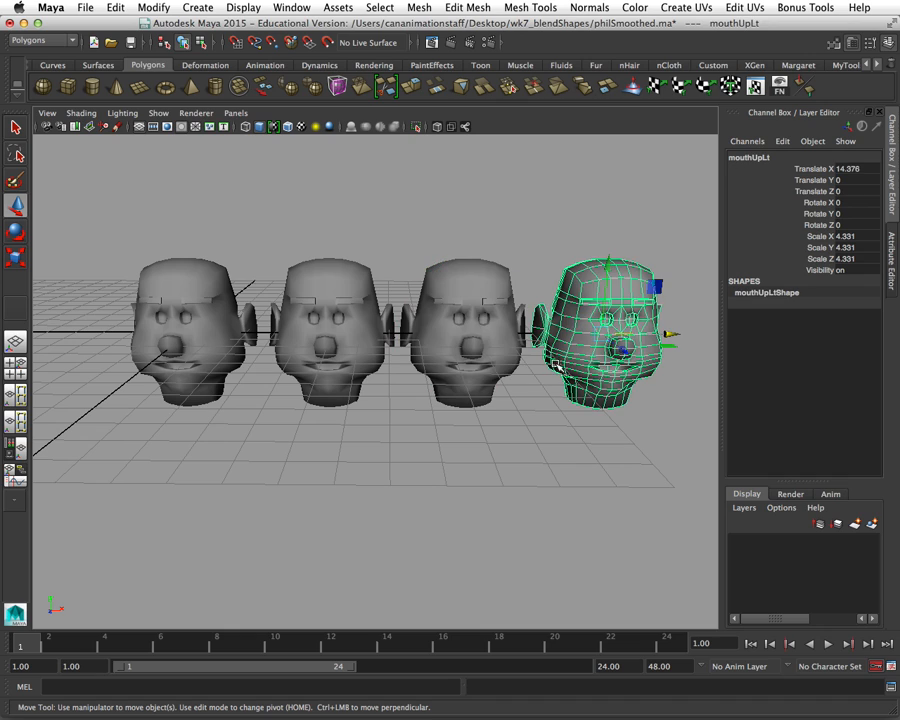
mouse_move(355, 383)
alt+mouse_down()
mouse_move(350, 364)
mouse_move(356, 370)
alt+mouse_up()
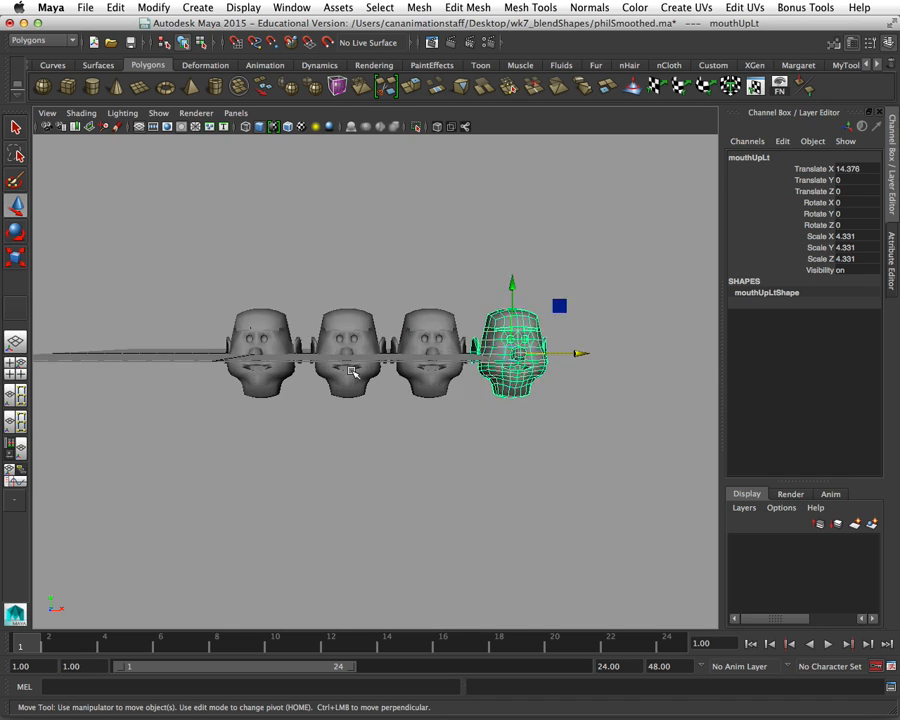
scroll(357, 377, up, 6)
scroll(358, 378, down, 1)
mouse_move(321, 346)
alt+middle_down()
mouse_move(349, 374)
mouse_move(321, 356)
alt+middle_up()
click(176, 320)
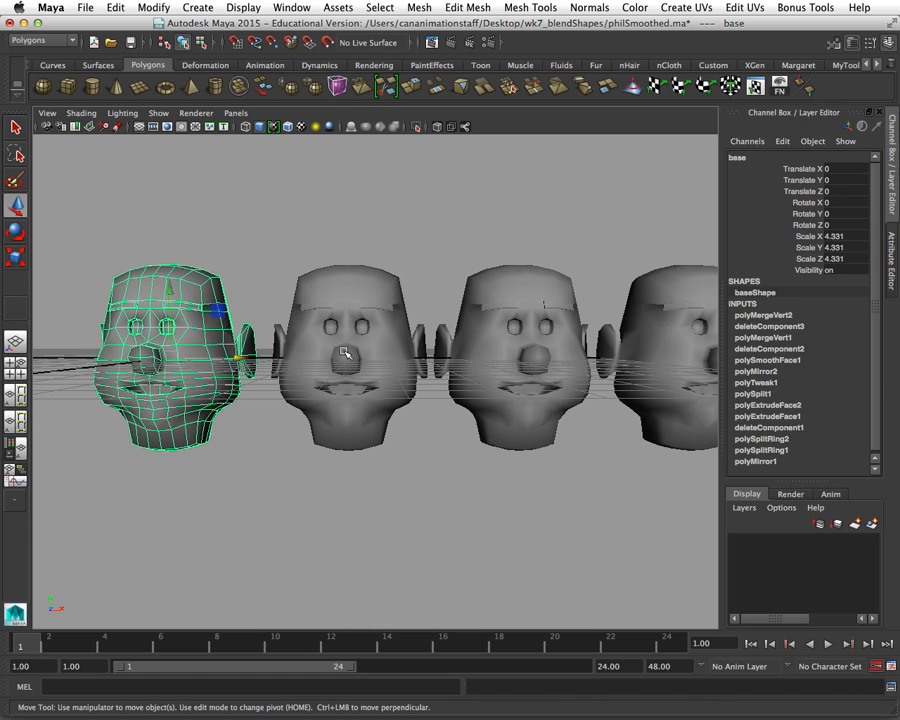
Step: Select the browUpLt head and enable camera based selection in the Select Tool's settings
click(378, 311)
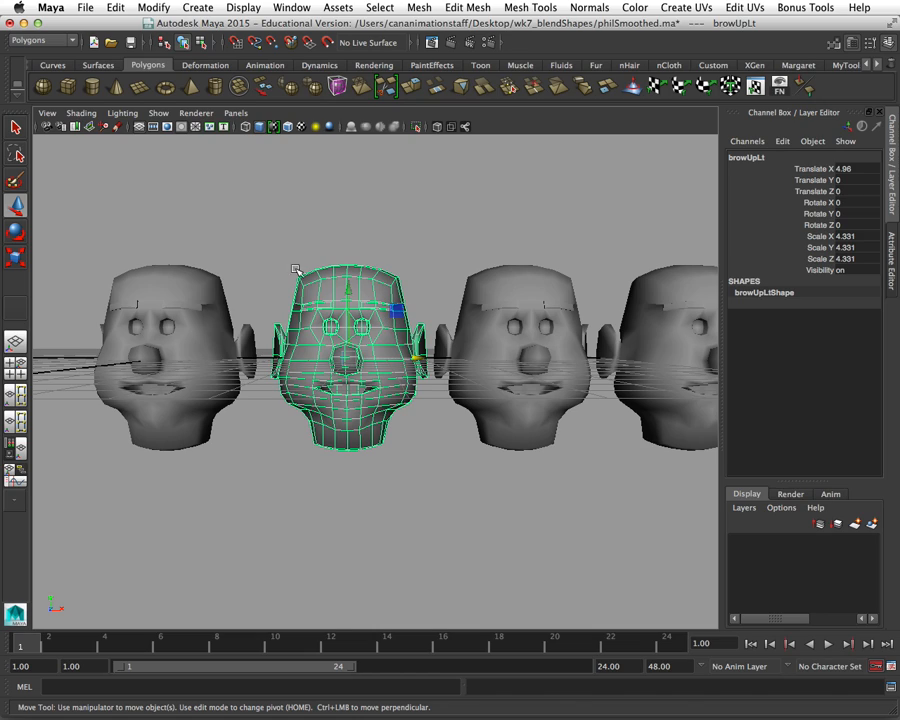
click(15, 128)
double_click(15, 128)
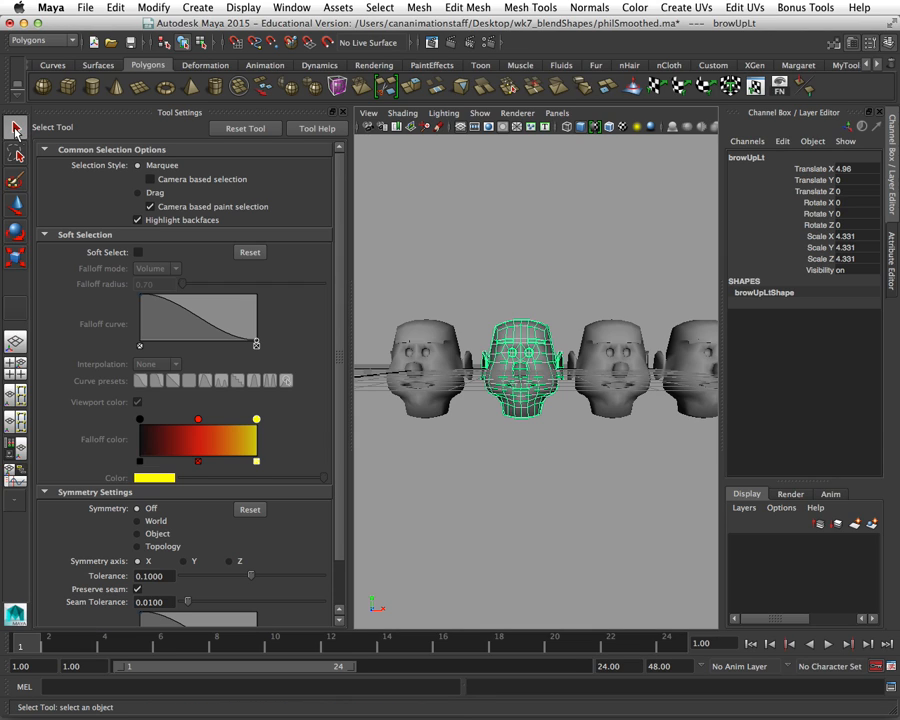
scroll(243, 262, down, 2)
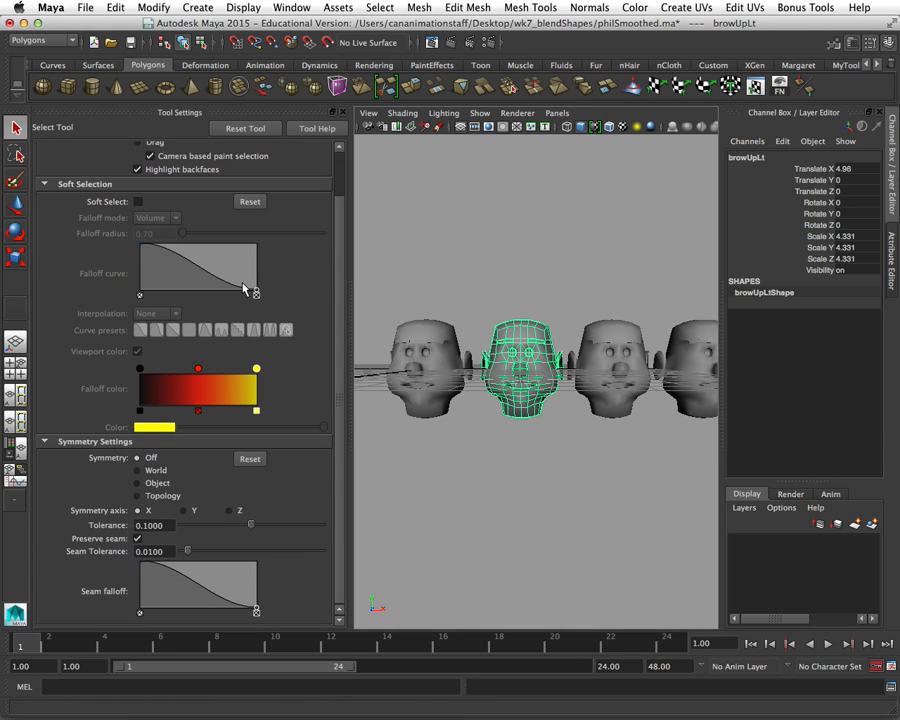
scroll(243, 288, up, 2)
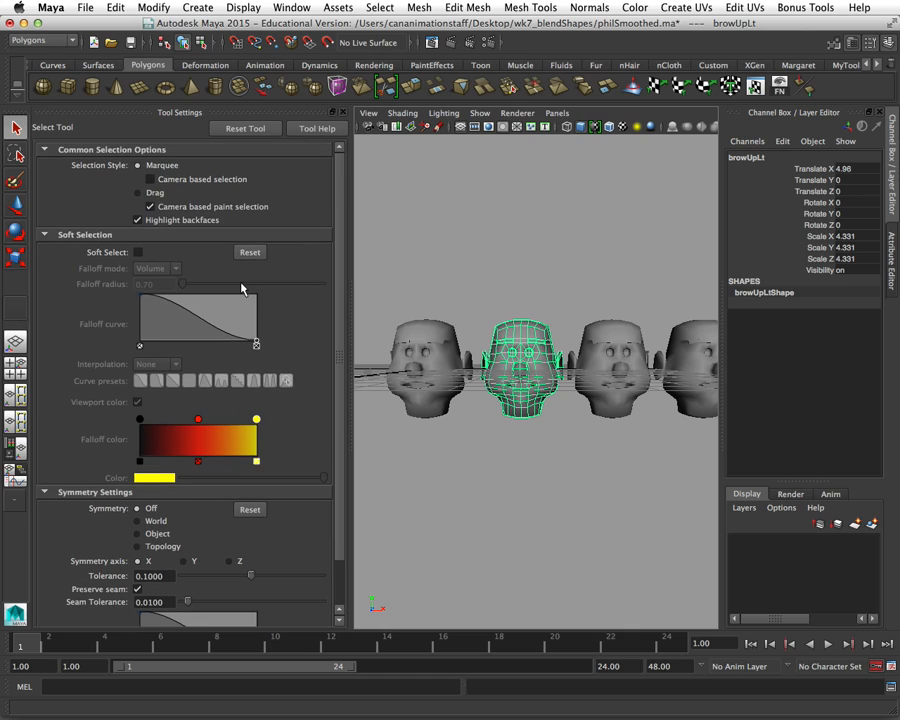
click(150, 179)
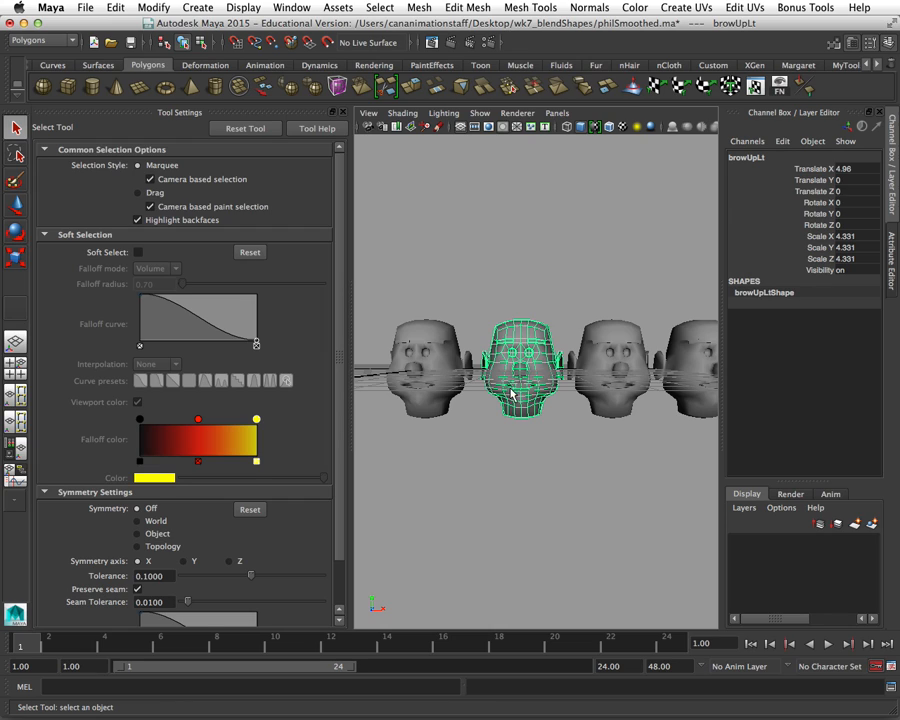
Step: Select the left eyebrow's vertices on the browUpLt head and move them up the forehead and slightly inward
click(342, 114)
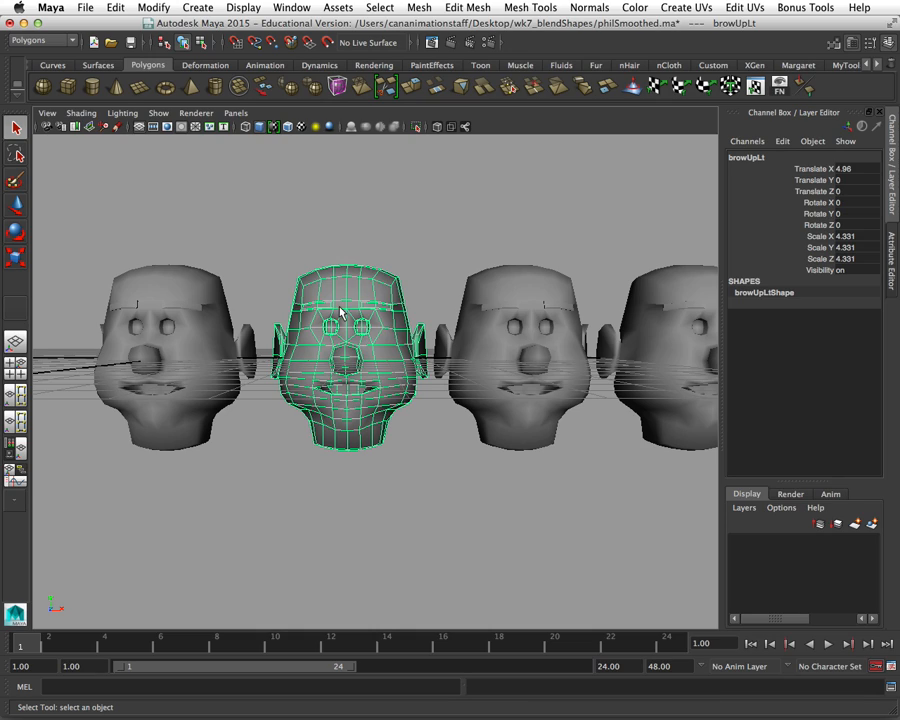
right_click(351, 311)
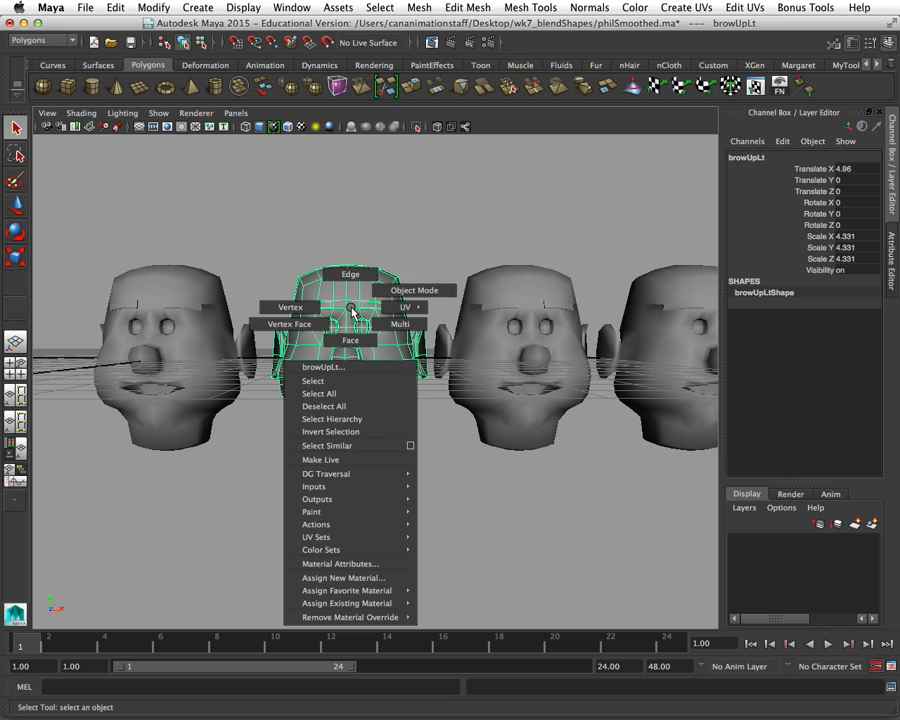
click(289, 307)
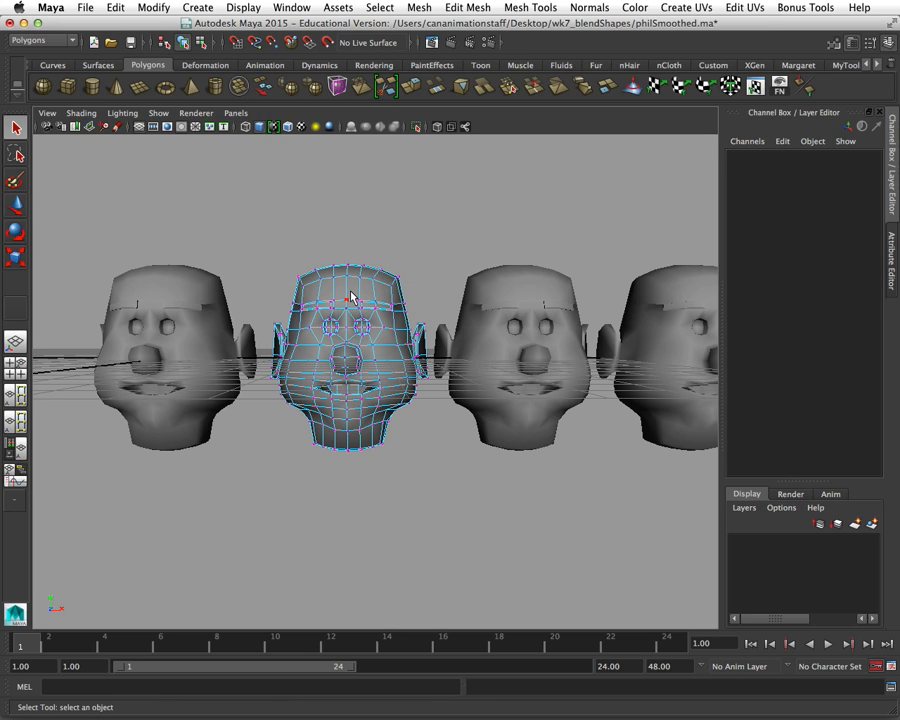
drag(354, 293, 401, 323)
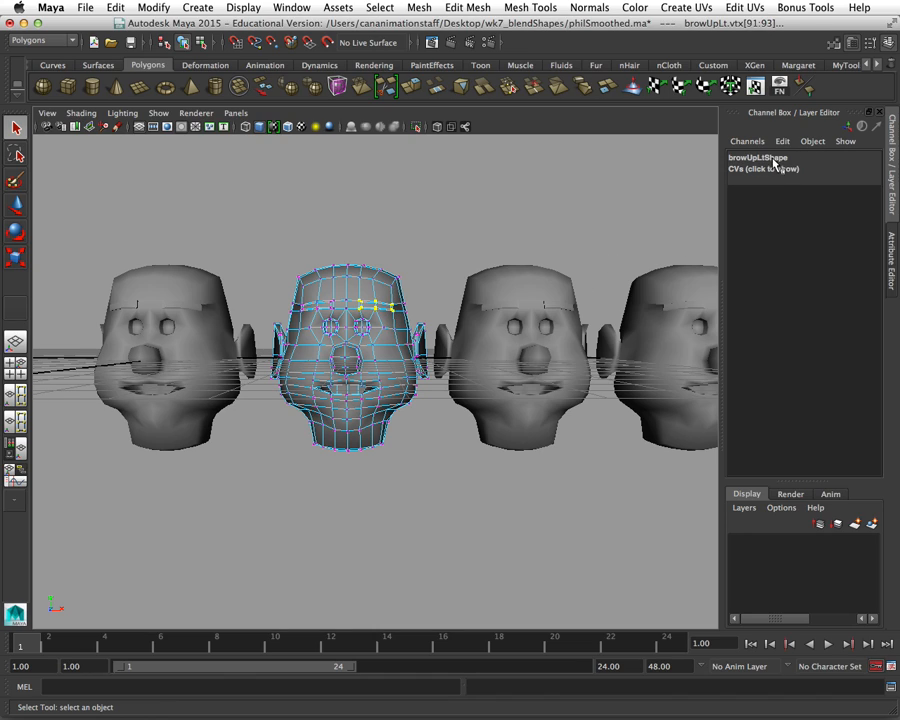
alt+drag(241, 311, 520, 315)
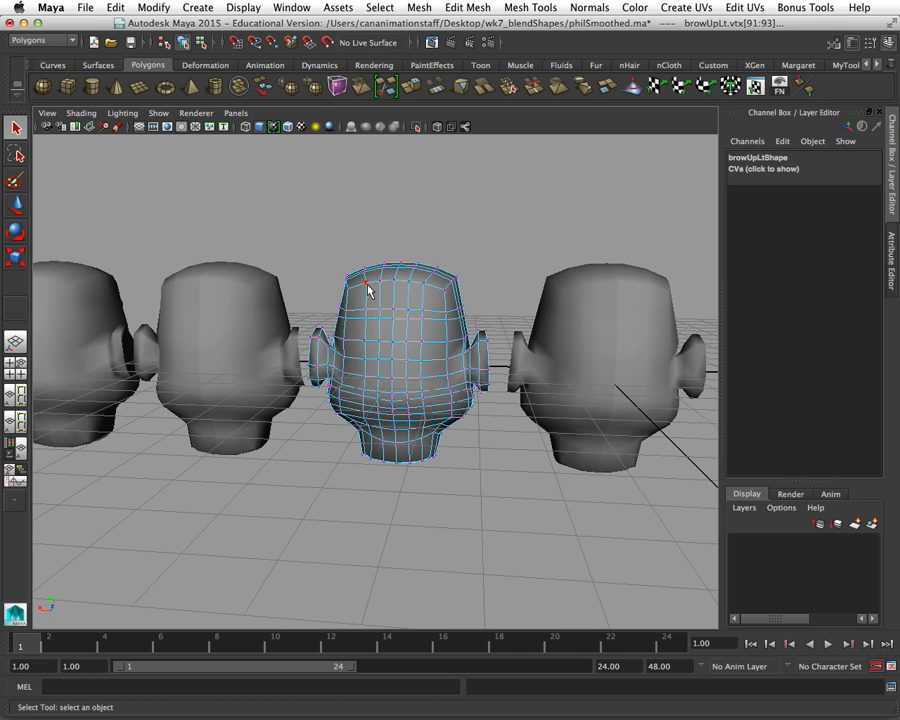
alt+drag(424, 323, 403, 345)
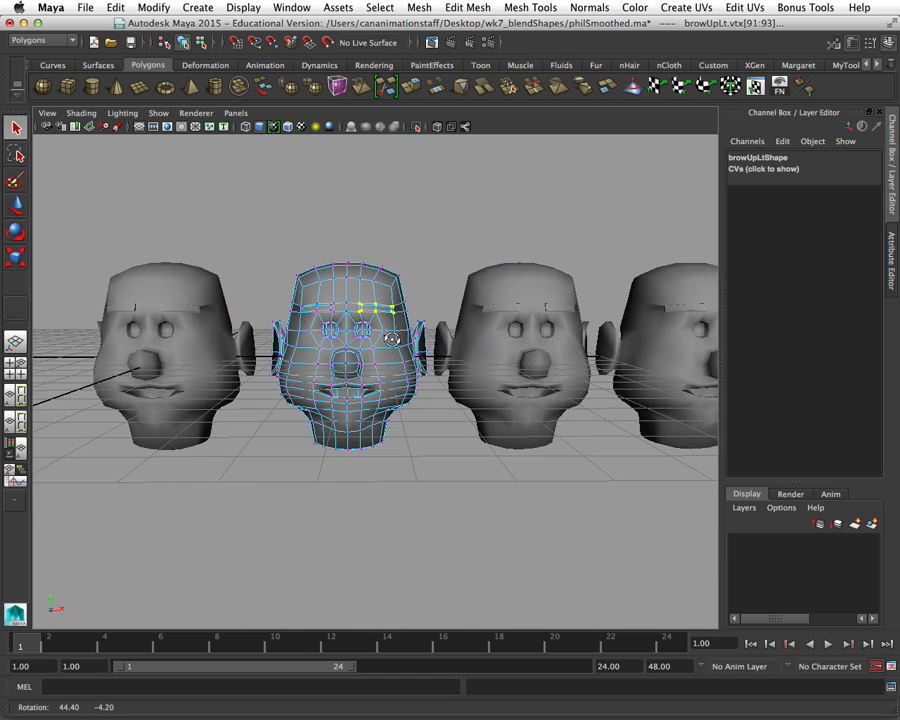
scroll(403, 345, up, 5)
alt+middle_drag(357, 260, 394, 318)
key(w)
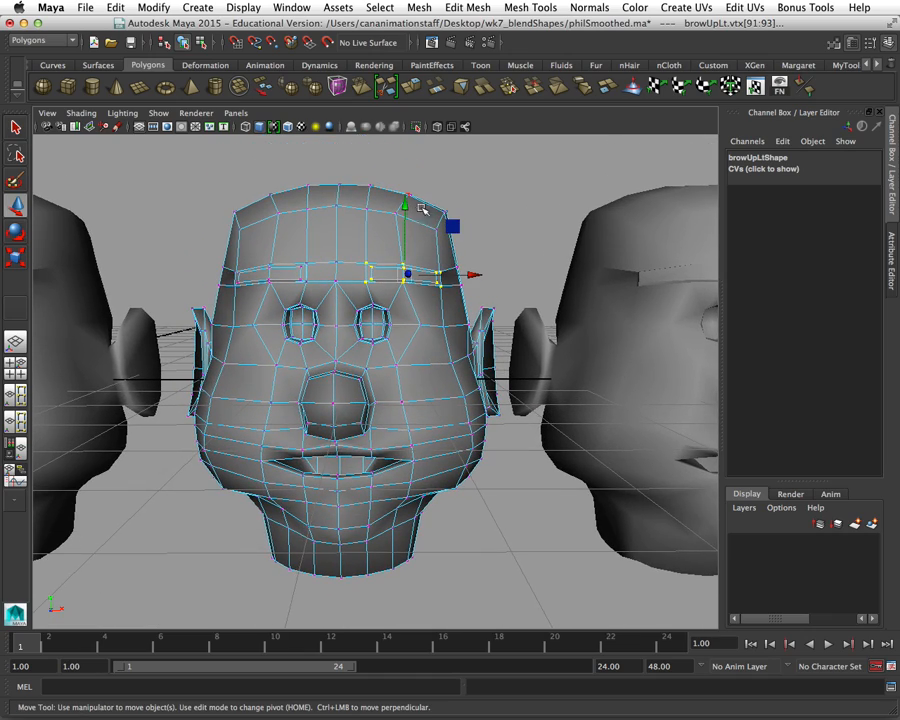
drag(406, 203, 404, 168)
drag(477, 238, 470, 240)
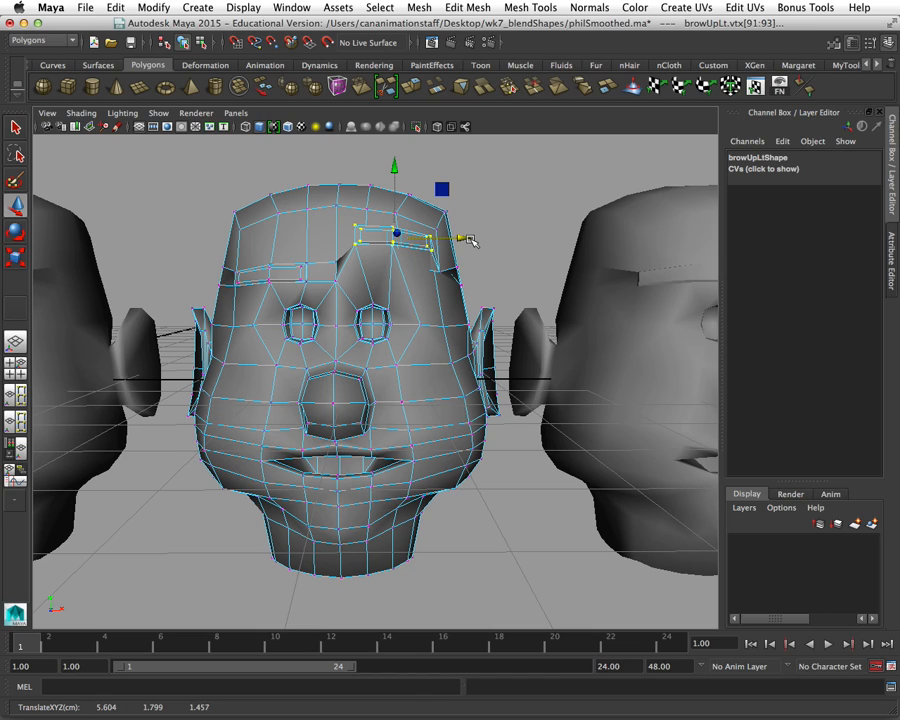
Step: Try lowering the middle and outer vertices of the raised left eyebrow, and undo both moves
click(357, 229)
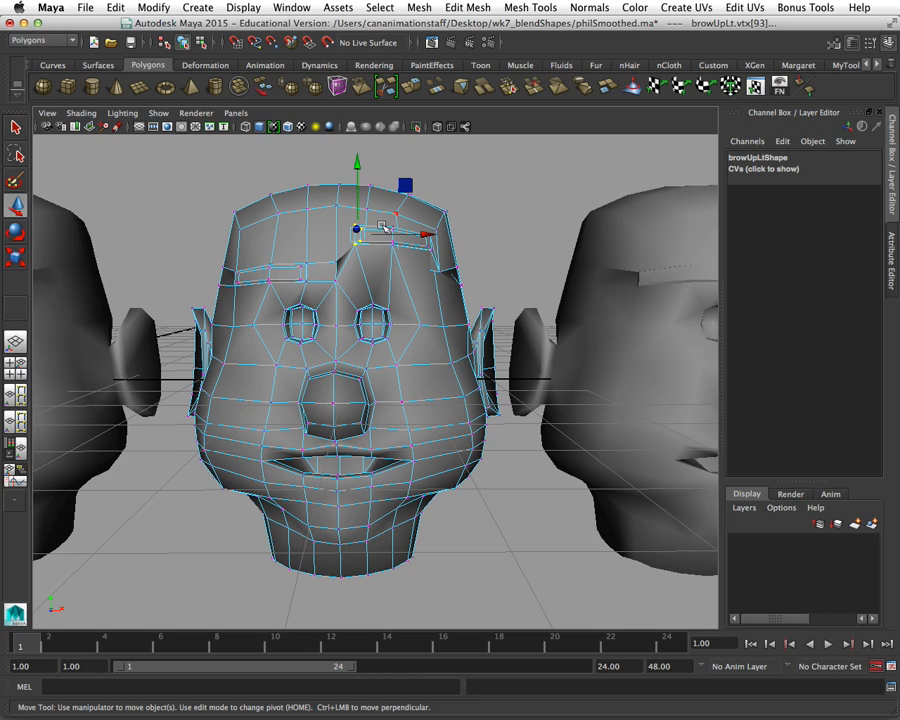
click(396, 240)
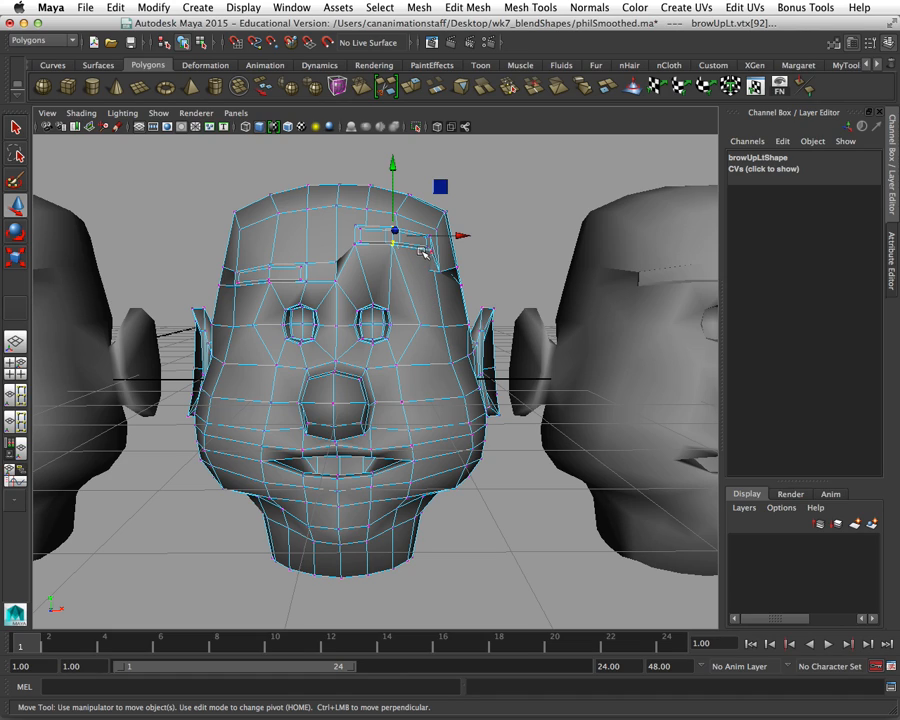
drag(422, 228, 440, 257)
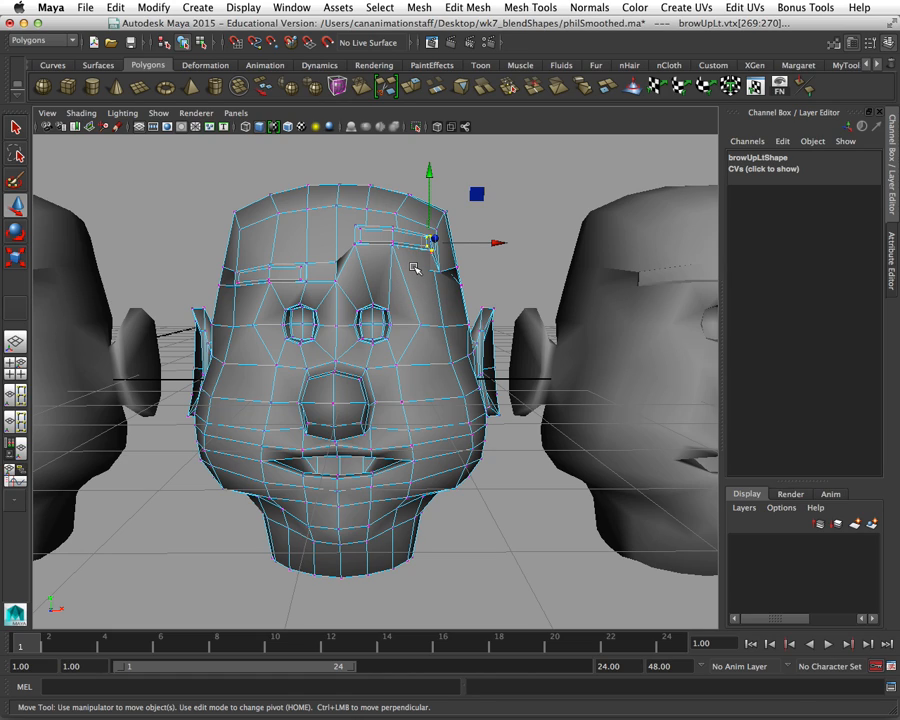
click(415, 268)
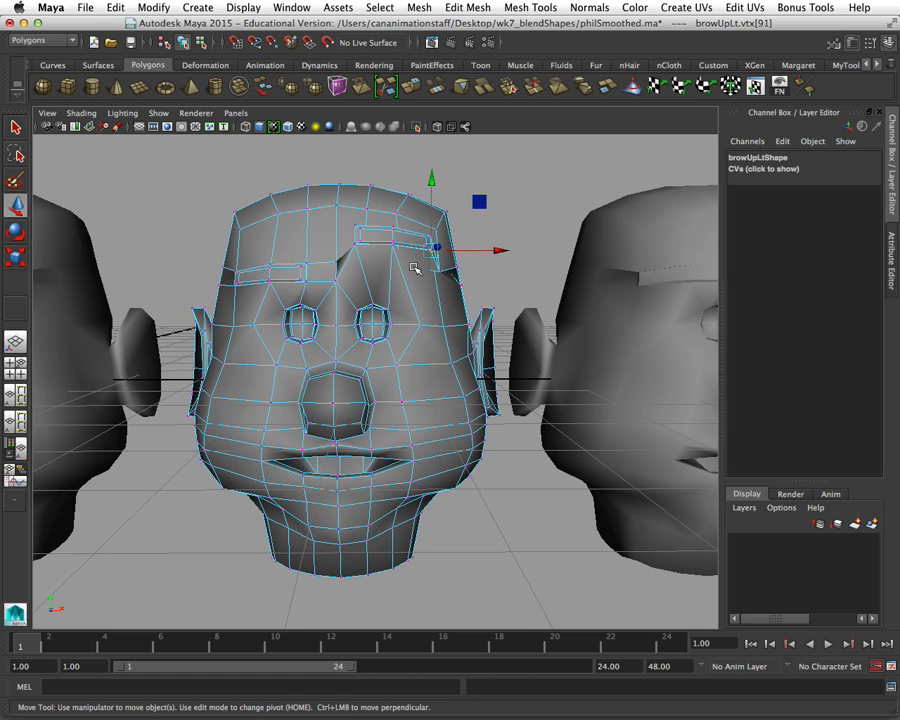
click(521, 269)
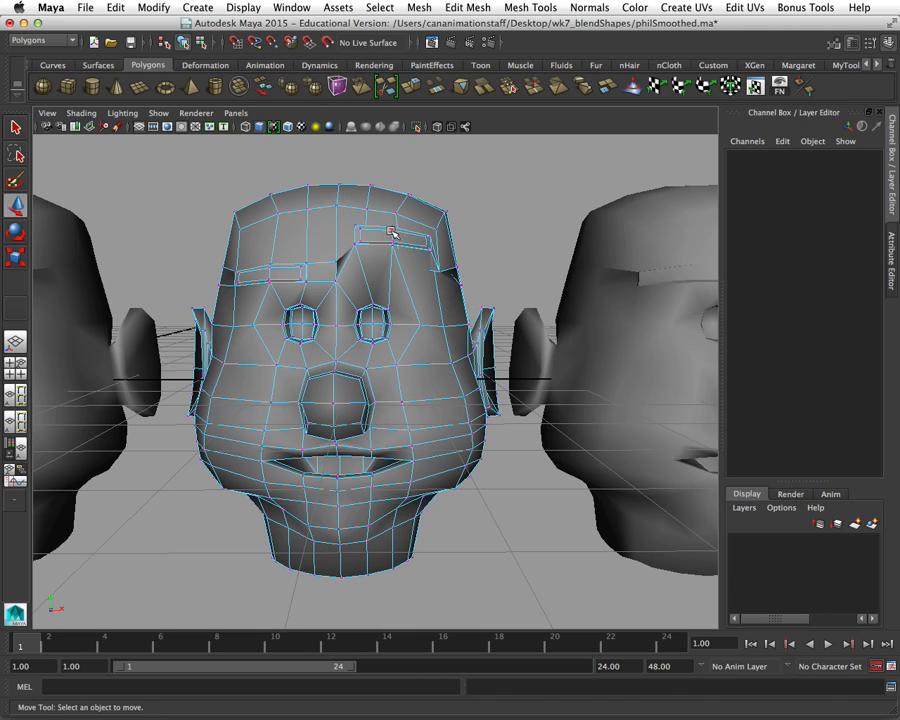
drag(402, 249, 404, 251)
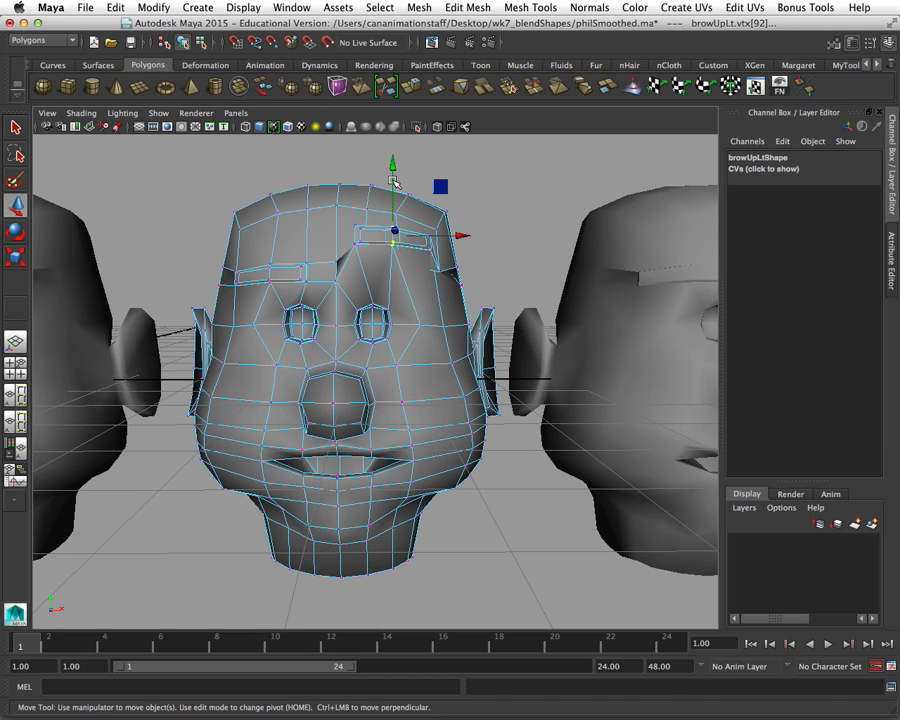
drag(392, 169, 391, 186)
click(432, 242)
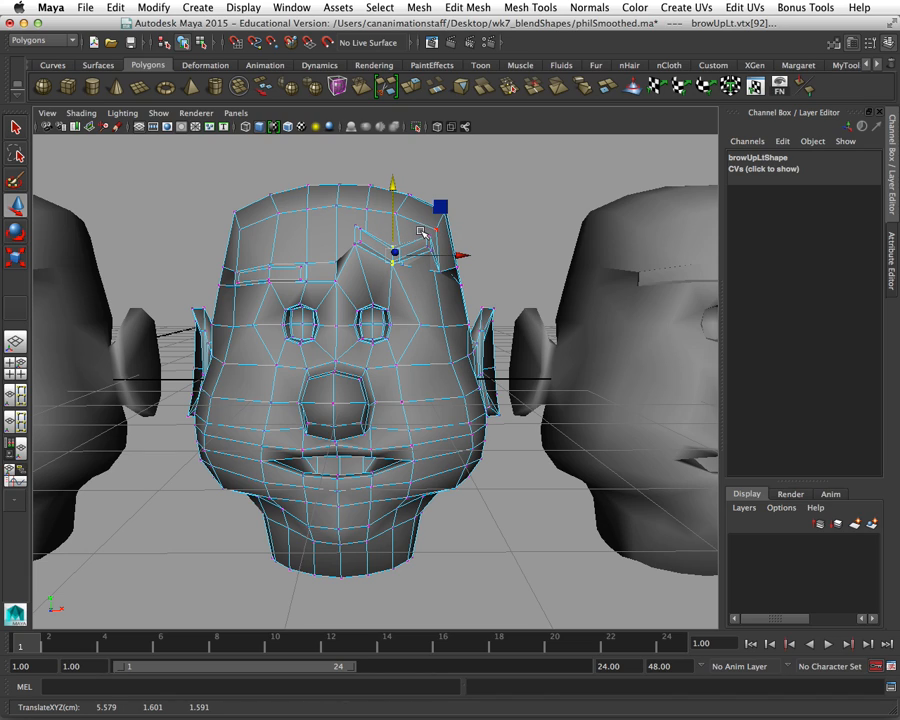
drag(429, 172, 428, 200)
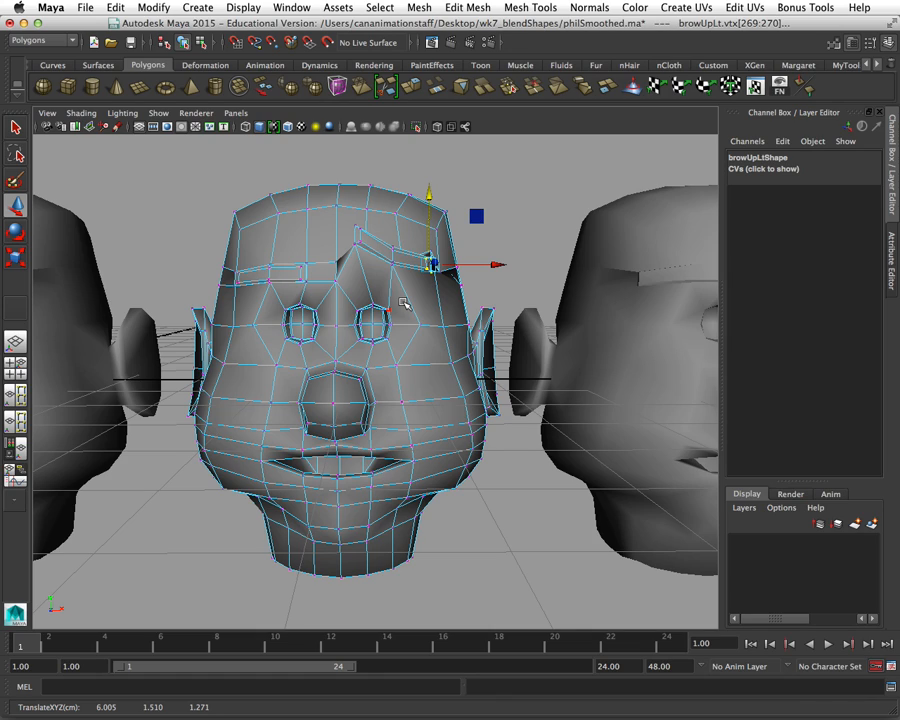
key(ctrl+z)
key(ctrl+z)
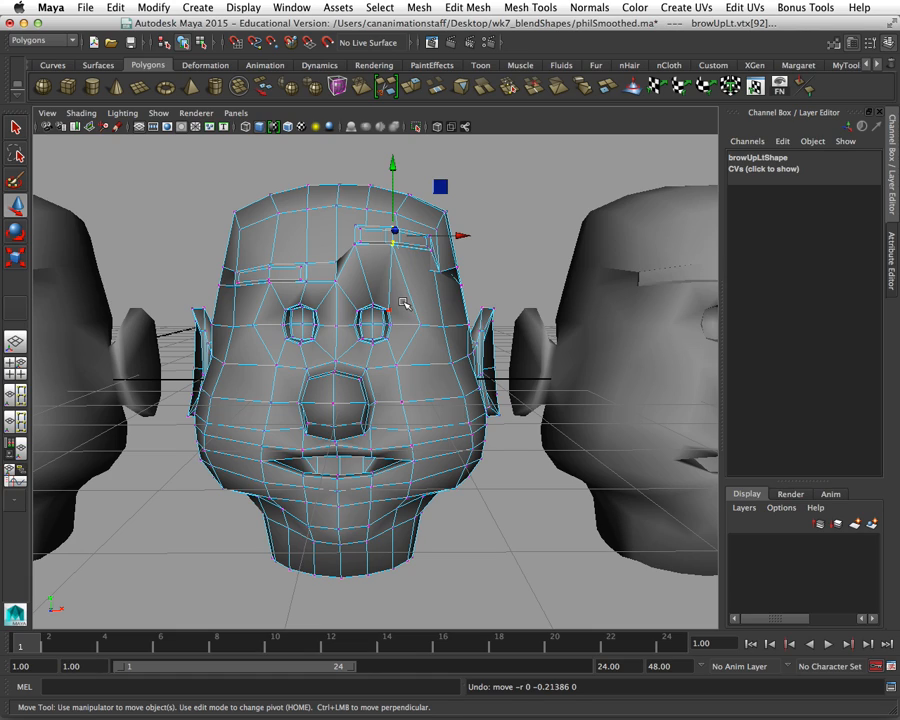
Step: Return the browUpLt head to object mode and switch the eyeCloseRt head to vertex editing
right_click(424, 245)
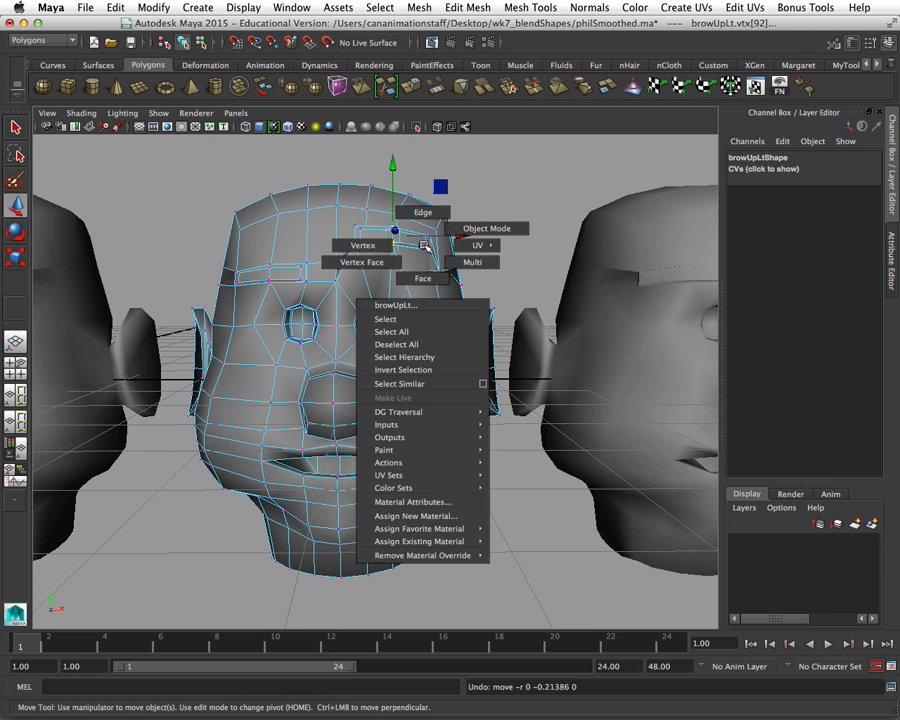
click(480, 228)
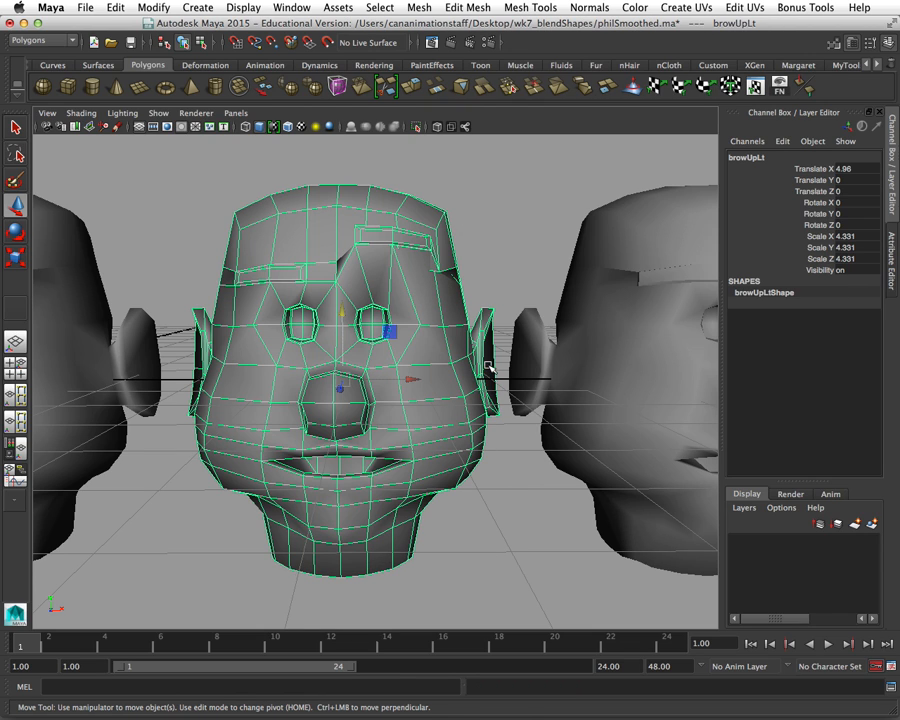
alt+middle_drag(494, 350, 241, 345)
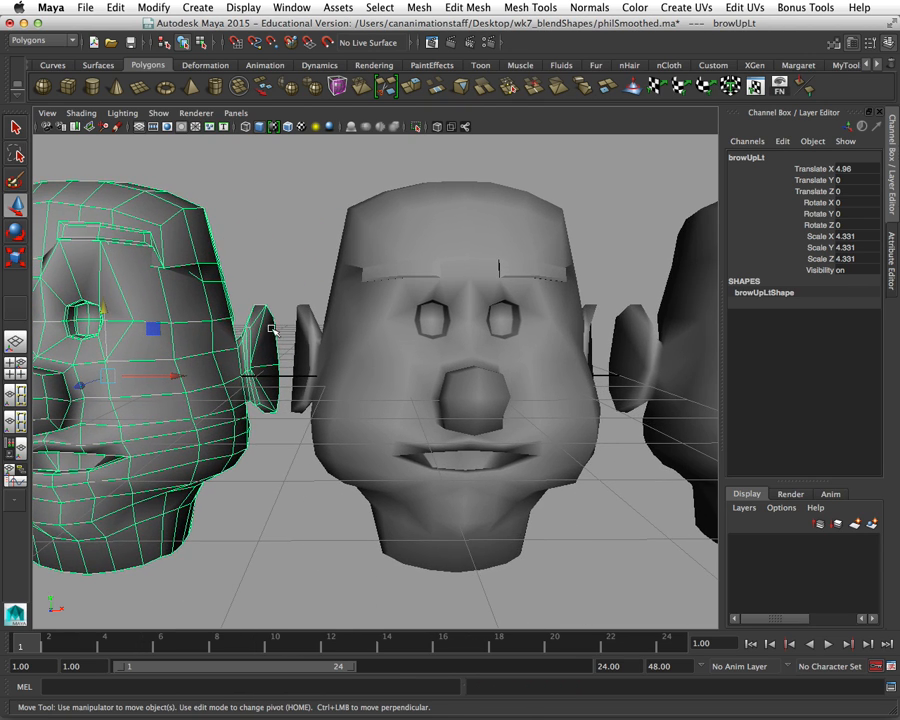
scroll(427, 347, up, 5)
alt+middle_drag(426, 346, 372, 343)
click(475, 296)
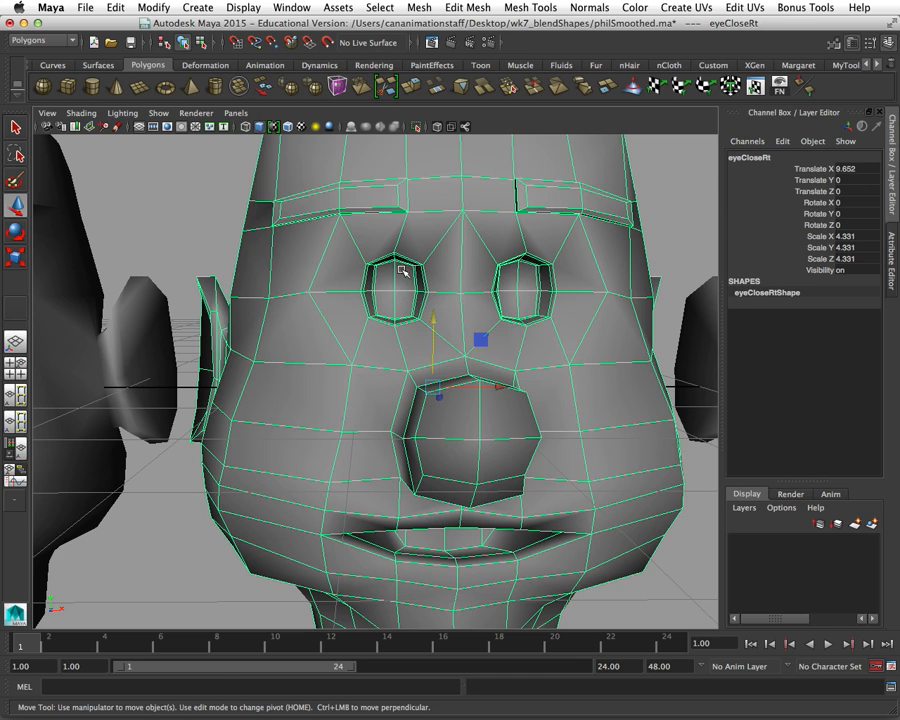
right_drag(396, 258, 345, 256)
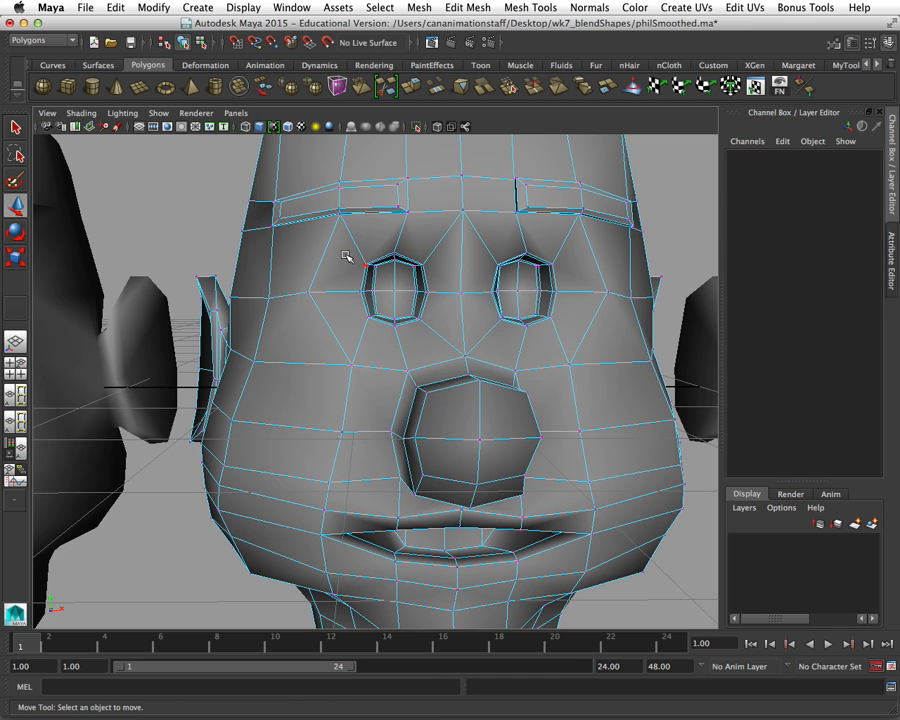
Step: Lower the right eye's upper eyelid vertices on the eyeCloseRt head, flattening the lid to about the middle of the eye
click(397, 258)
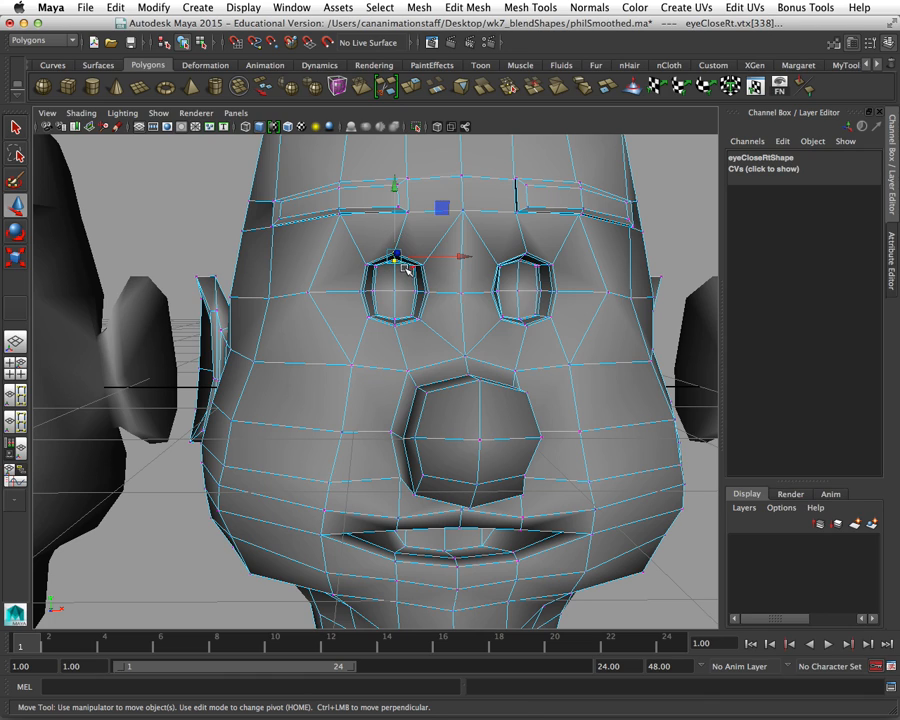
drag(400, 188, 394, 198)
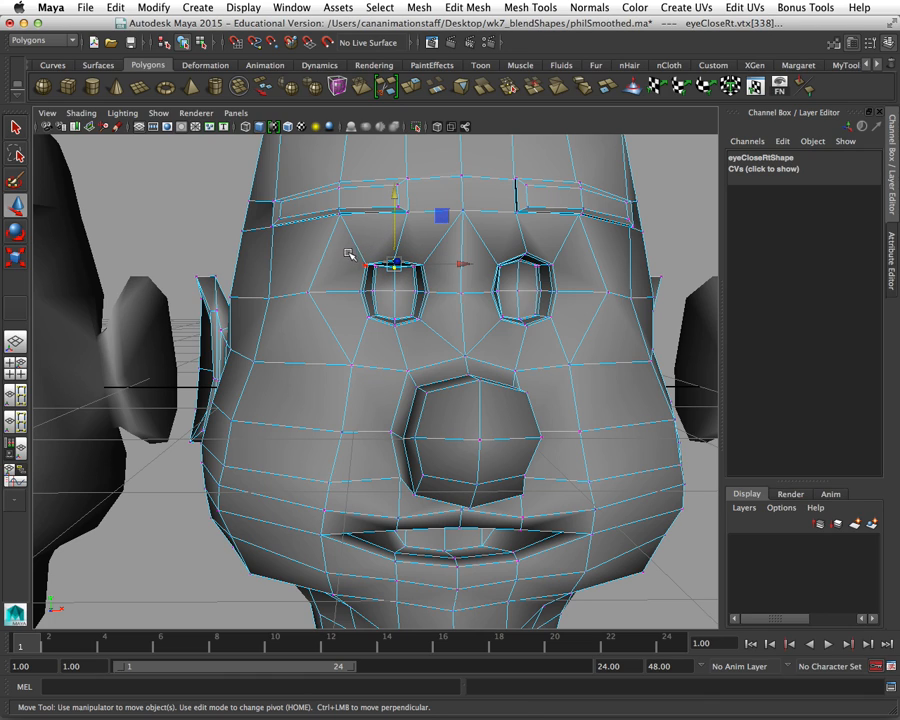
drag(437, 280, 438, 281)
drag(396, 197, 397, 218)
Step: Raise the right eye's lower eyelid vertices to meet the upper lid and return the eyeCloseRt head to object mode
click(398, 316)
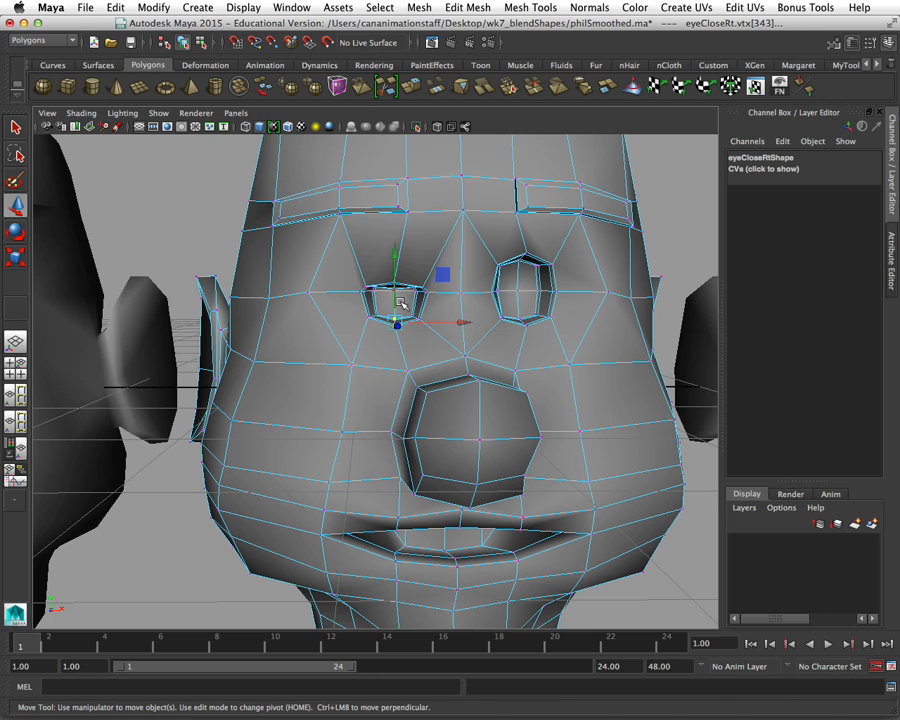
drag(396, 256, 396, 251)
drag(356, 326, 428, 311)
drag(396, 252, 399, 233)
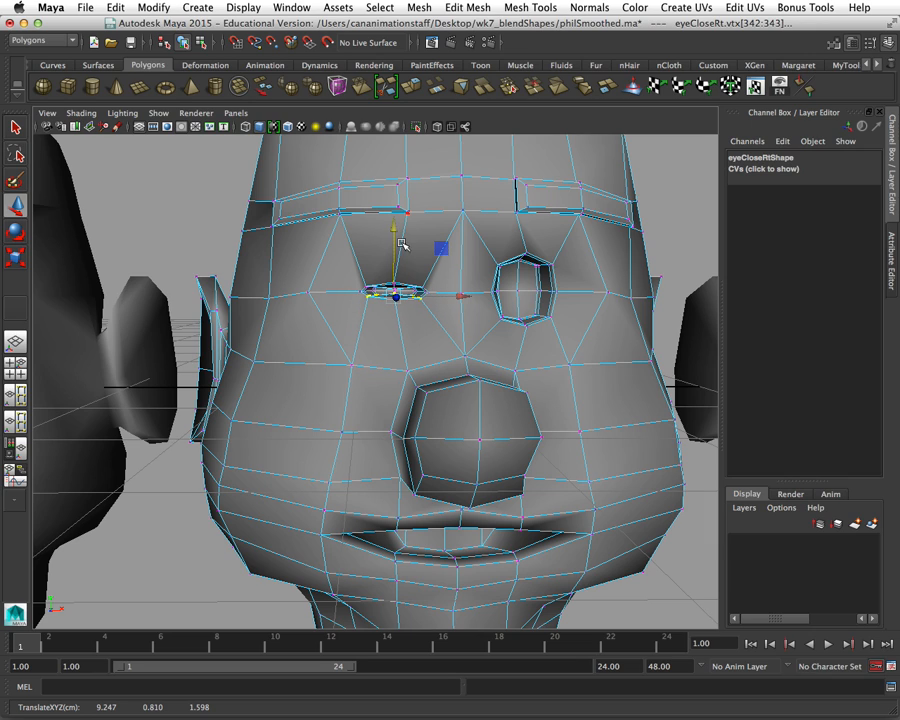
scroll(445, 342, down, 5)
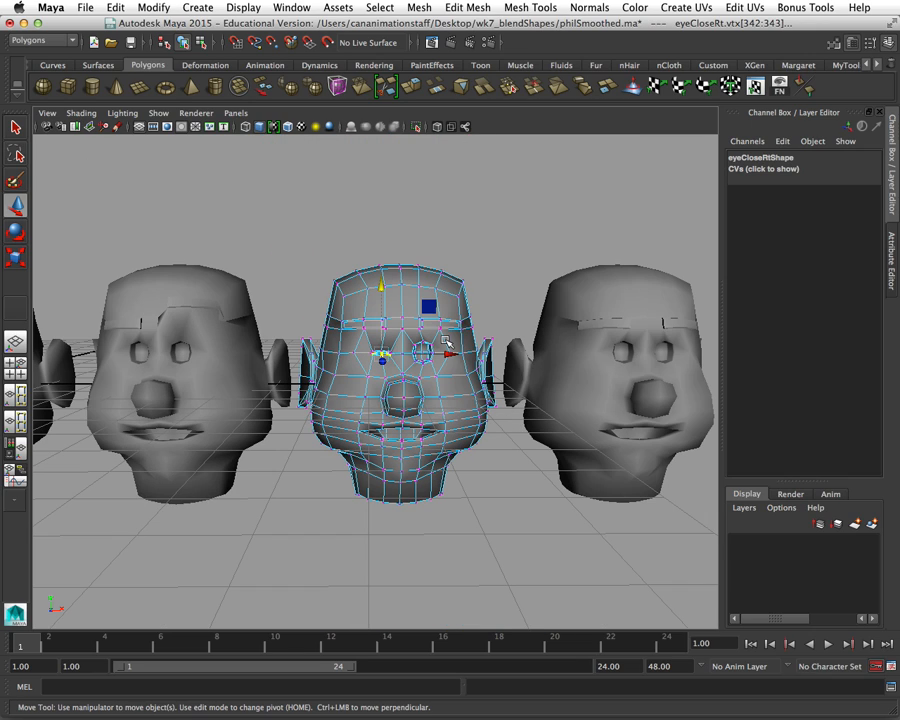
click(426, 196)
right_drag(434, 330, 462, 310)
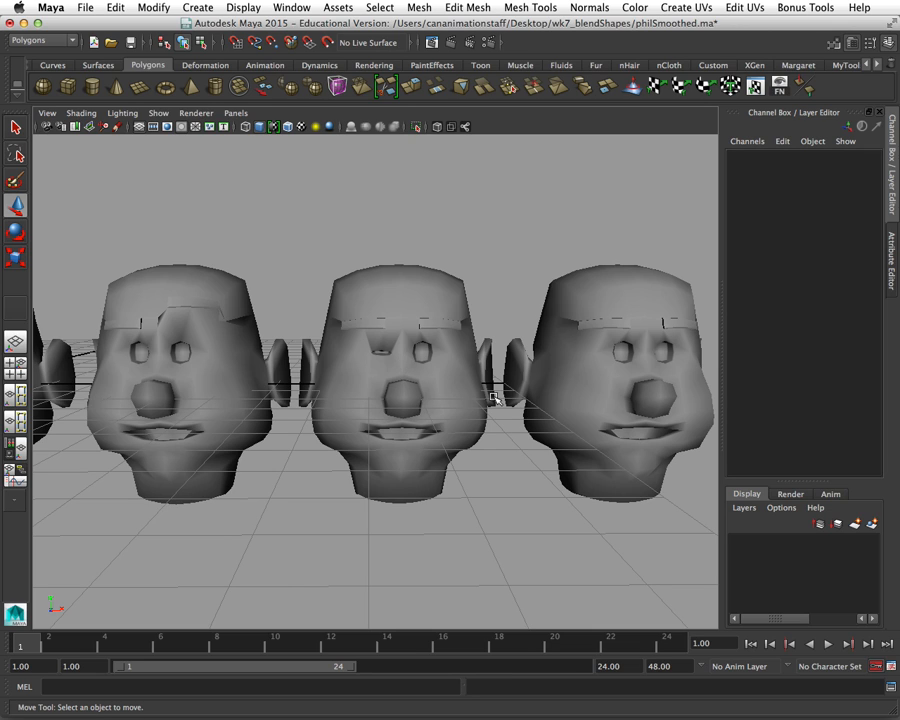
Step: Switch the mouthUpLt head at the end of the row to vertex editing
alt+middle_drag(555, 388, 366, 360)
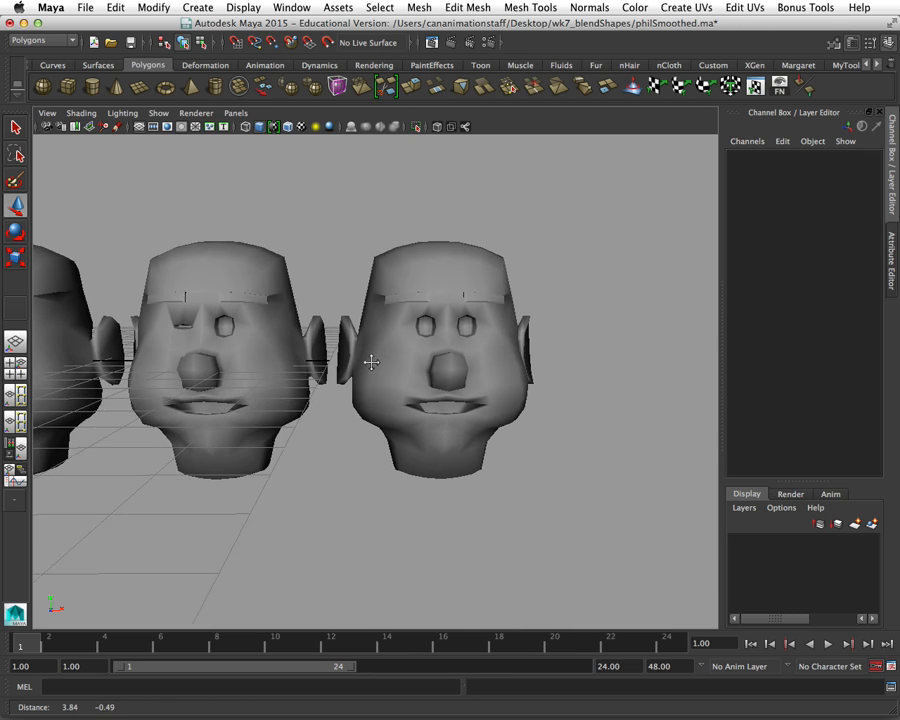
scroll(460, 400, up, 3)
alt+middle_drag(492, 404, 432, 366)
right_drag(452, 373, 410, 372)
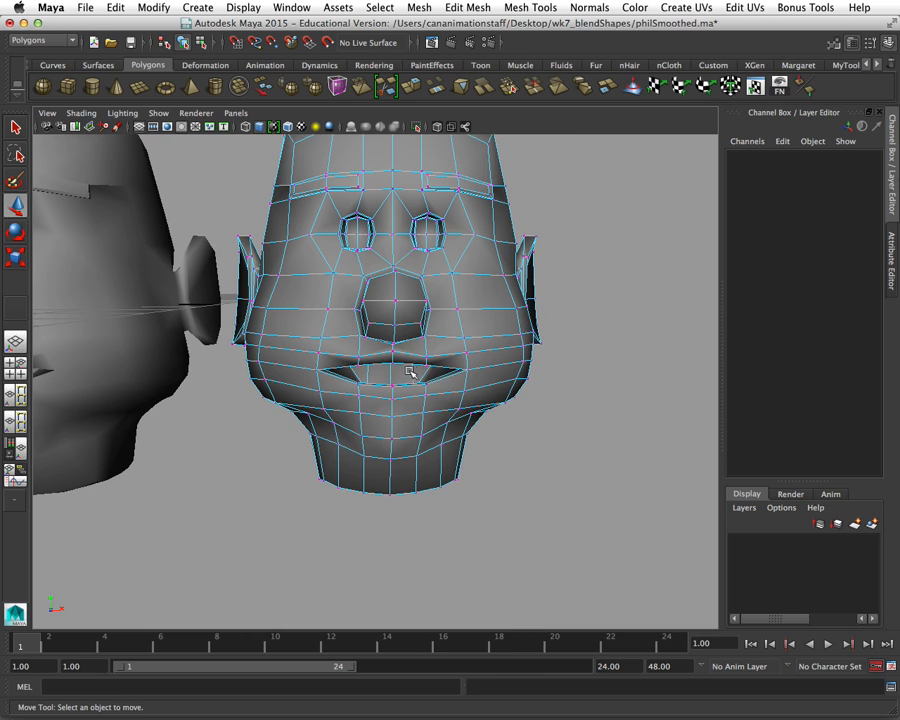
Step: Try raising the single vertex at the left mouth corner of the mouthUpLt head, and undo the move
click(476, 373)
mouse_move(471, 305)
mouse_down()
mouse_move(469, 293)
mouse_move(471, 302)
mouse_up()
alt+drag(472, 364, 492, 376)
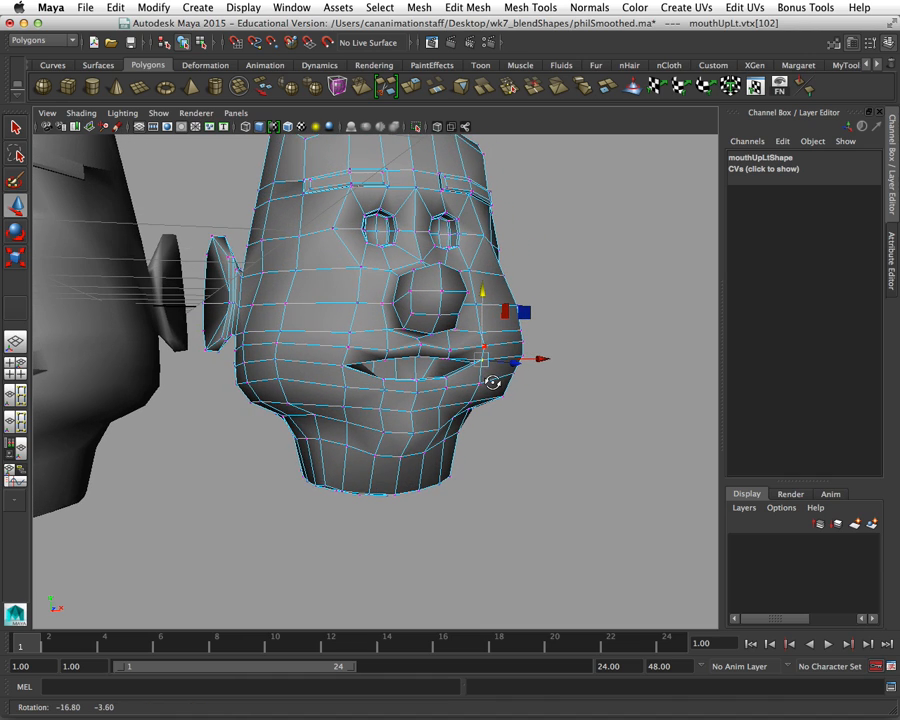
key(a)
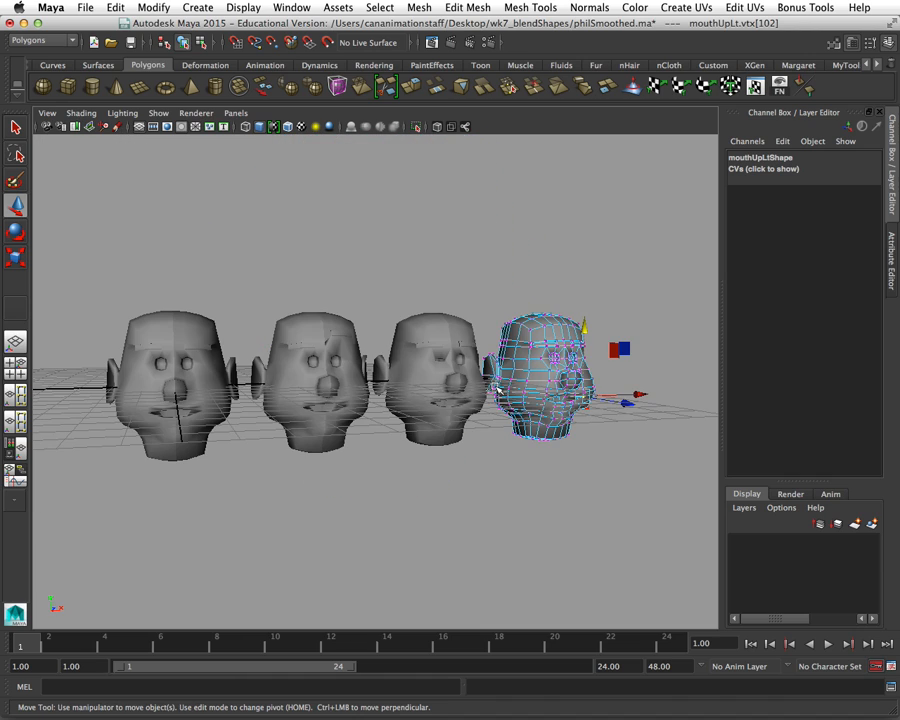
key(f)
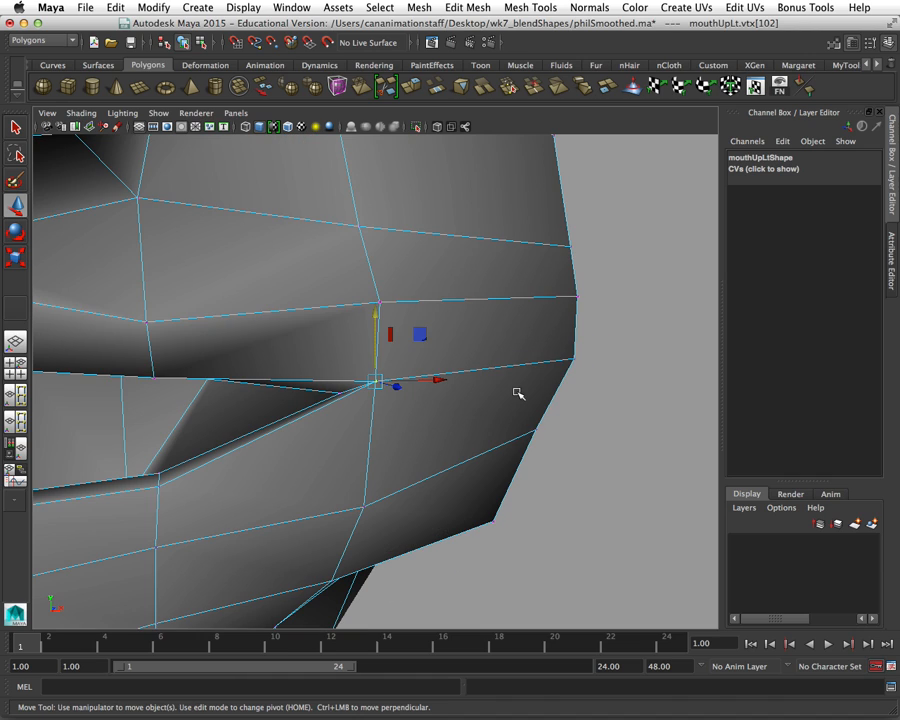
key(z)
Step: Raise the left mouth corner vertices of the mouthUpLt head, then lift them further together with the vertex just above the corner
mouse_move(383, 388)
alt+mouse_down()
mouse_move(388, 394)
mouse_move(400, 380)
mouse_move(395, 392)
alt+mouse_up()
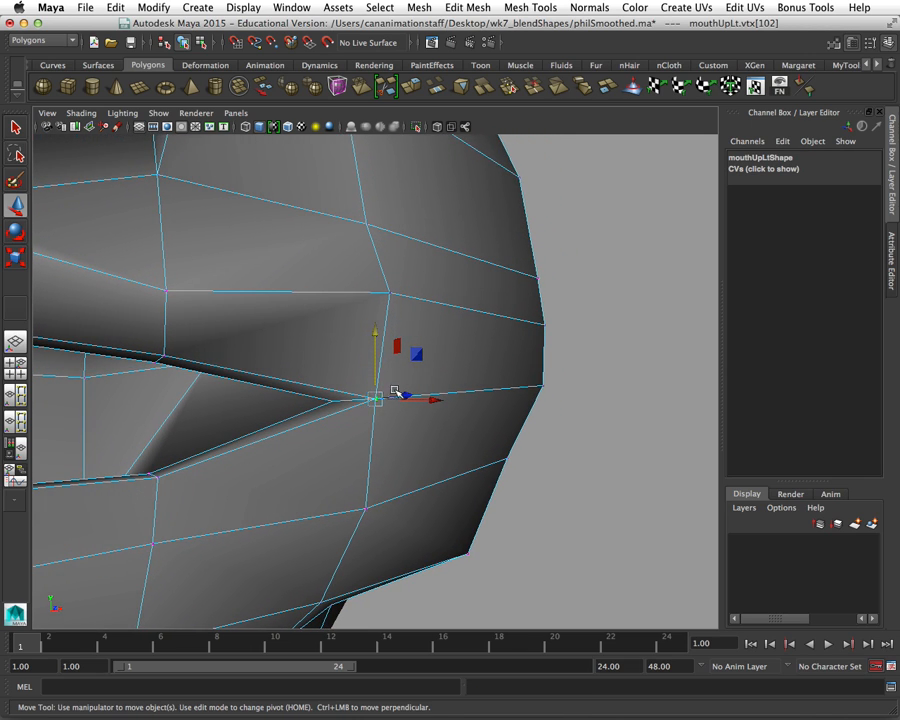
drag(289, 376, 399, 420)
alt+drag(397, 373, 358, 380)
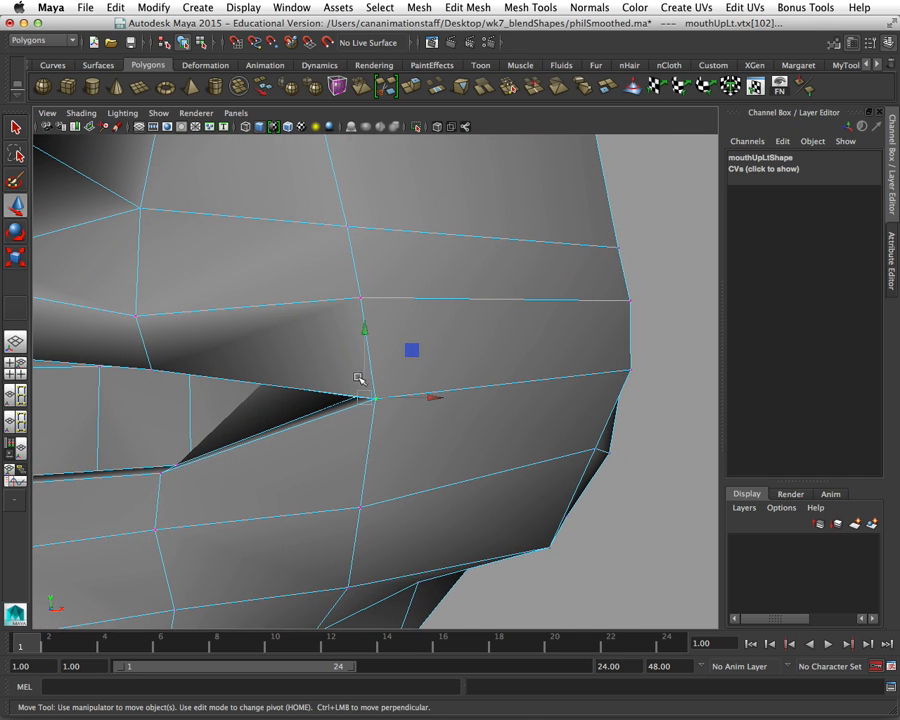
drag(366, 331, 364, 259)
drag(234, 292, 366, 378)
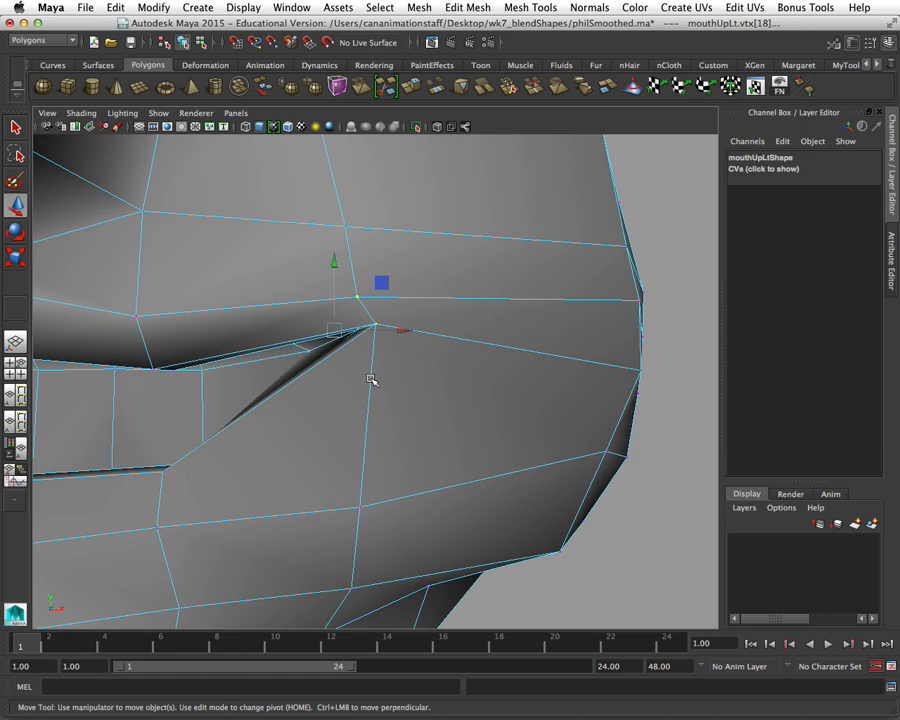
drag(336, 263, 339, 242)
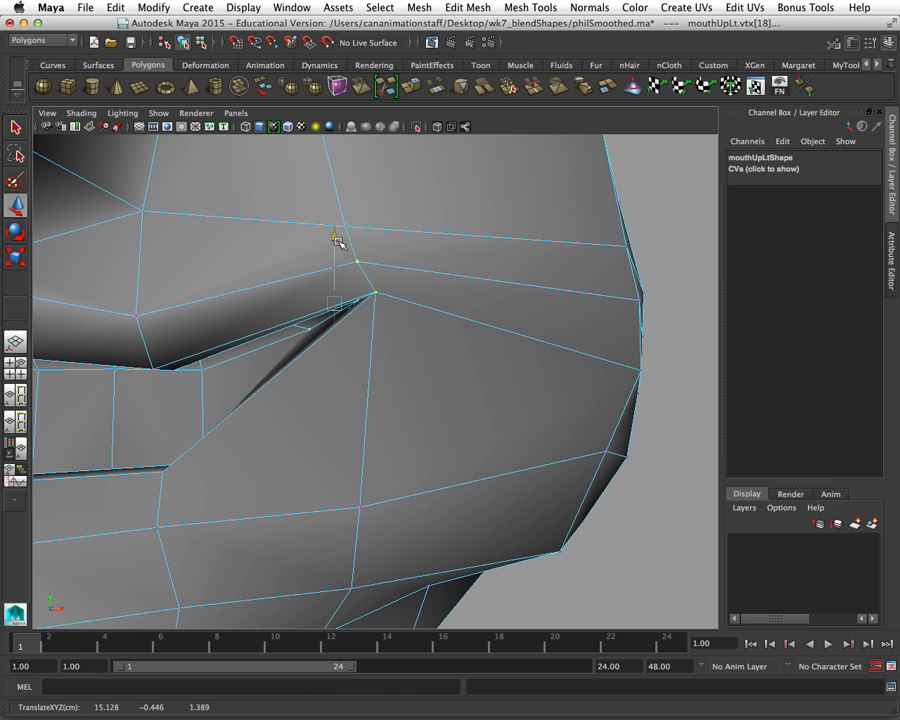
Step: Raise the upper lip vertices just inward of the left mouth corner so the lip slopes up toward the corner
alt+drag(237, 311, 211, 335)
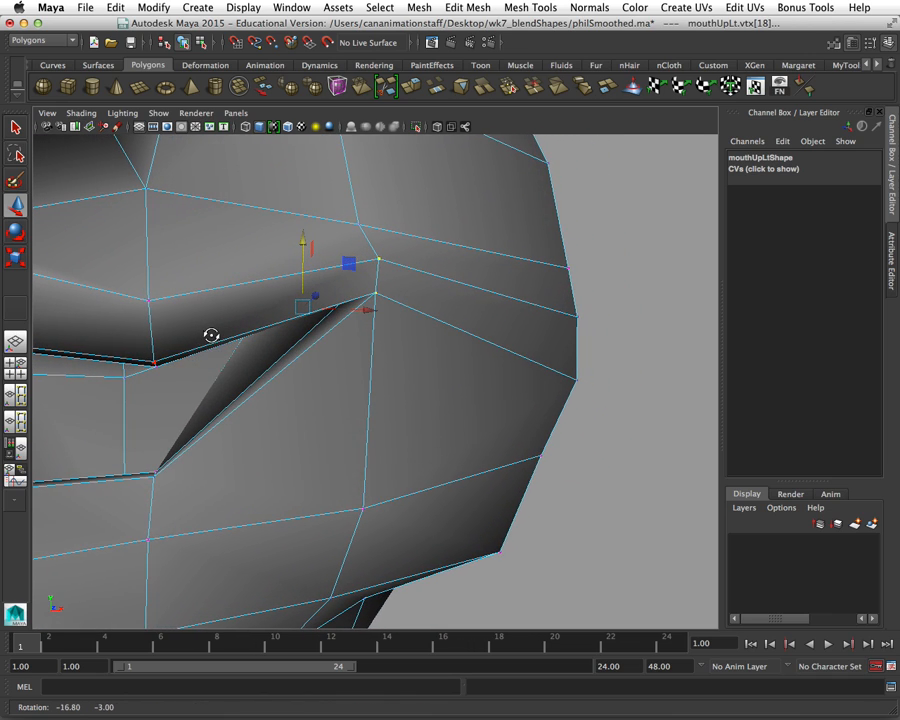
click(157, 366)
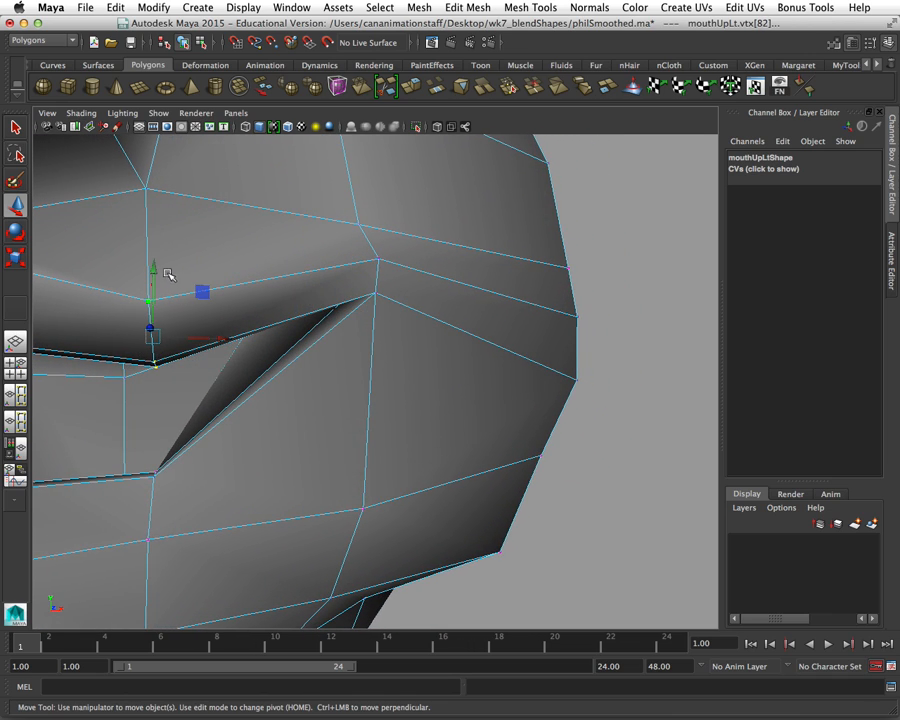
drag(153, 263, 153, 222)
Step: Raise the lower lip vertices just inward of the left mouth corner and return the mouthUpLt head to object mode
scroll(286, 358, down, 10)
alt+drag(325, 388, 301, 389)
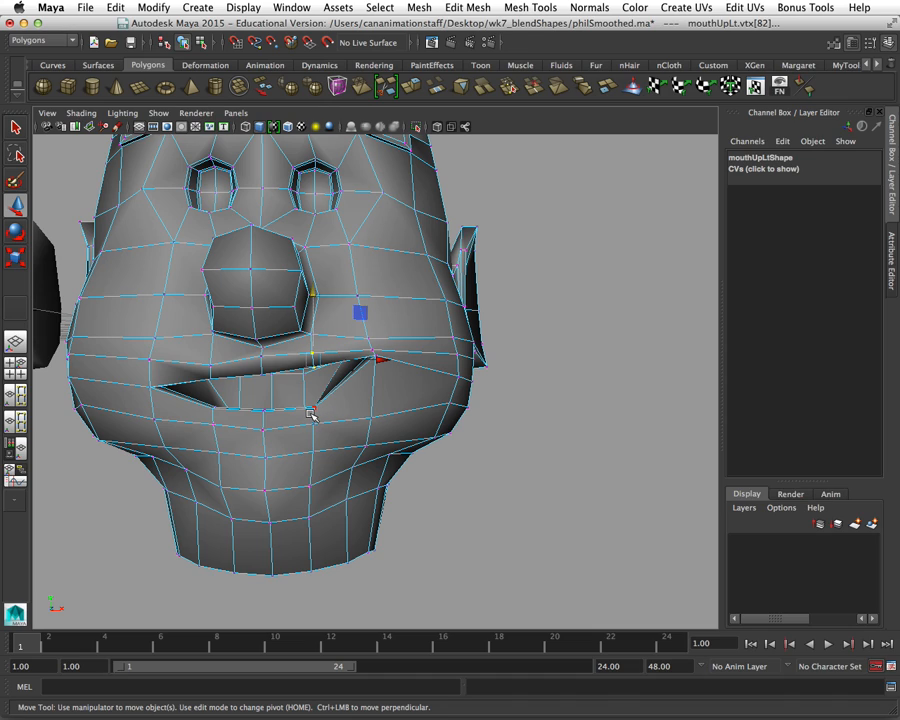
click(315, 345)
drag(313, 343, 311, 316)
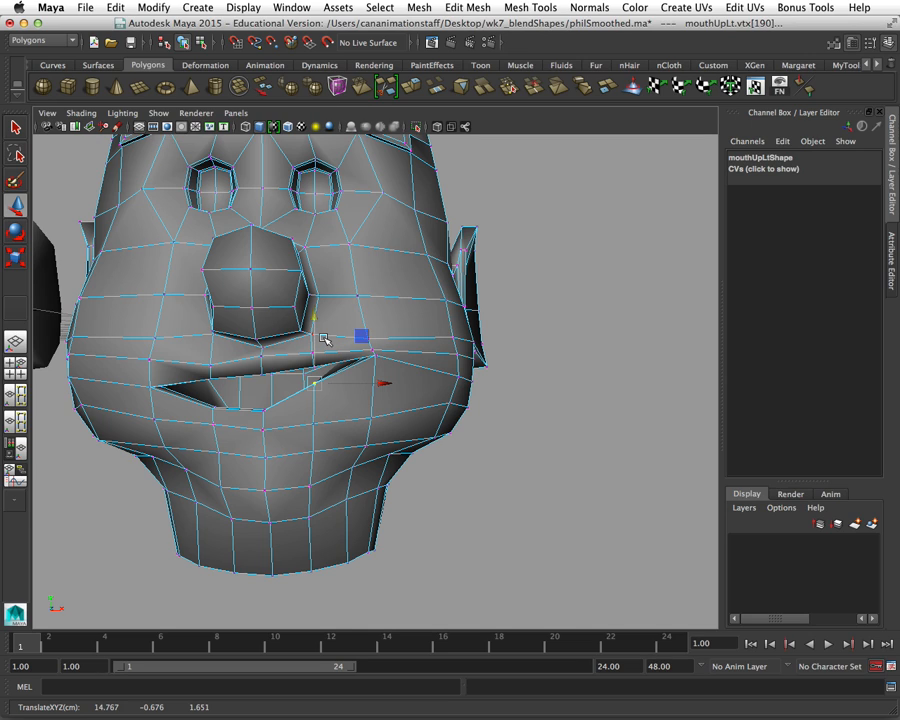
scroll(328, 344, down, 5)
right_drag(390, 362, 410, 341)
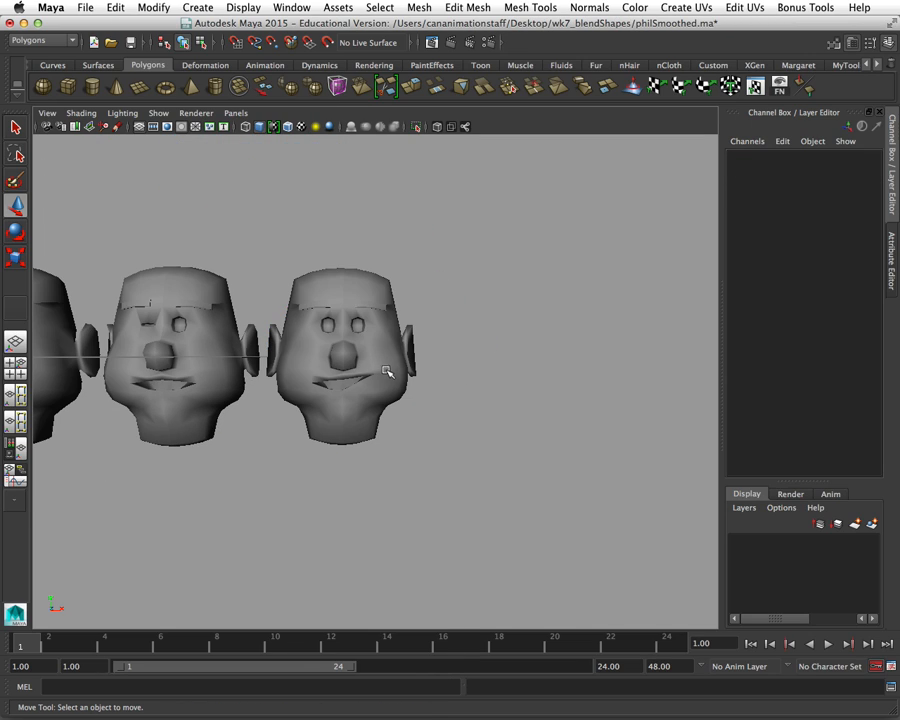
Step: Bring all four heads into view and switch to the Animation menu set that holds the deformers
scroll(378, 374, down, 4)
scroll(378, 372, up, 5)
alt+middle_drag(338, 364, 570, 367)
scroll(509, 369, down, 5)
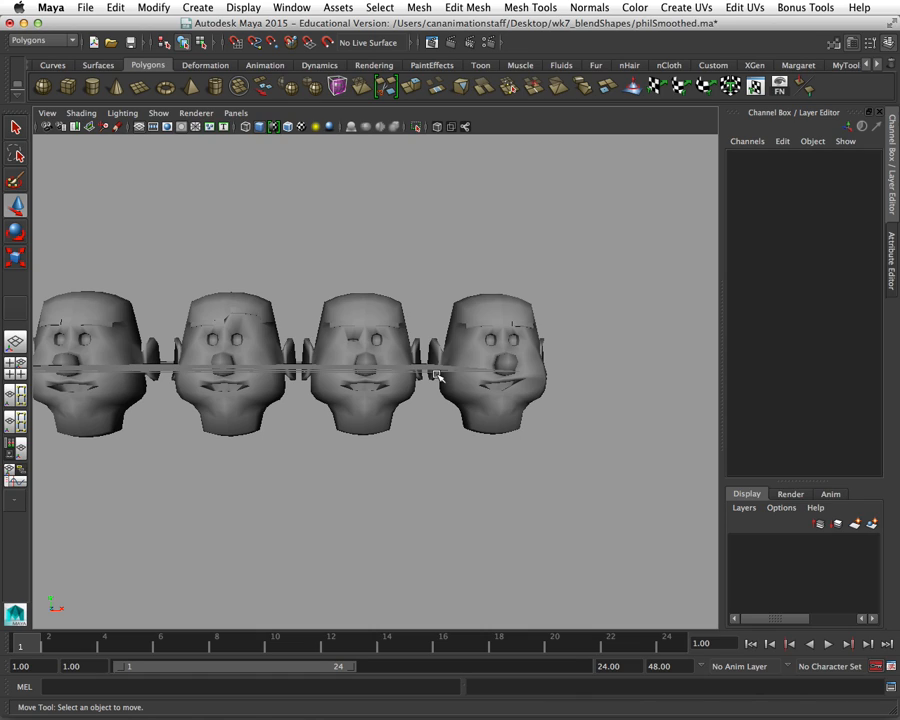
alt+middle_drag(248, 360, 320, 362)
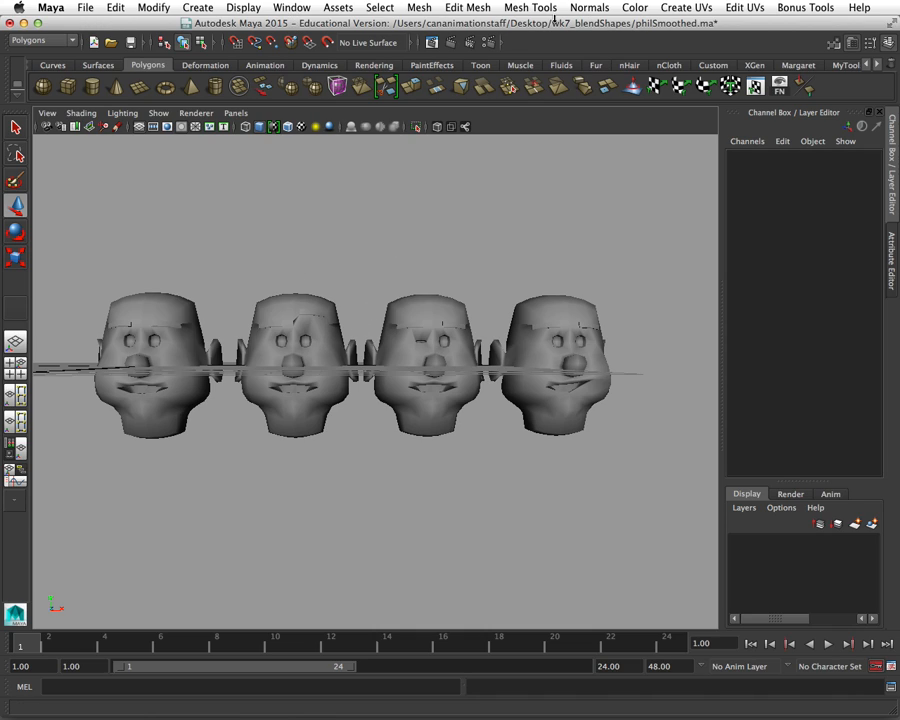
click(48, 40)
click(53, 53)
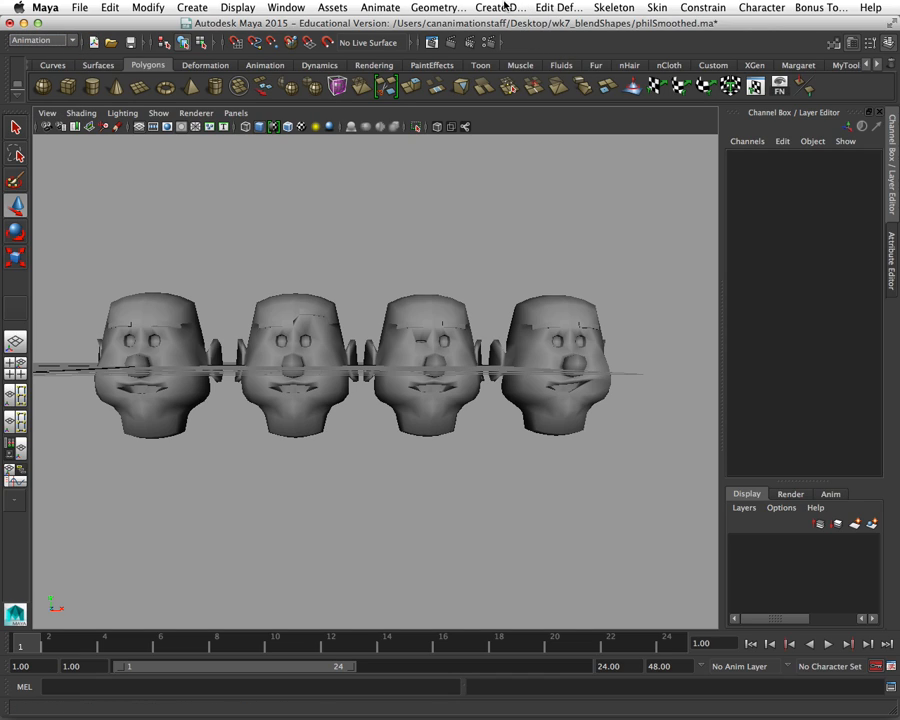
click(500, 7)
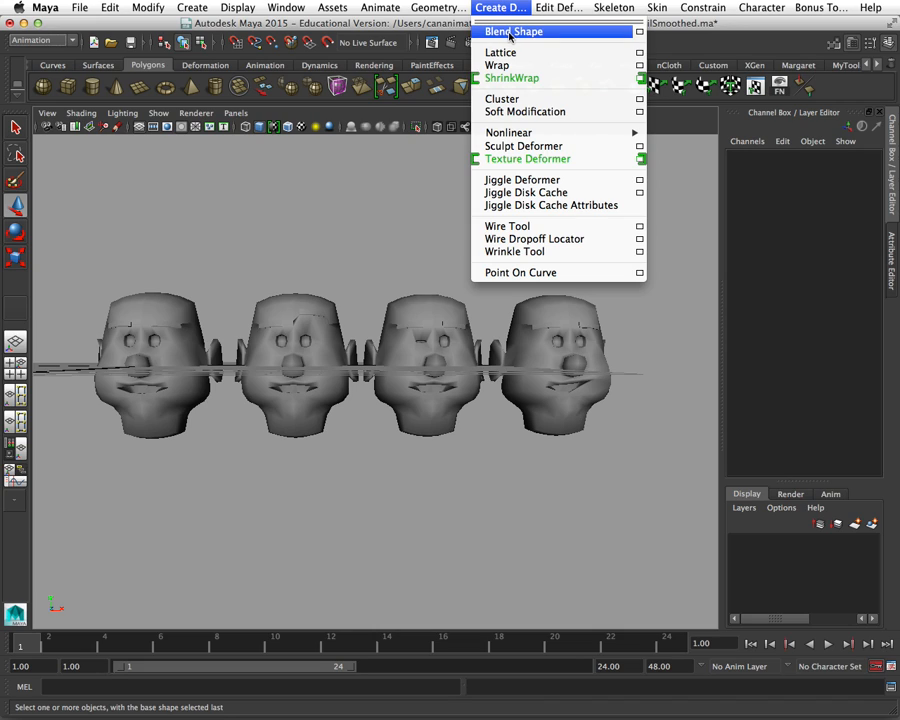
click(511, 8)
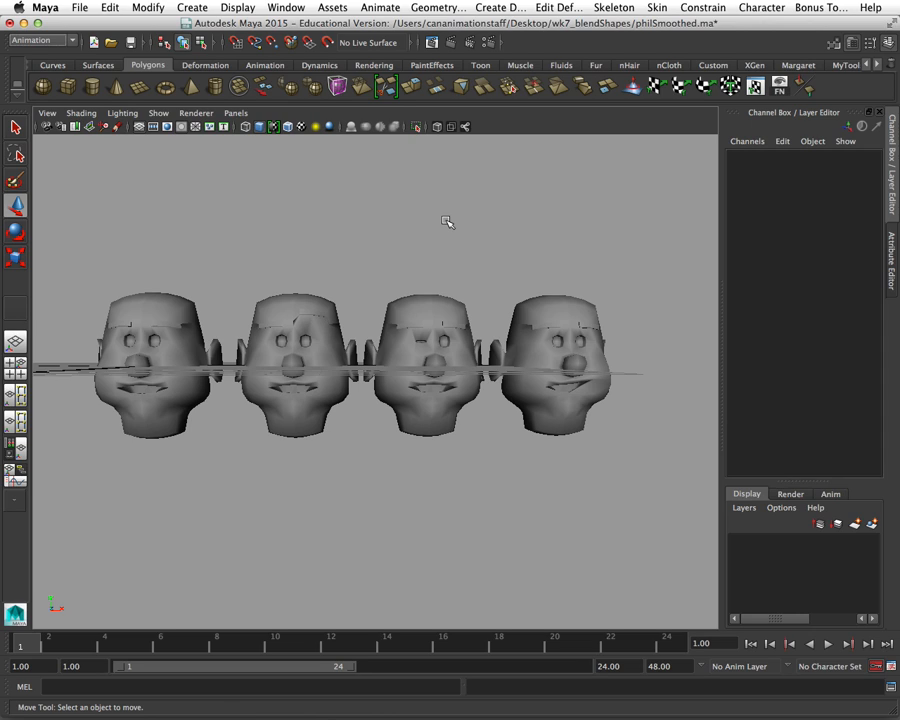
Step: Select the browUpLt, eyeCloseRt and mouthUpLt heads in order, adding the base head last
drag(657, 267, 54, 468)
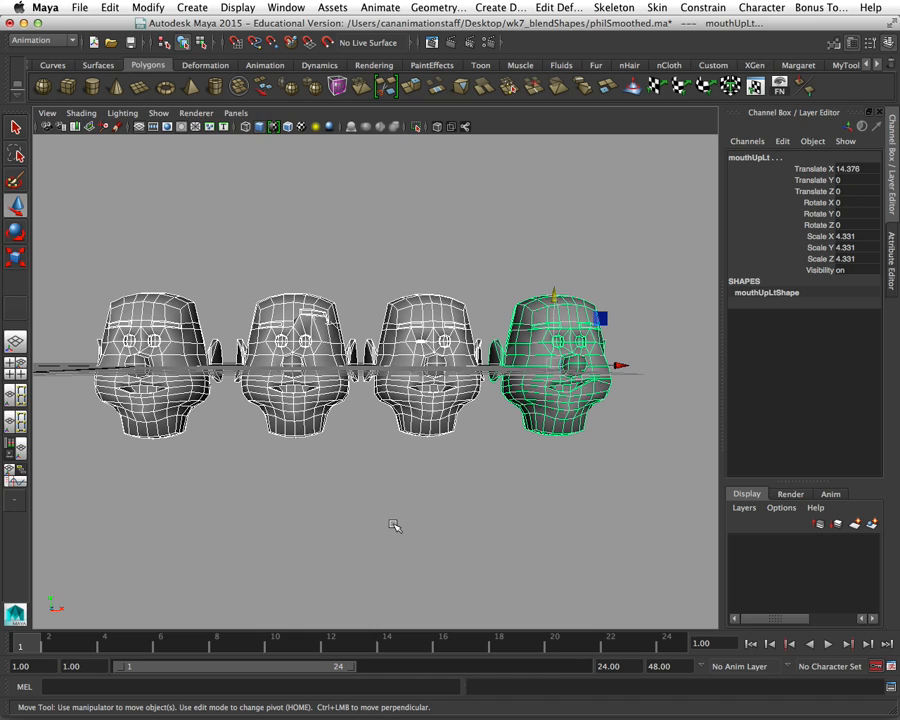
click(430, 240)
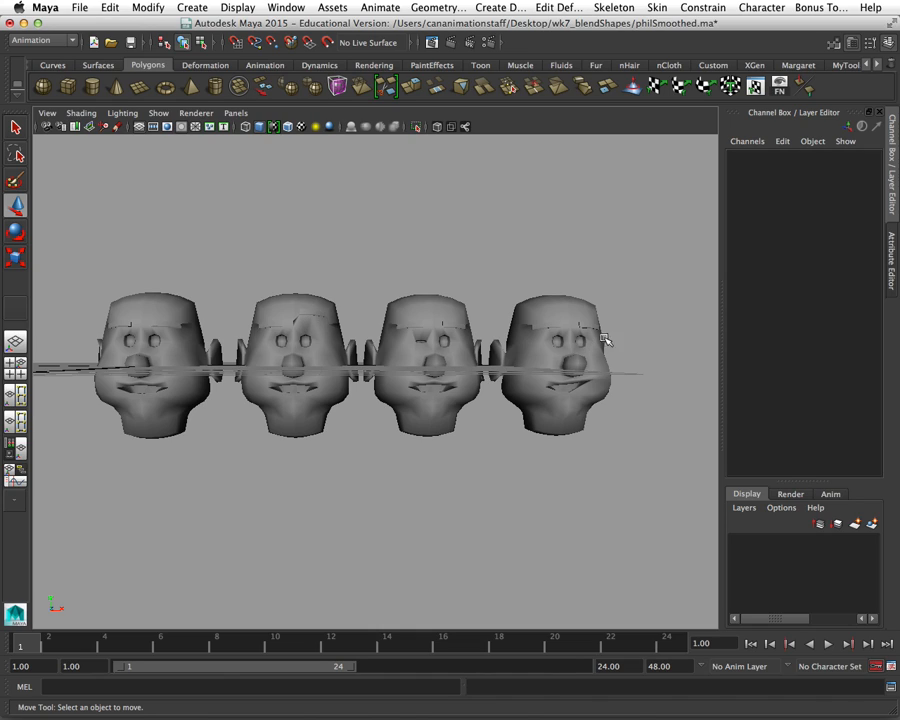
click(295, 308)
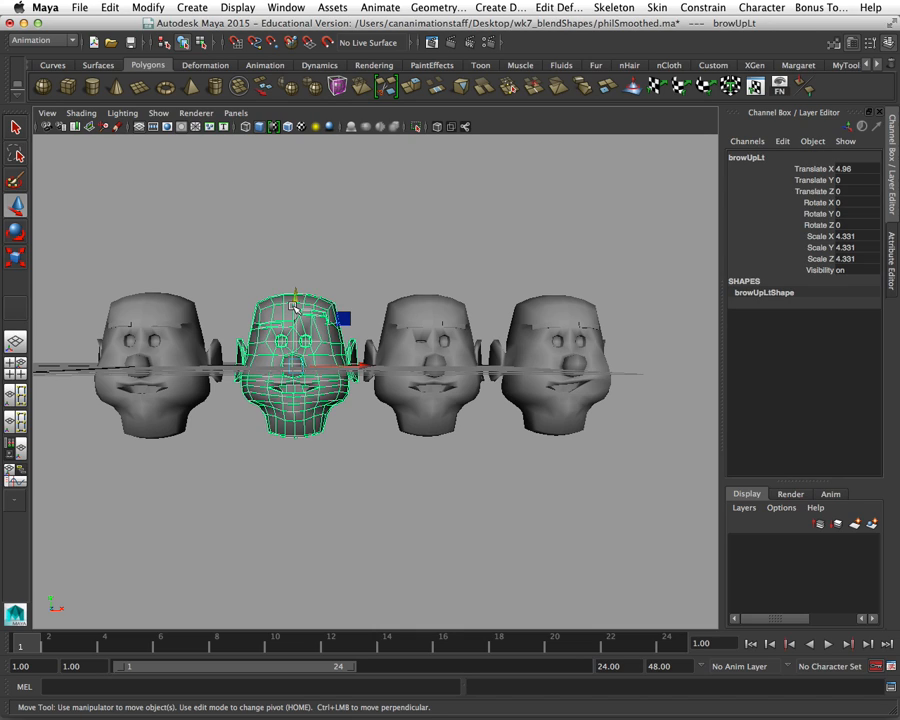
key(q)
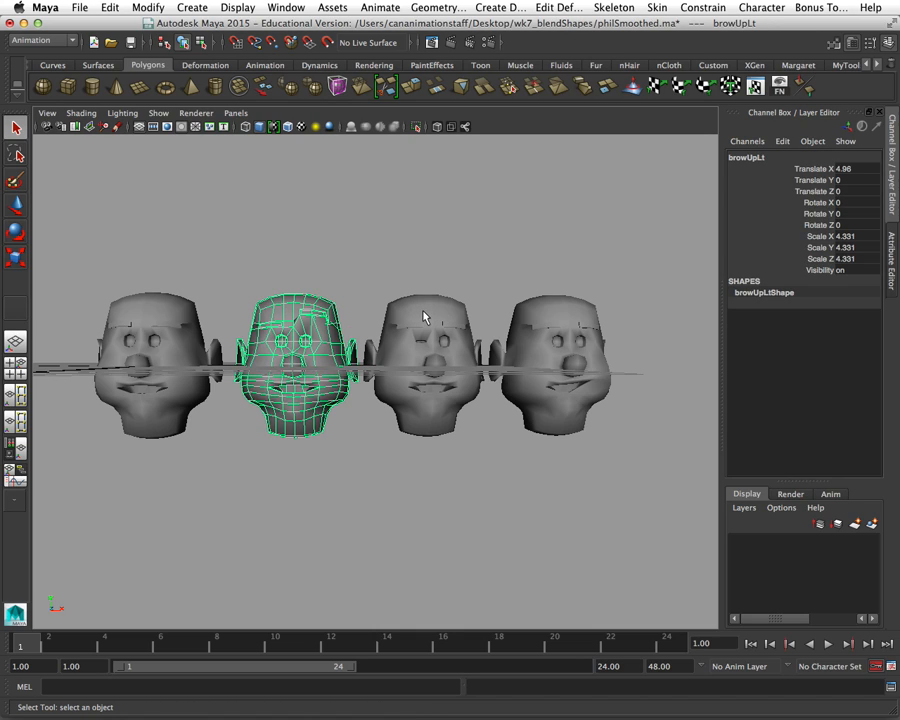
shift+click(452, 328)
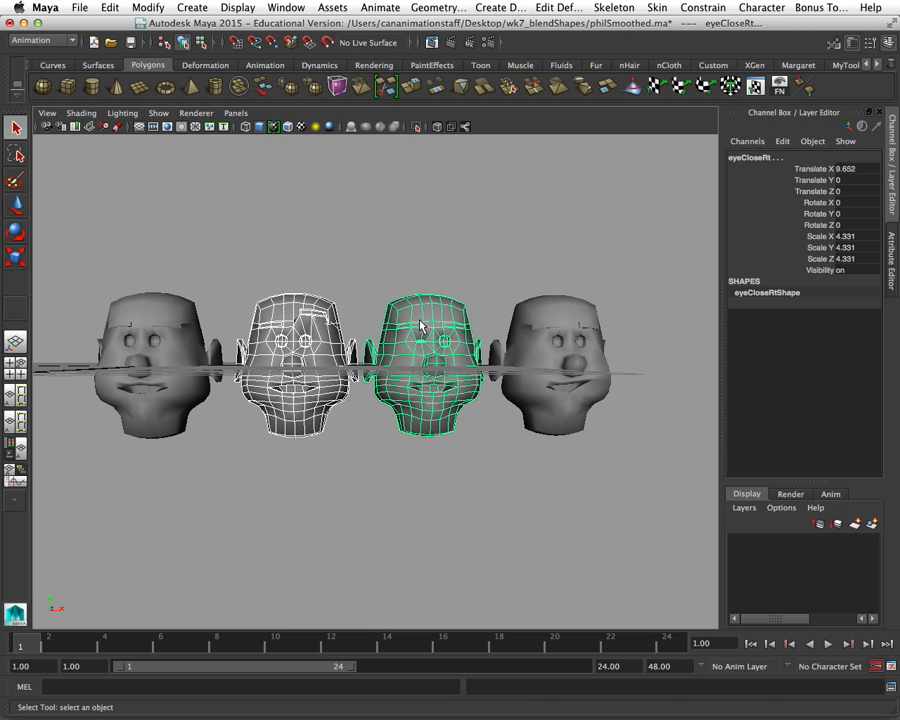
shift+click(572, 316)
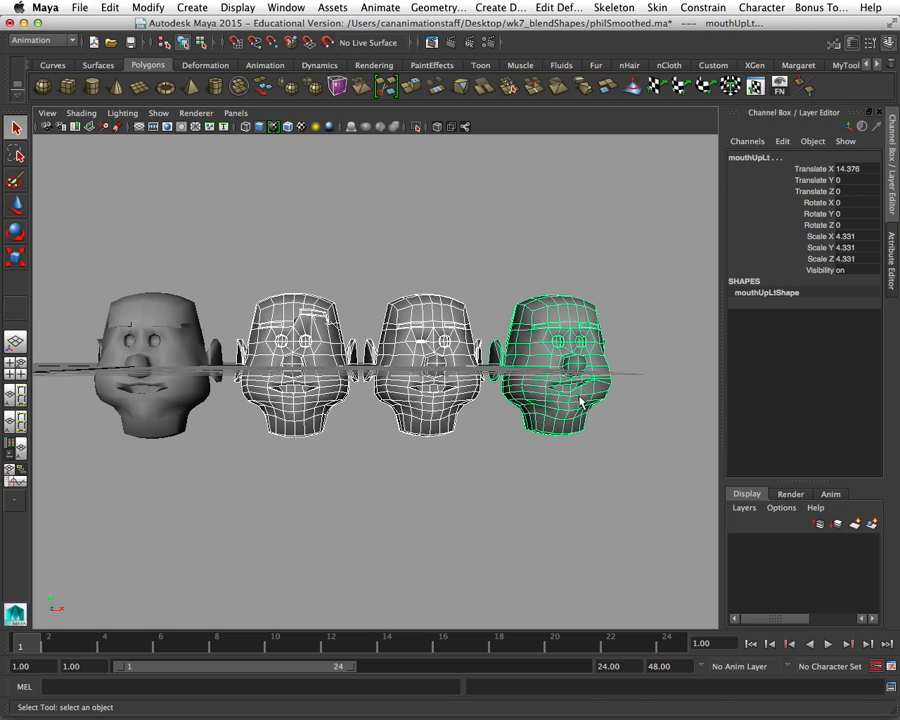
shift+click(148, 314)
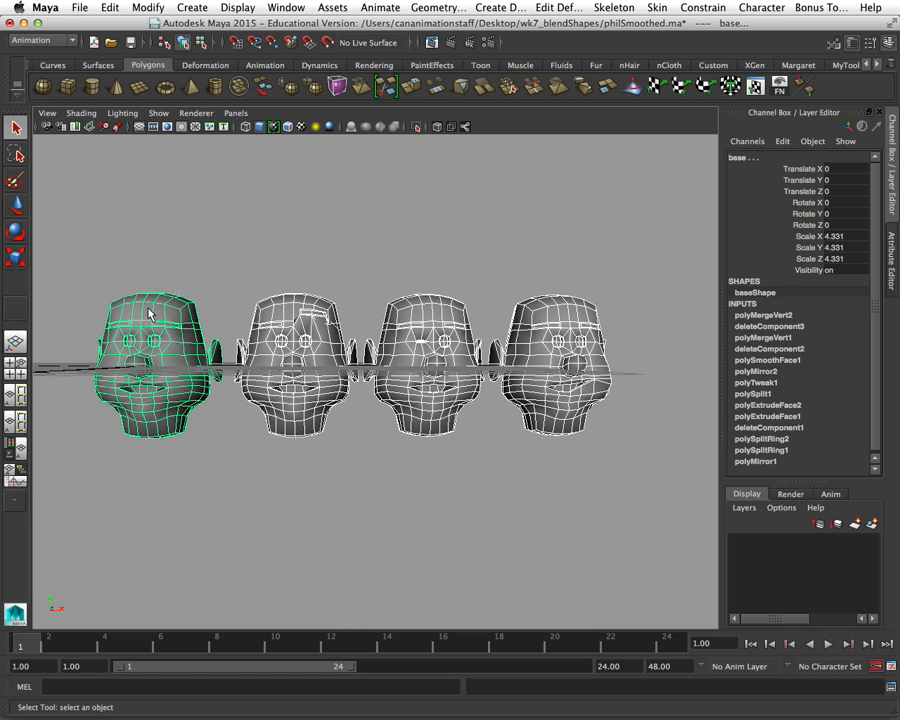
Step: Reset the Create Blend Shape options to their defaults and close them without creating the deformer
click(500, 6)
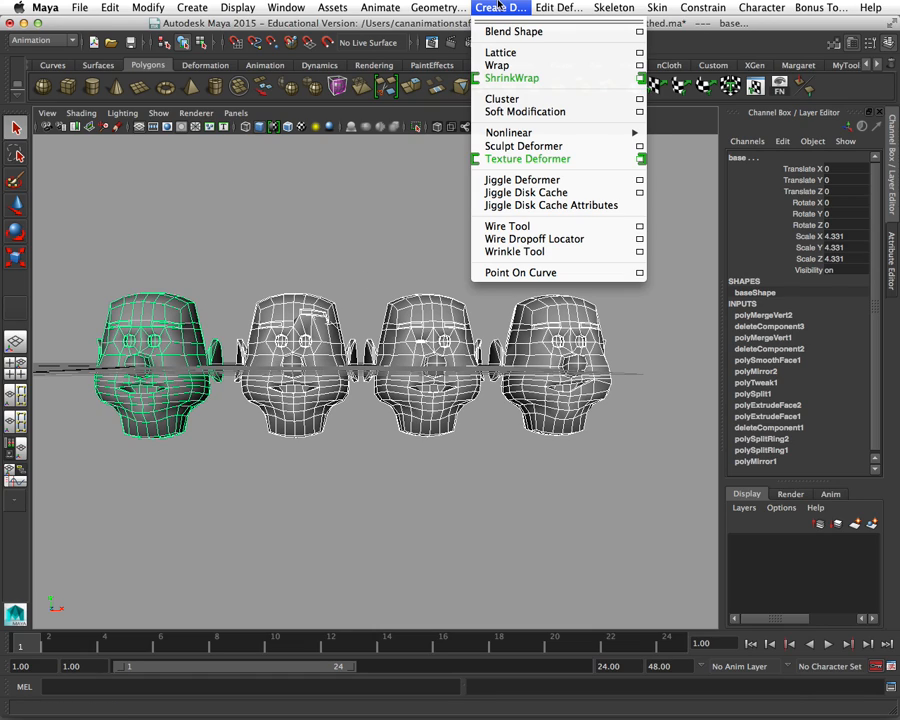
click(641, 35)
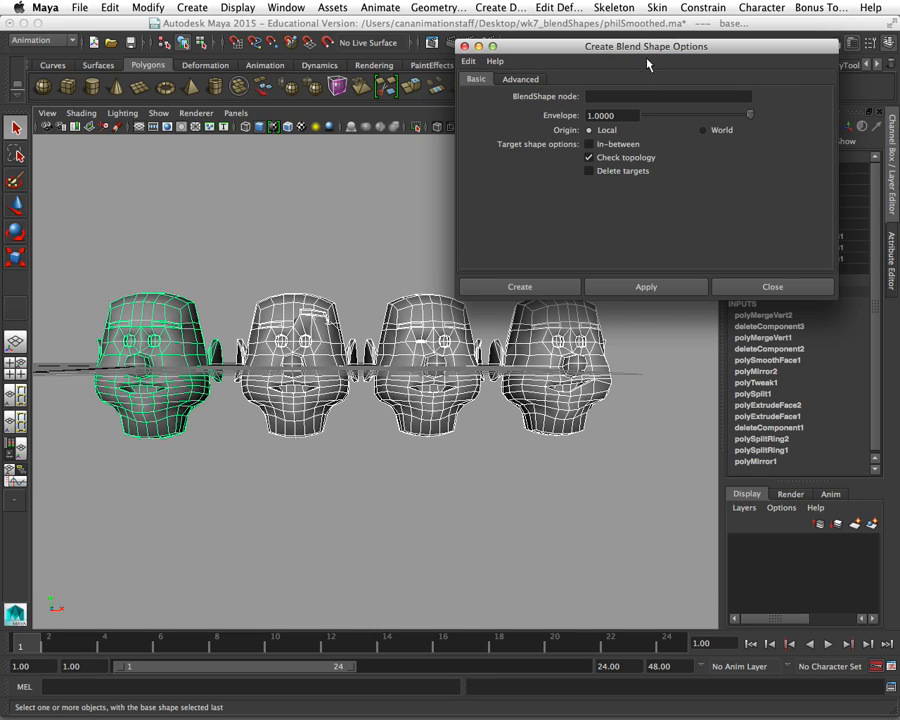
drag(647, 46, 655, 36)
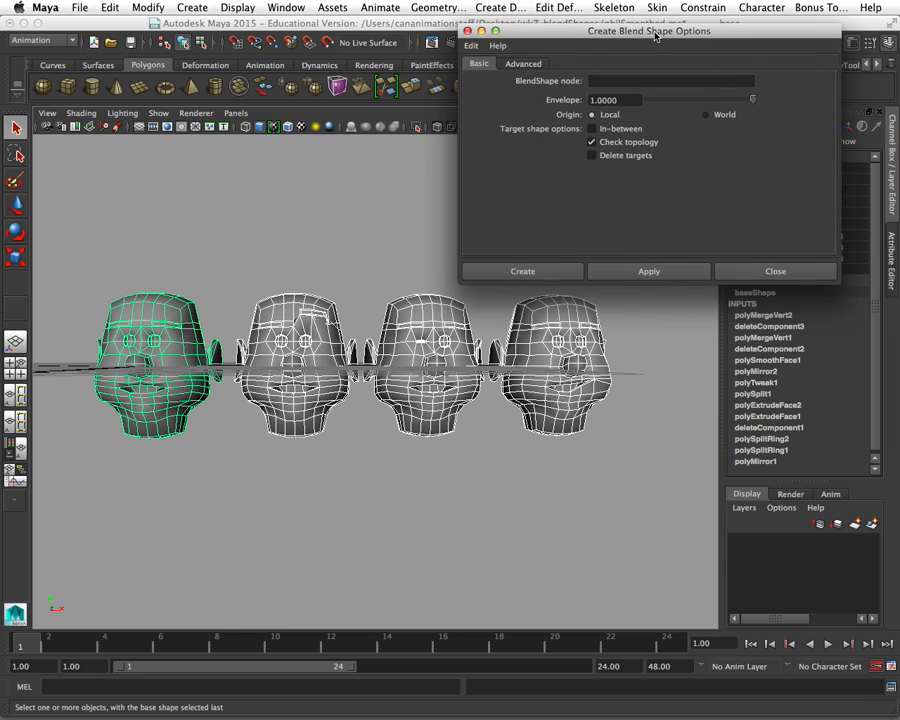
click(470, 45)
click(480, 72)
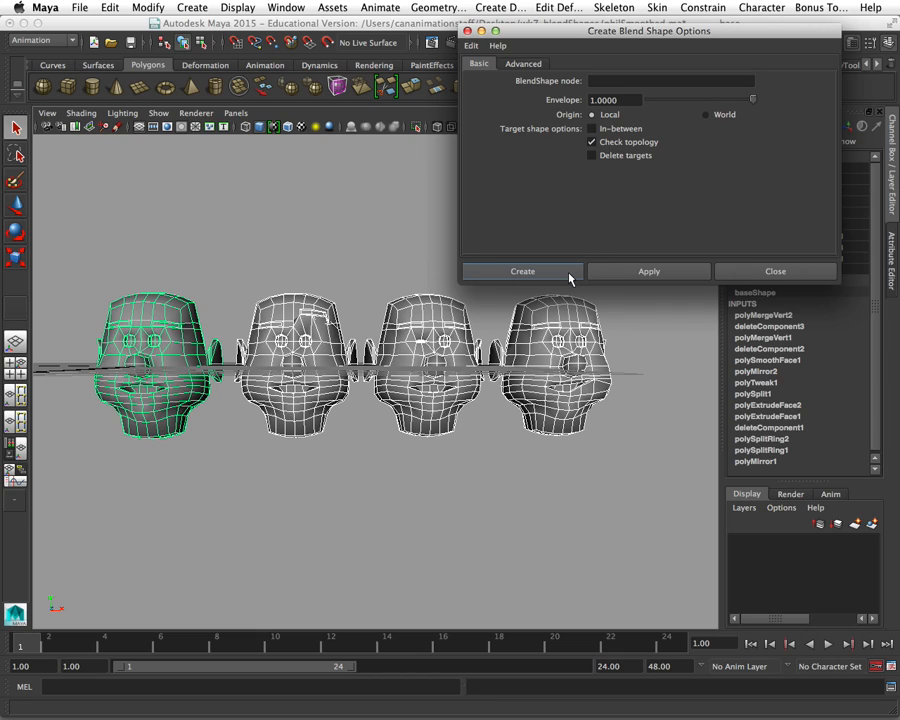
click(468, 31)
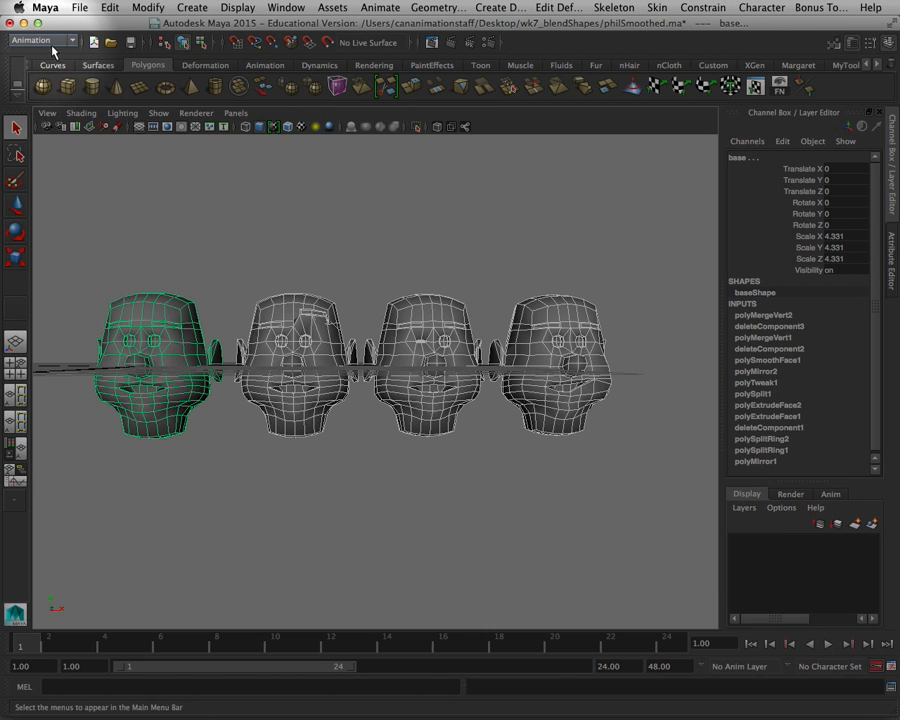
Step: Create a Blend Shape deformer on the base head from the three selected target heads
click(72, 40)
click(72, 48)
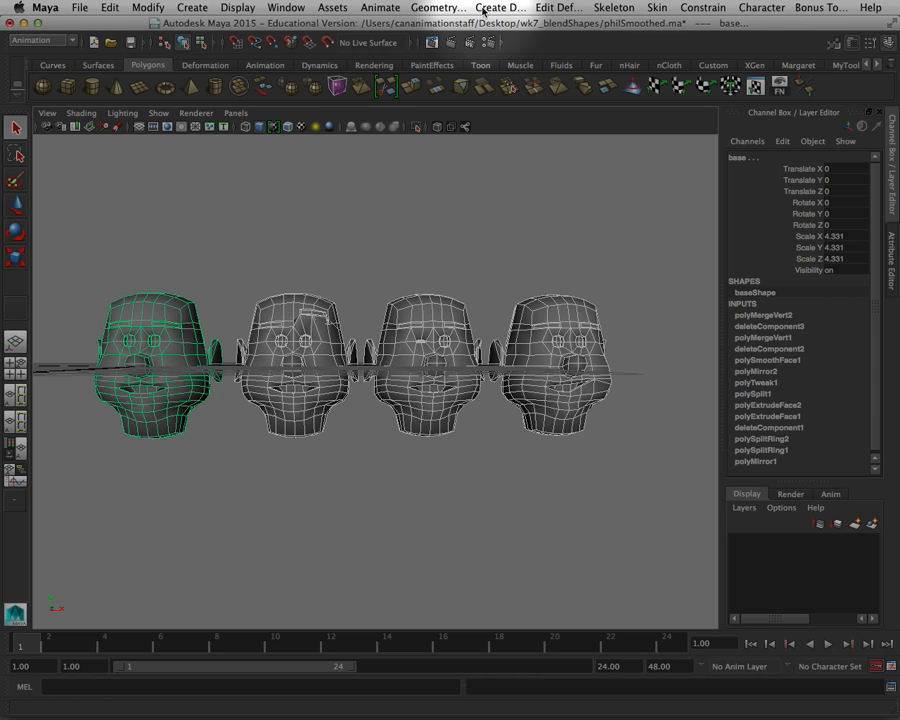
click(497, 8)
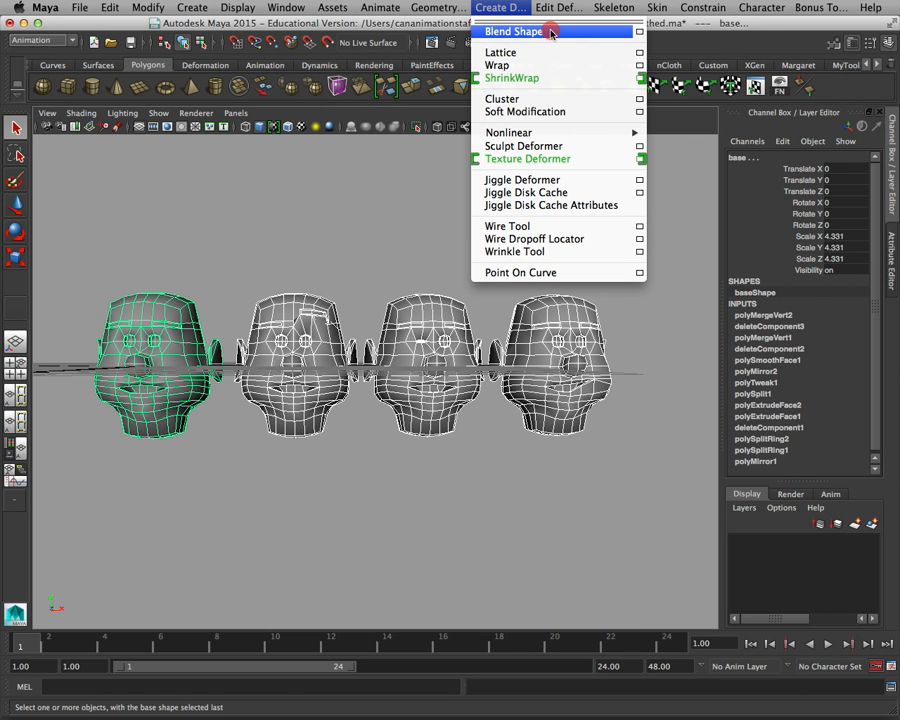
click(551, 33)
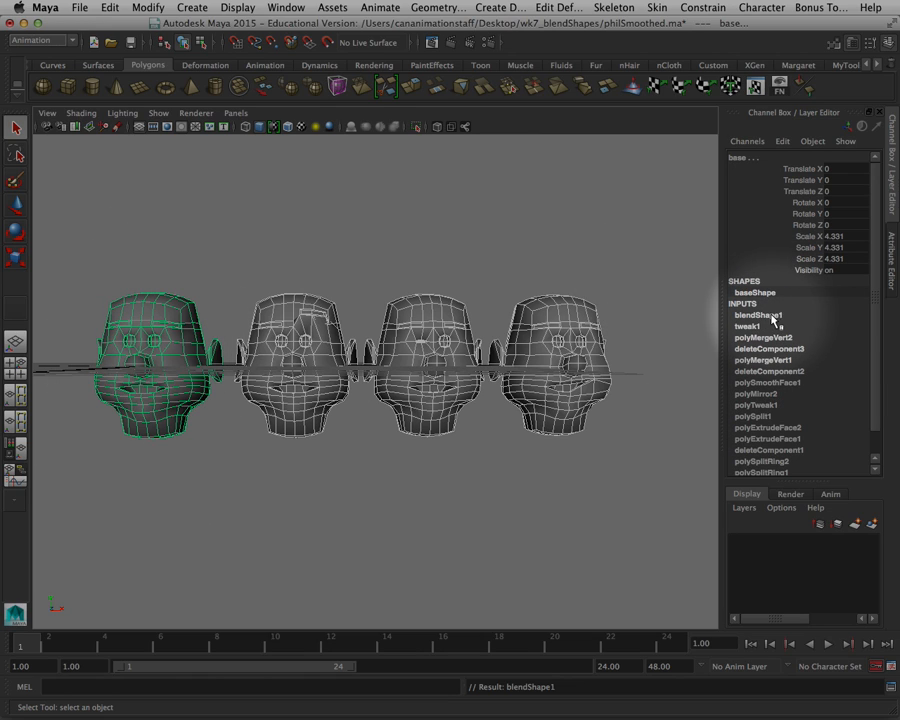
Step: Expand the blend shape node in the base head's inputs to view its target channels, and clear the selection
click(758, 315)
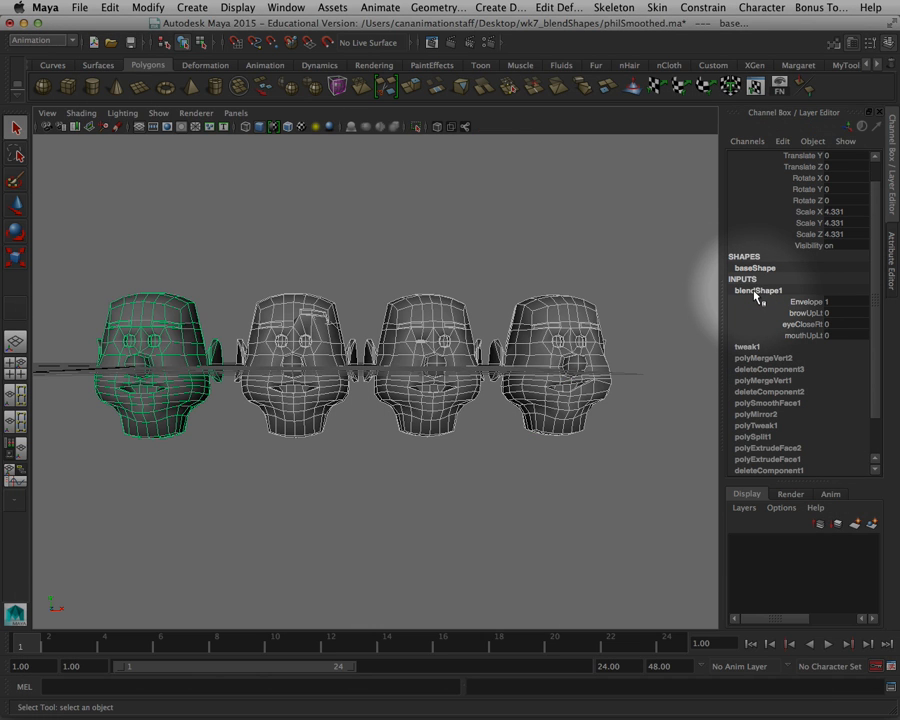
double_click(750, 289)
click(656, 272)
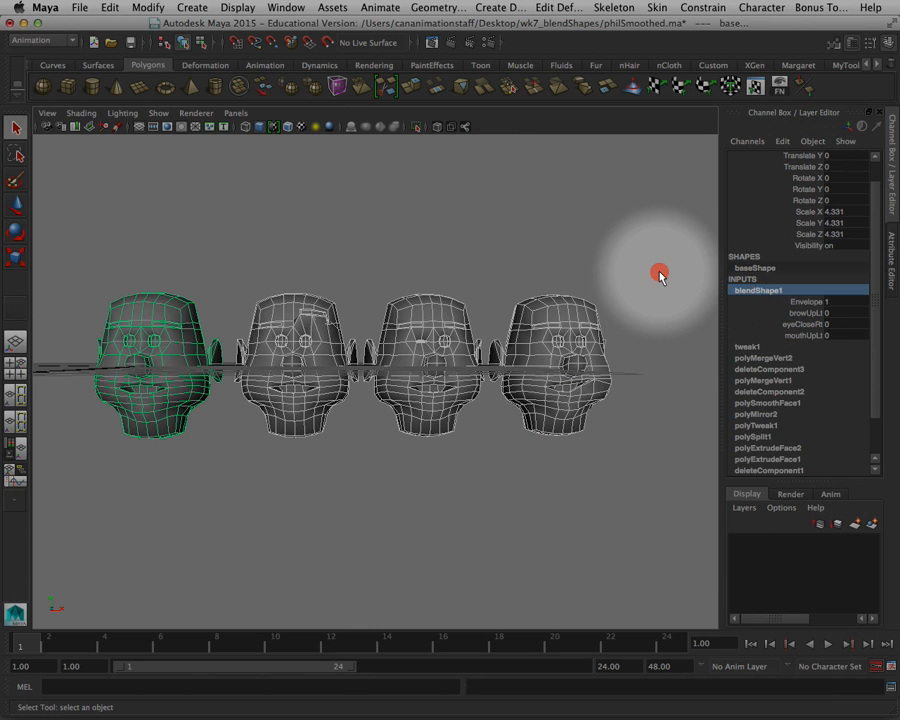
Step: Select and frame the base head, and open the Blend Shape editor placed clear of the face
click(180, 308)
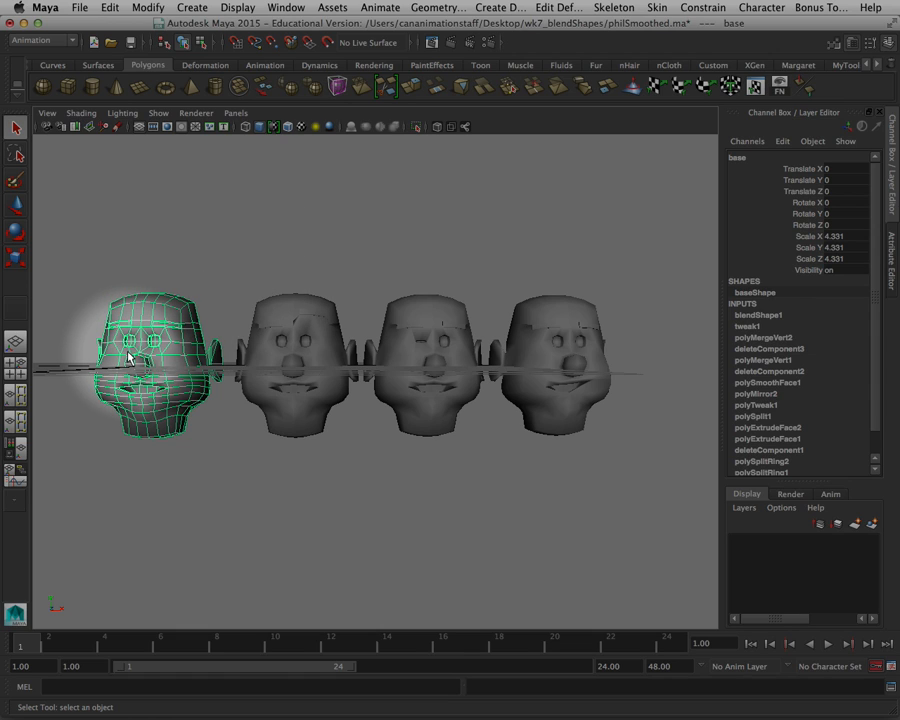
key(f)
alt+drag(397, 333, 376, 325)
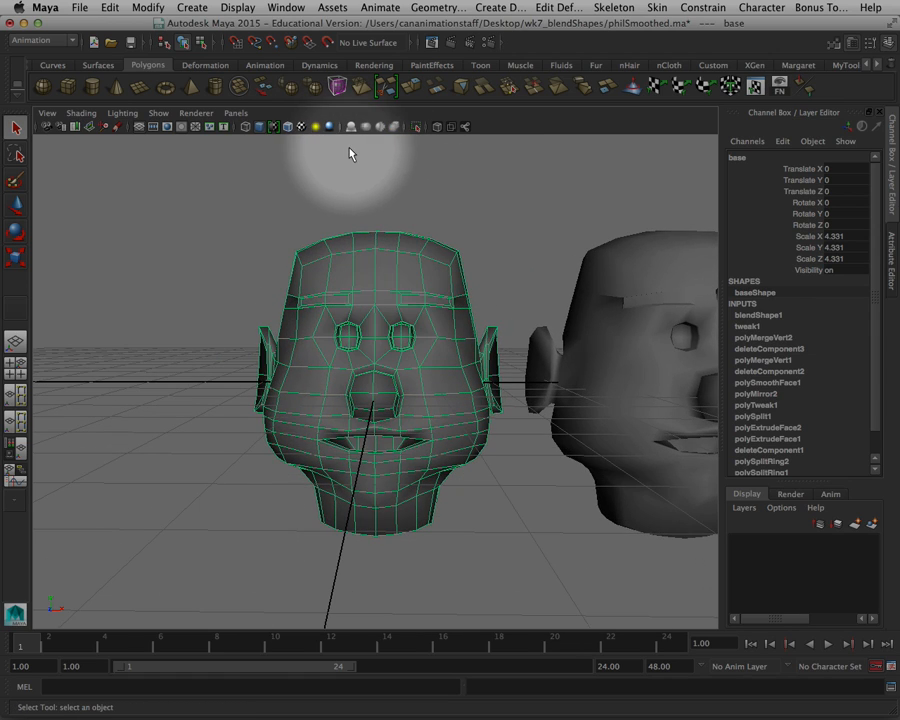
click(285, 7)
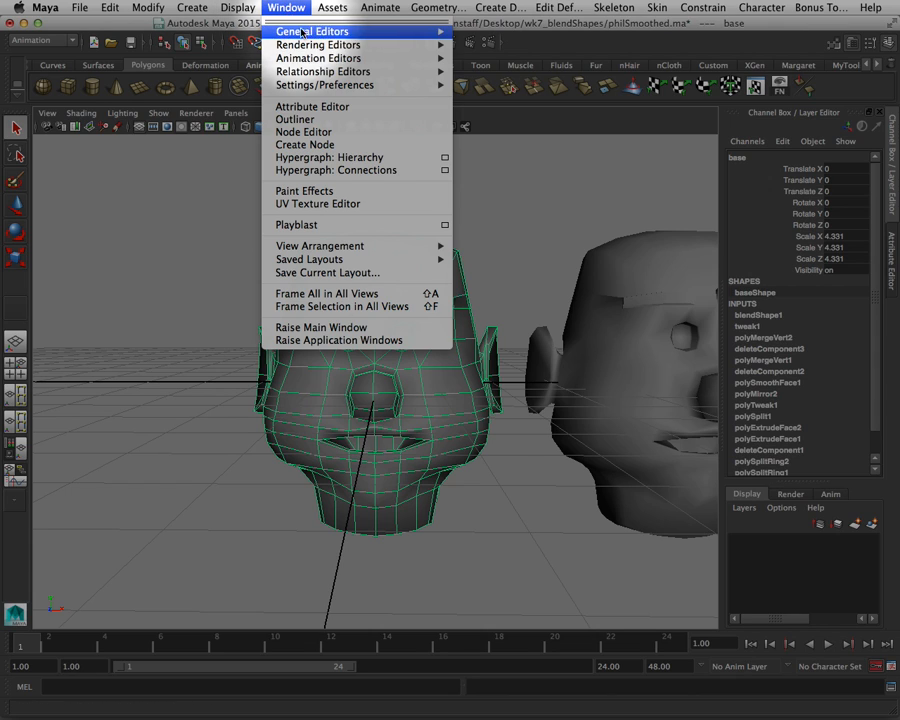
mouse_move(430, 58)
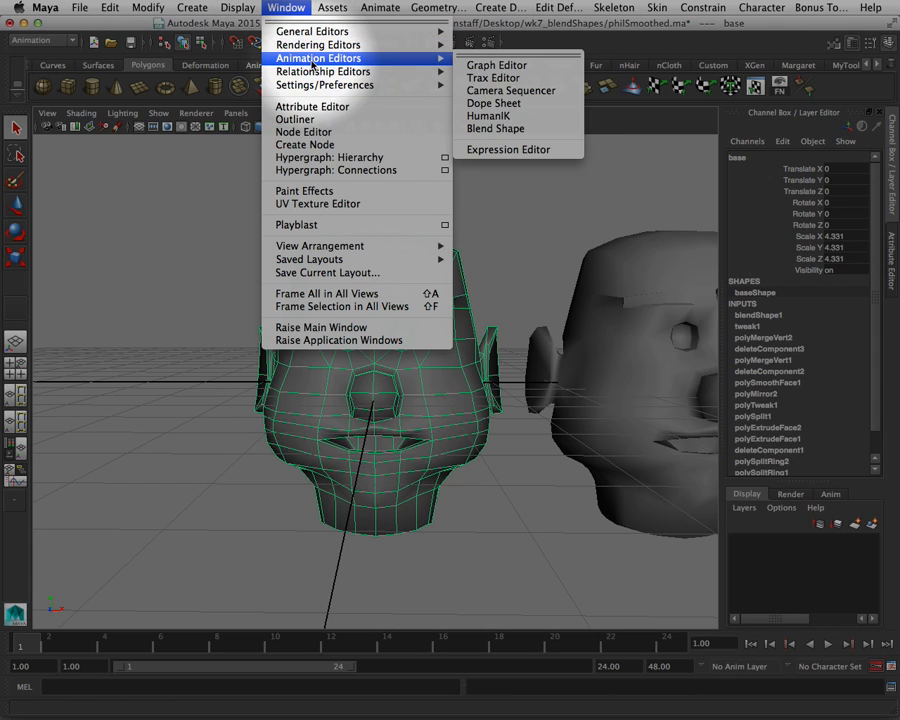
click(512, 130)
drag(555, 28, 607, 34)
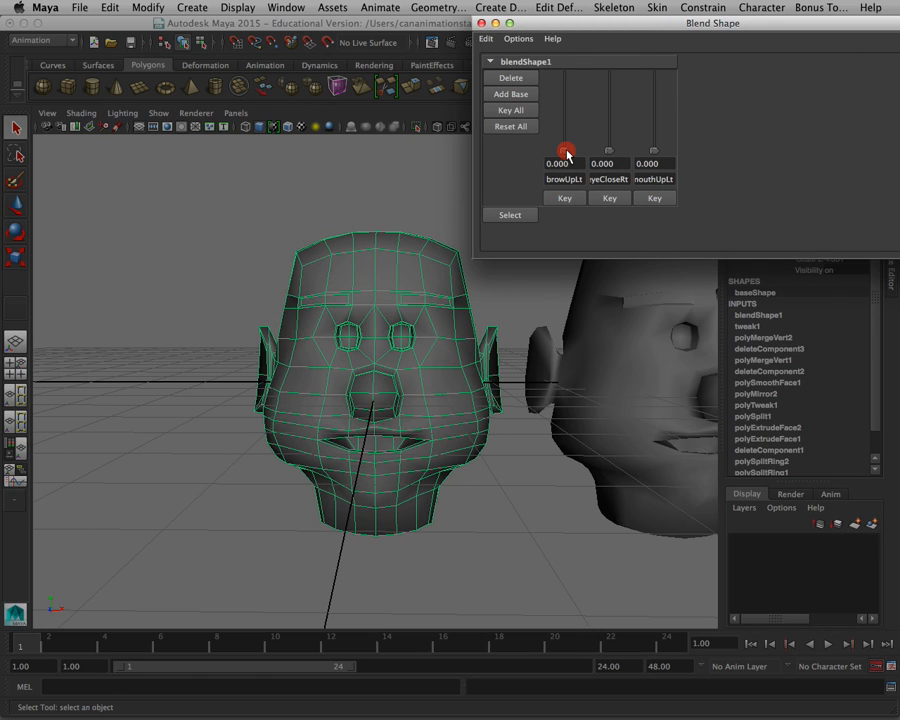
Step: Try the blend weights at about 0.376 mouthUpLt, 0.743 eyeCloseRt and 0.67 browUpLt, and return all three to 0
mouse_move(567, 152)
mouse_down()
mouse_move(560, 76)
mouse_move(570, 173)
mouse_move(569, 141)
mouse_move(568, 152)
mouse_move(599, 96)
mouse_move(603, 141)
mouse_move(593, 40)
mouse_move(605, 141)
mouse_move(605, 64)
mouse_move(625, 158)
mouse_move(651, 86)
mouse_move(655, 137)
mouse_move(647, 76)
mouse_move(659, 177)
mouse_move(654, 121)
mouse_up()
drag(610, 152, 610, 93)
drag(565, 152, 565, 99)
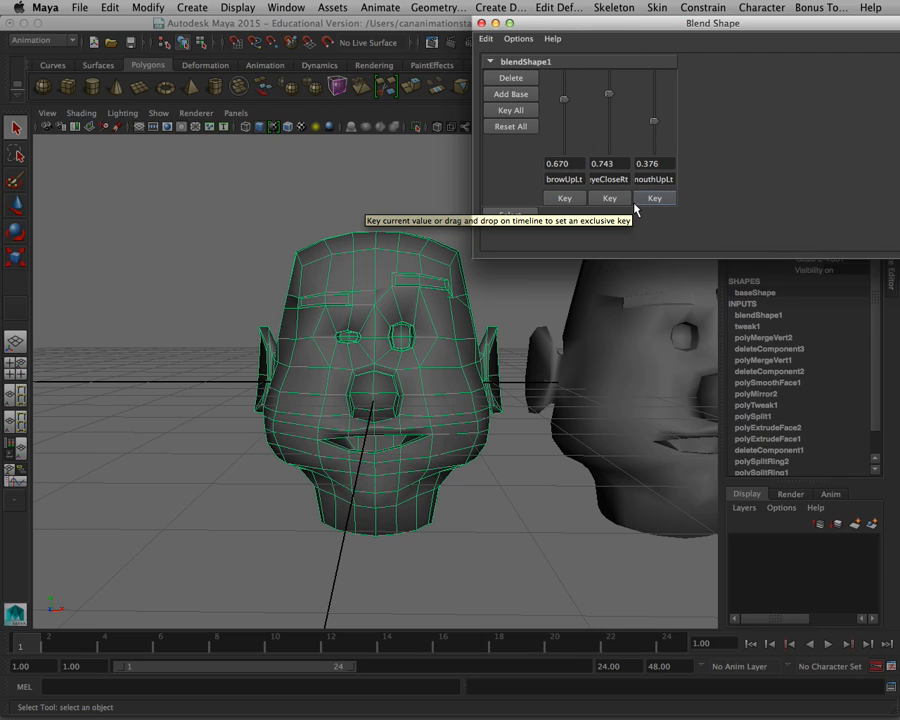
drag(611, 95, 613, 160)
drag(567, 107, 566, 155)
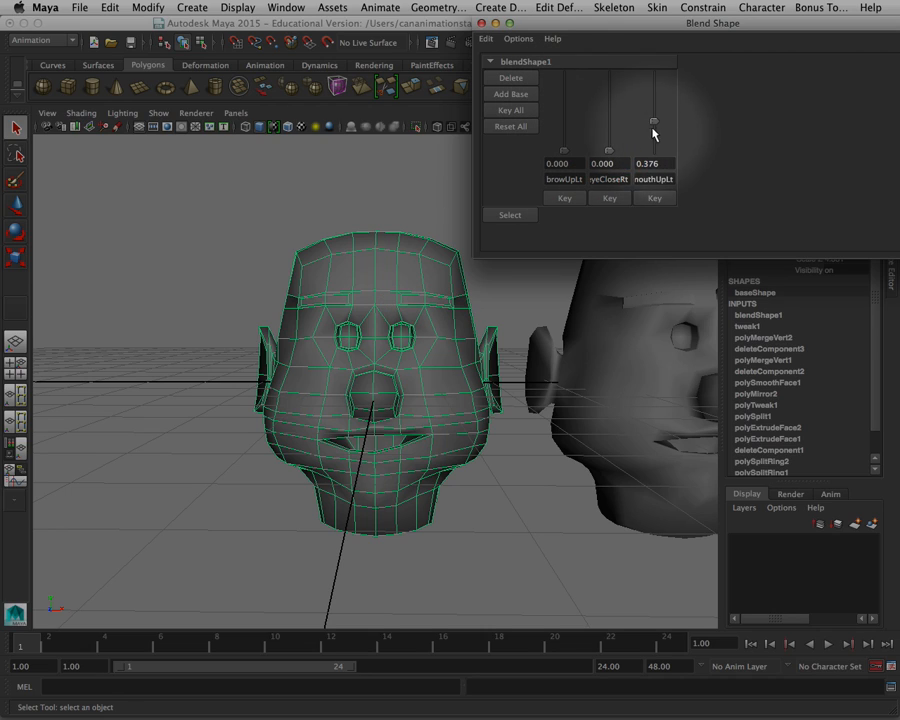
drag(653, 122, 663, 180)
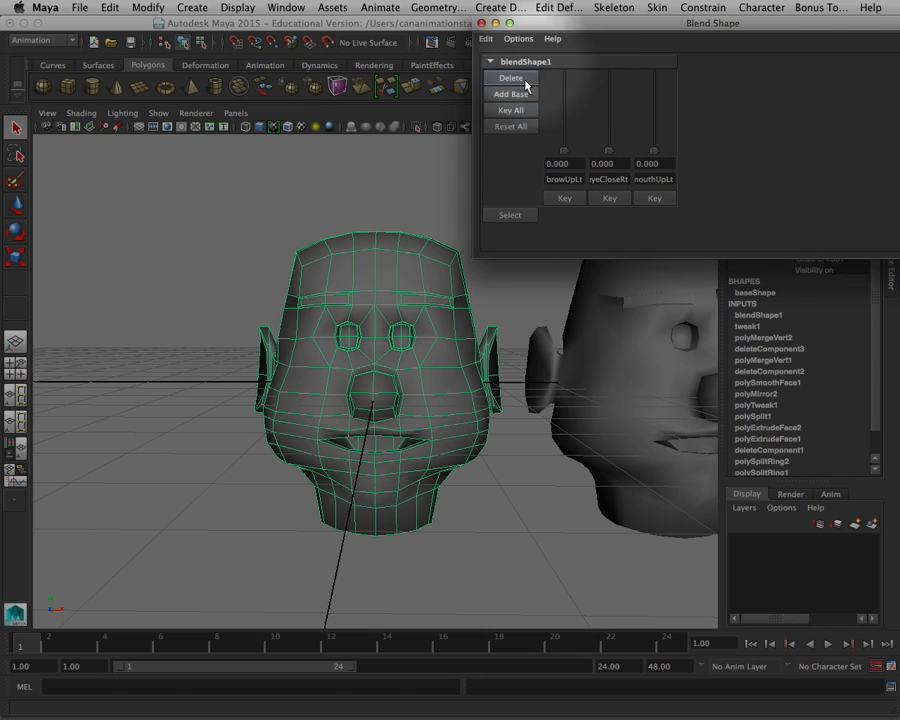
Step: Key browUpLt, eyeCloseRt and mouthUpLt at 0 on frame 1
click(28, 647)
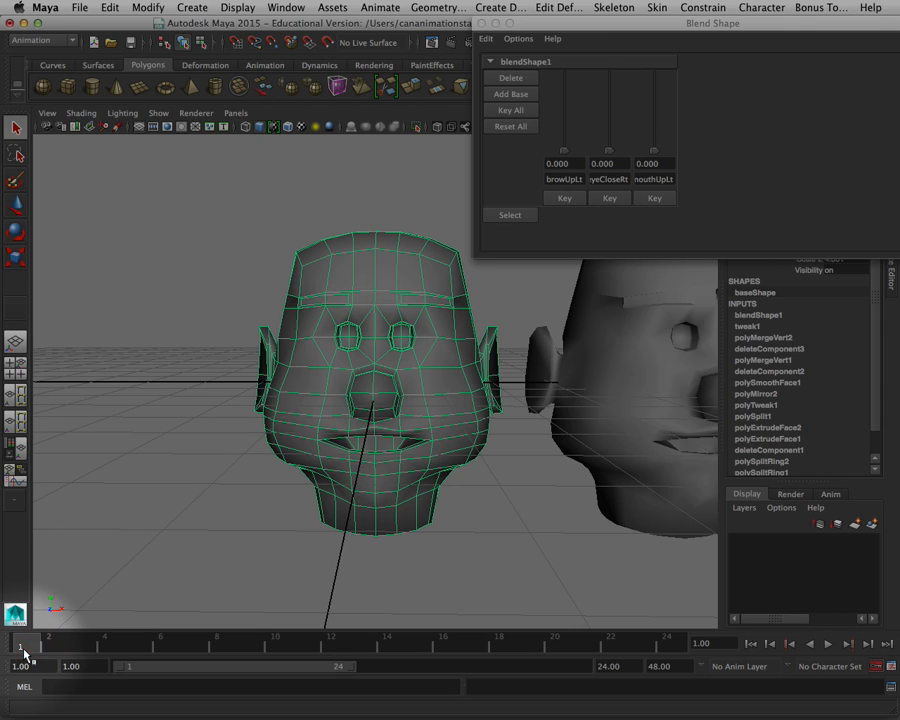
click(565, 198)
click(605, 199)
click(651, 199)
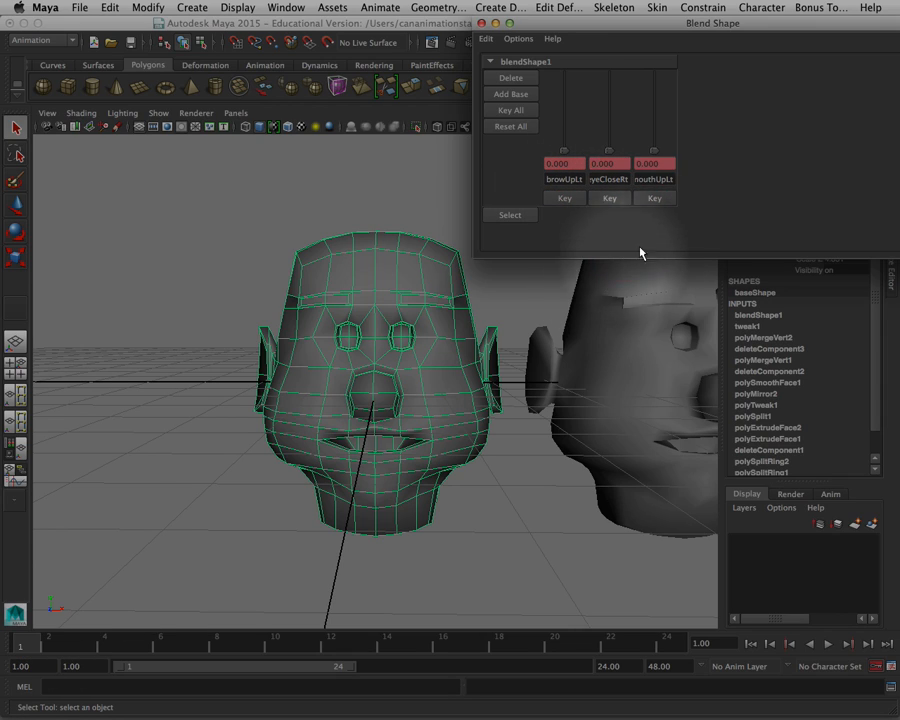
Step: Raise browUpLt to 1 on frame 4 and key it
click(29, 648)
click(108, 647)
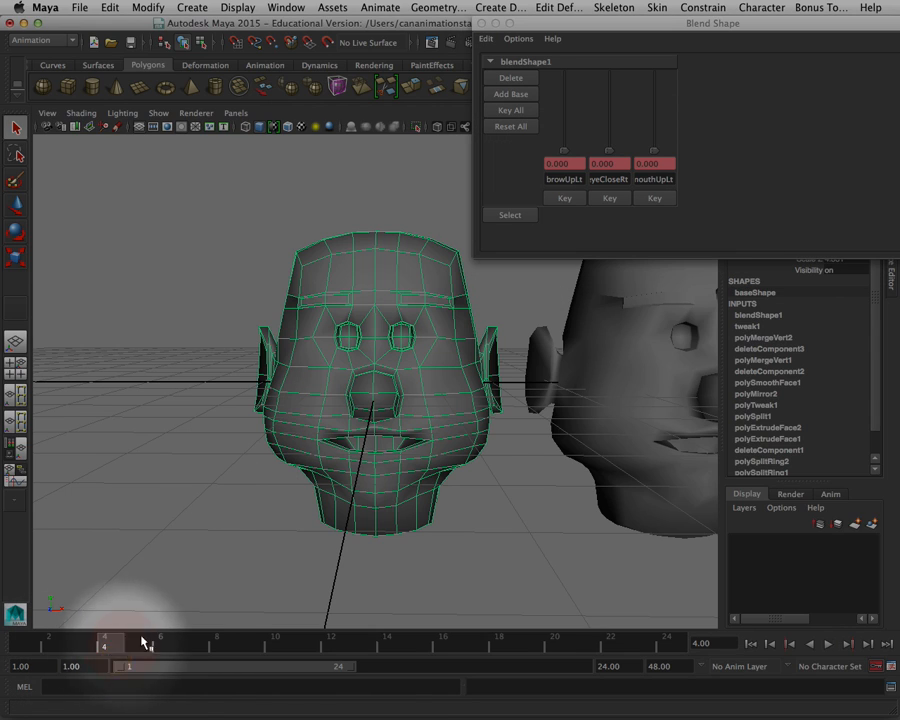
drag(566, 152, 568, 34)
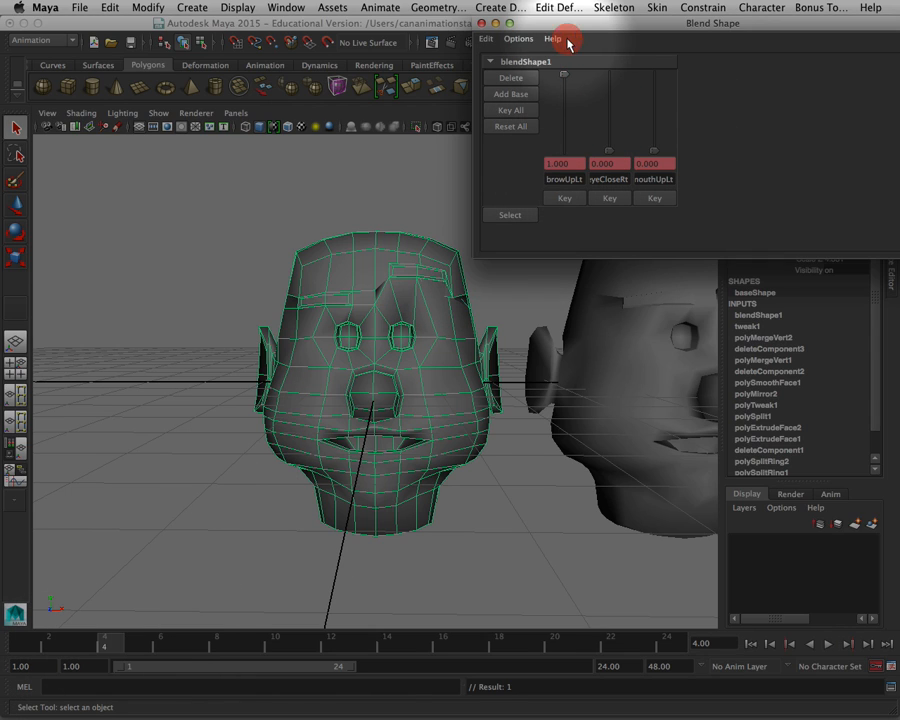
click(560, 199)
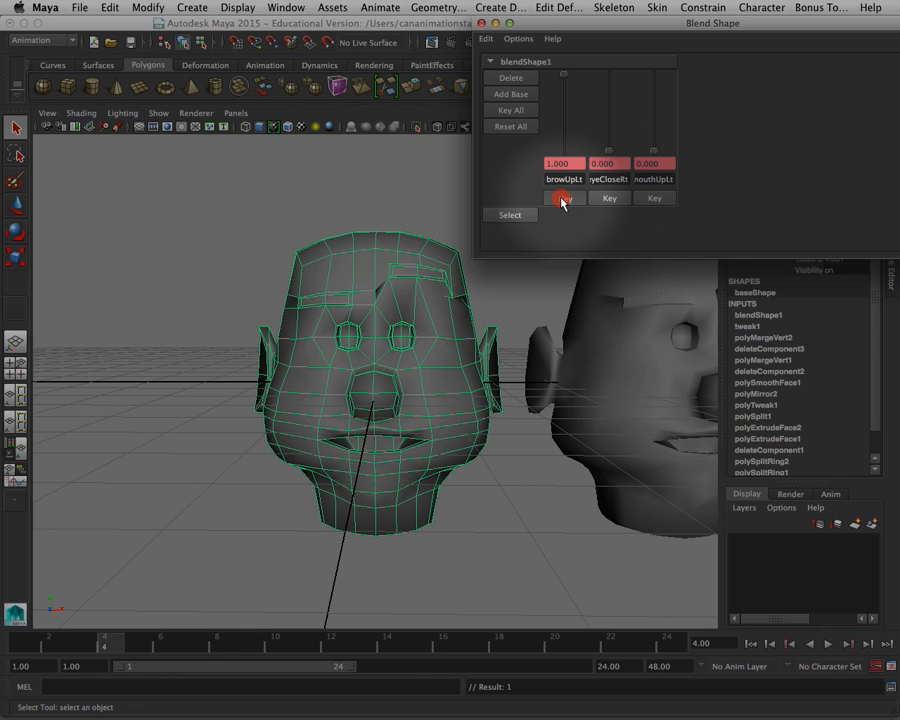
Step: Lower browUpLt to 0 on frame 7 and key it
click(190, 643)
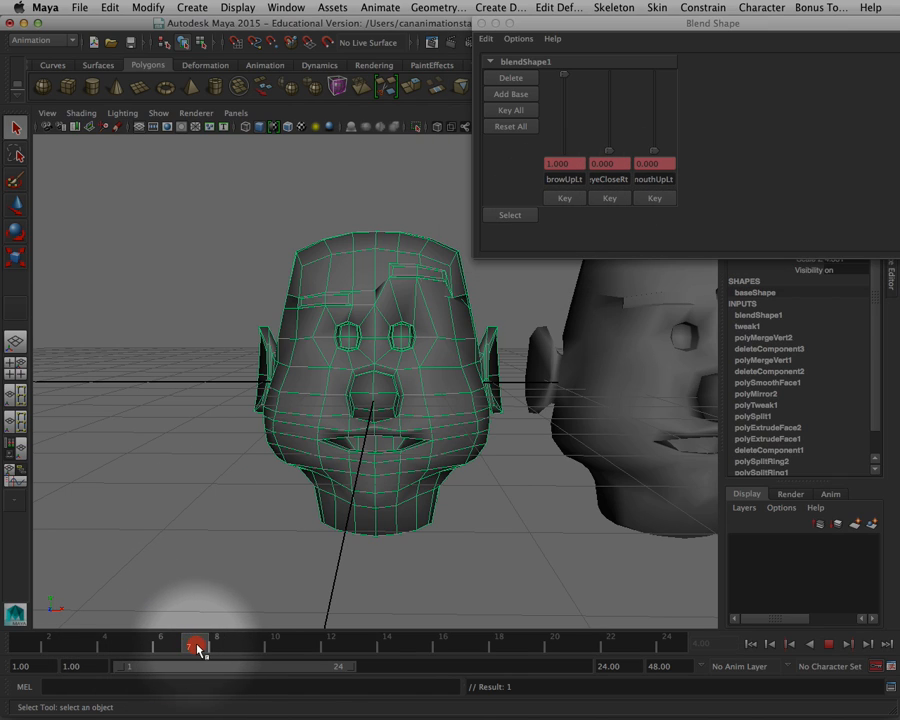
drag(564, 74, 568, 207)
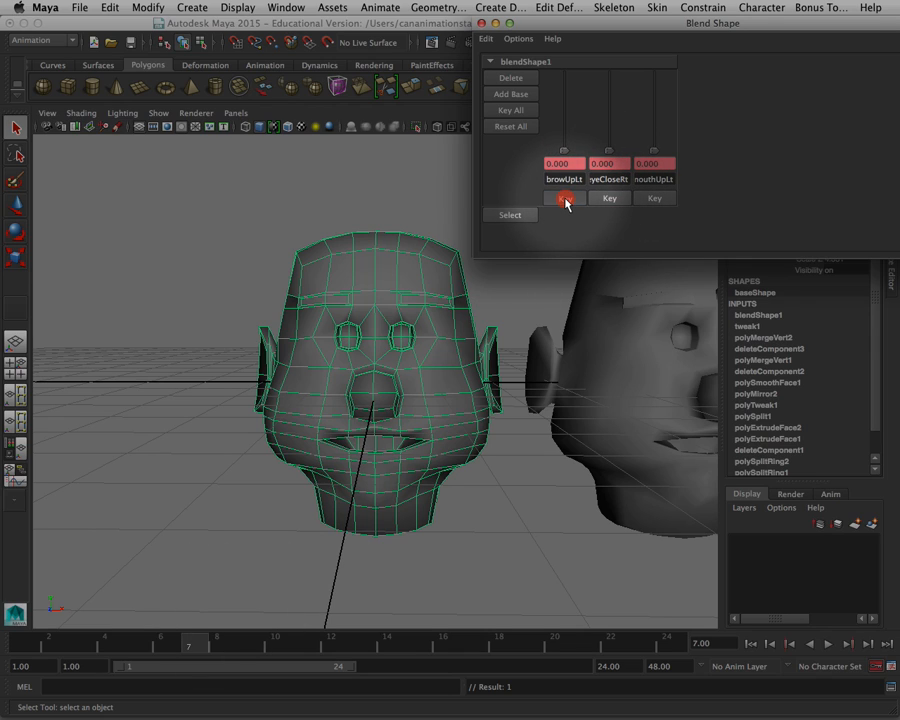
click(566, 200)
Step: On frame 10, key browUpLt, raise it to 1, and key eyeCloseRt at 0
drag(197, 645, 285, 648)
click(565, 199)
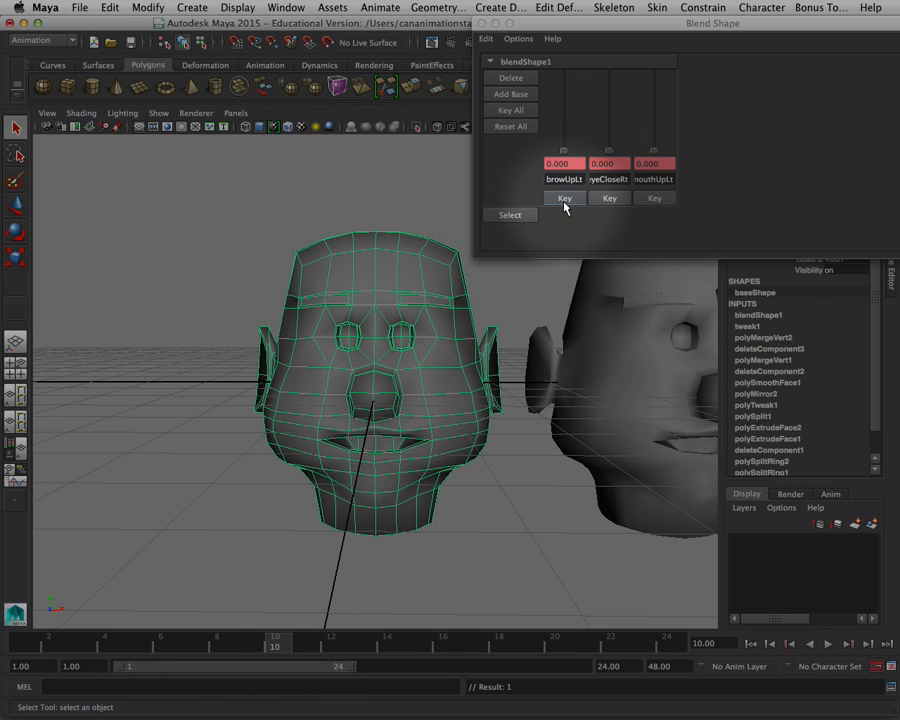
click(567, 199)
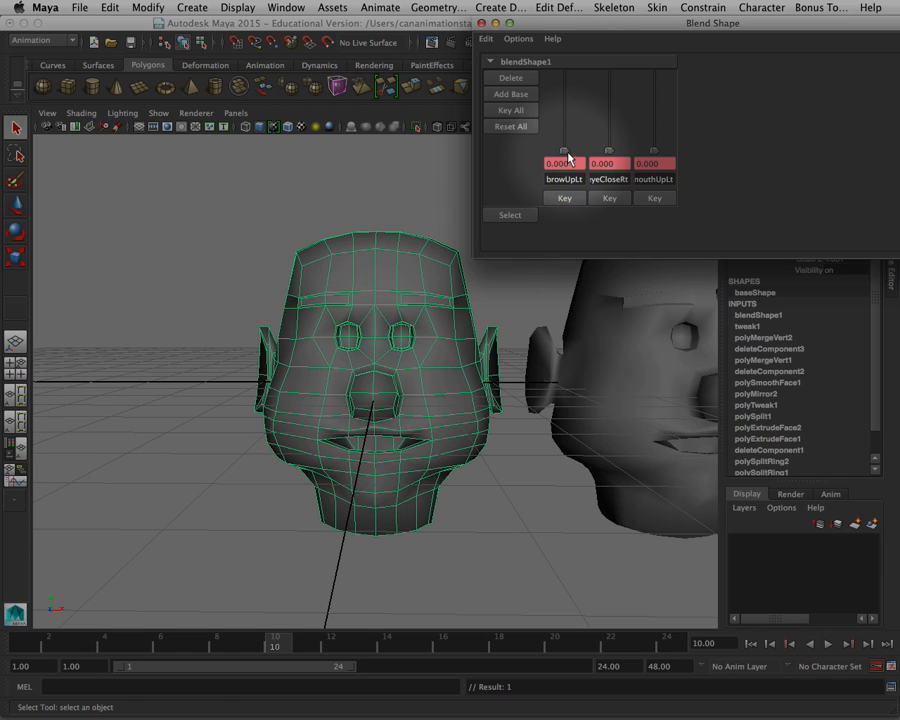
drag(566, 152, 576, 42)
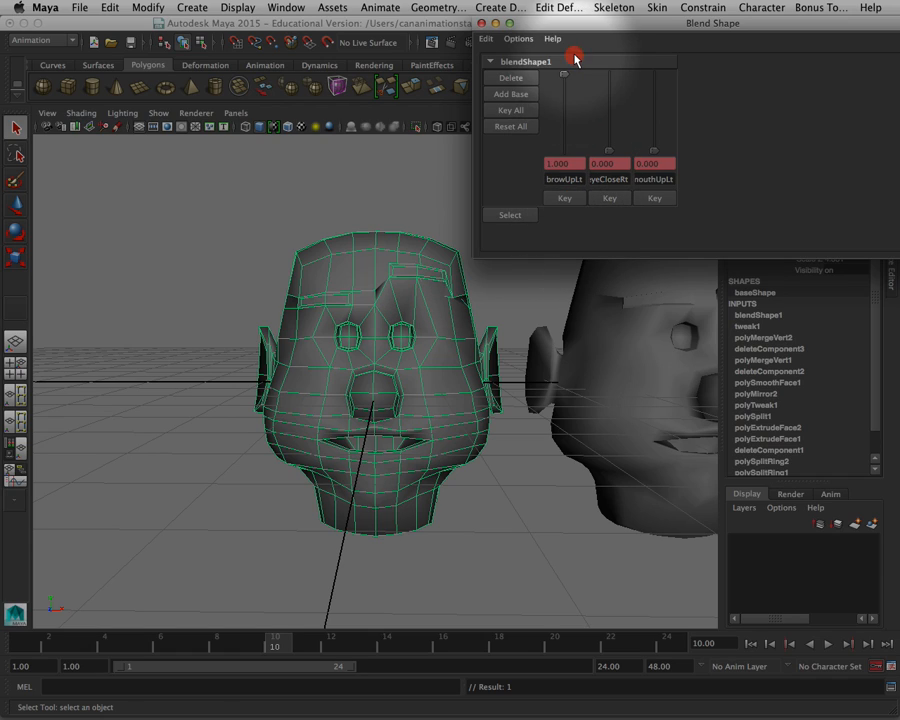
click(612, 201)
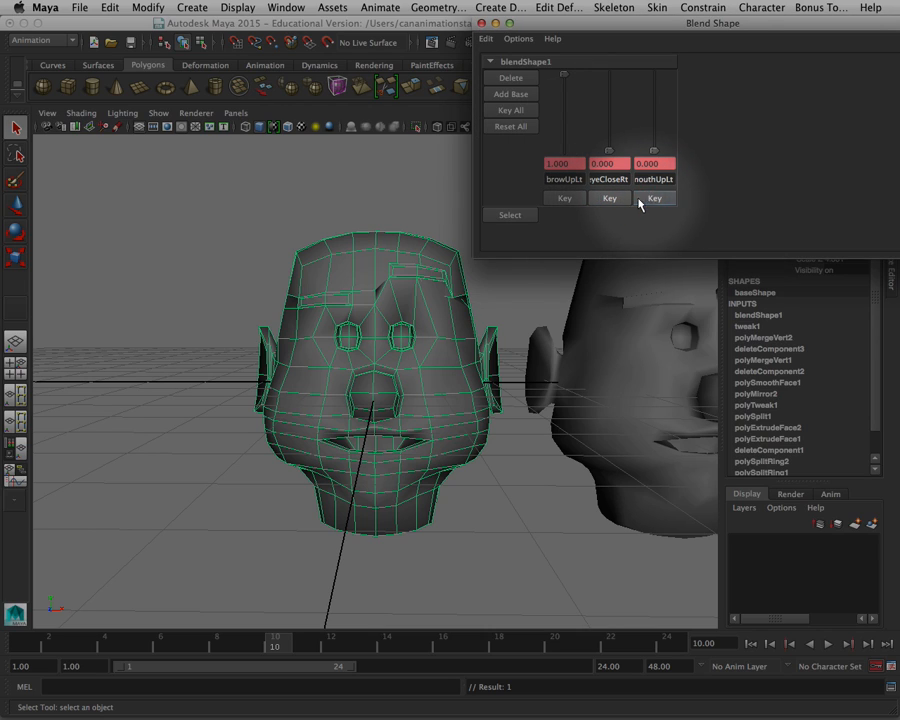
Step: On frame 13, raise eyeCloseRt to 1 and mouthUpLt to about 0.991
drag(277, 650, 354, 649)
drag(611, 153, 636, 58)
click(655, 149)
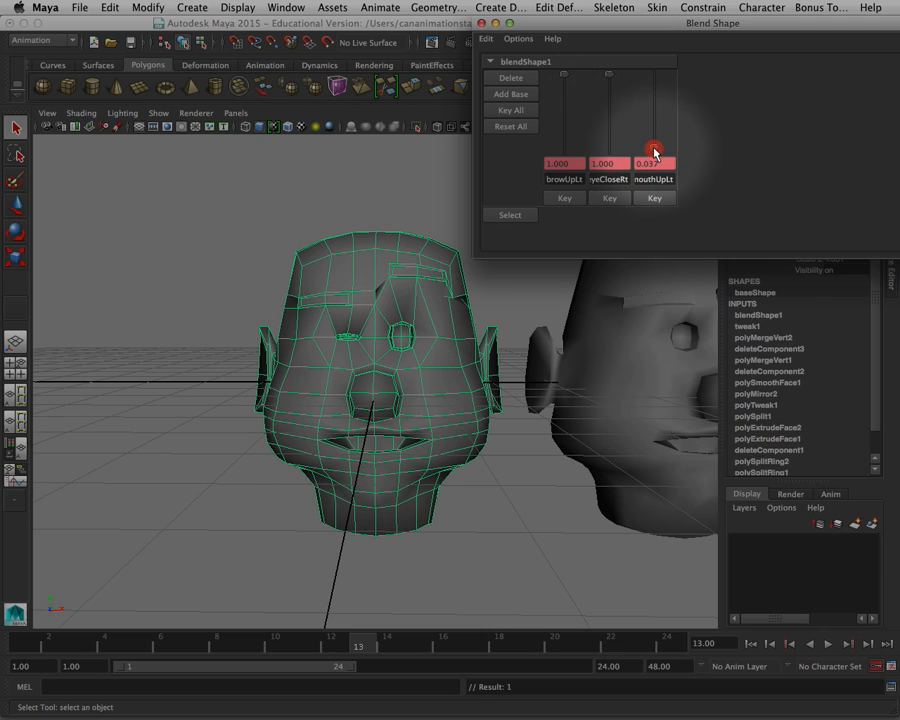
drag(655, 151, 655, 80)
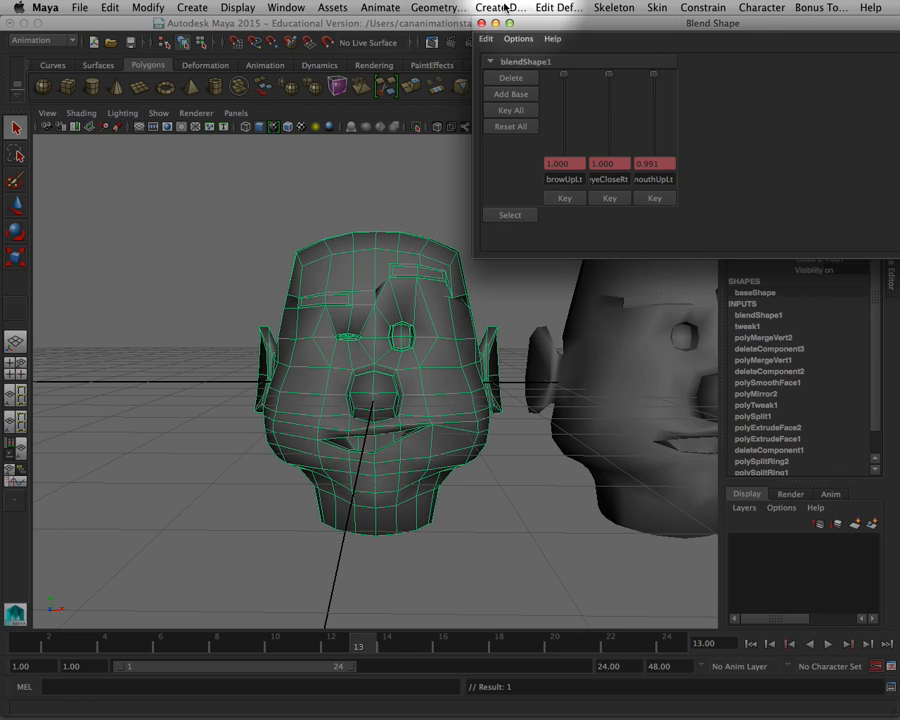
Step: Close the Blend Shape editor, play the facial animation from frame 1, and scrub back to frame 1
click(482, 25)
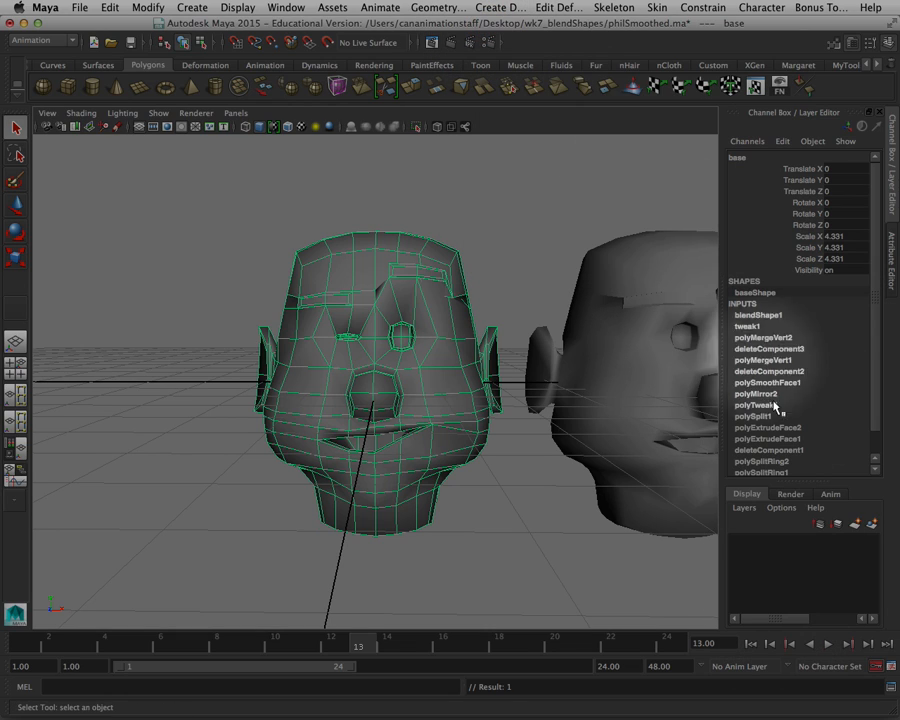
click(754, 645)
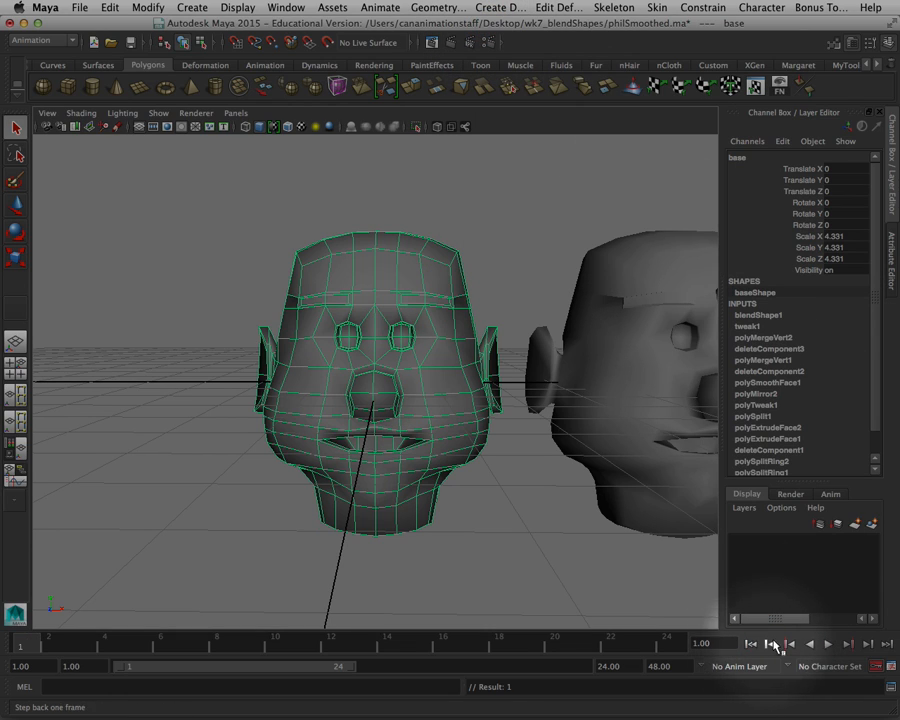
click(829, 647)
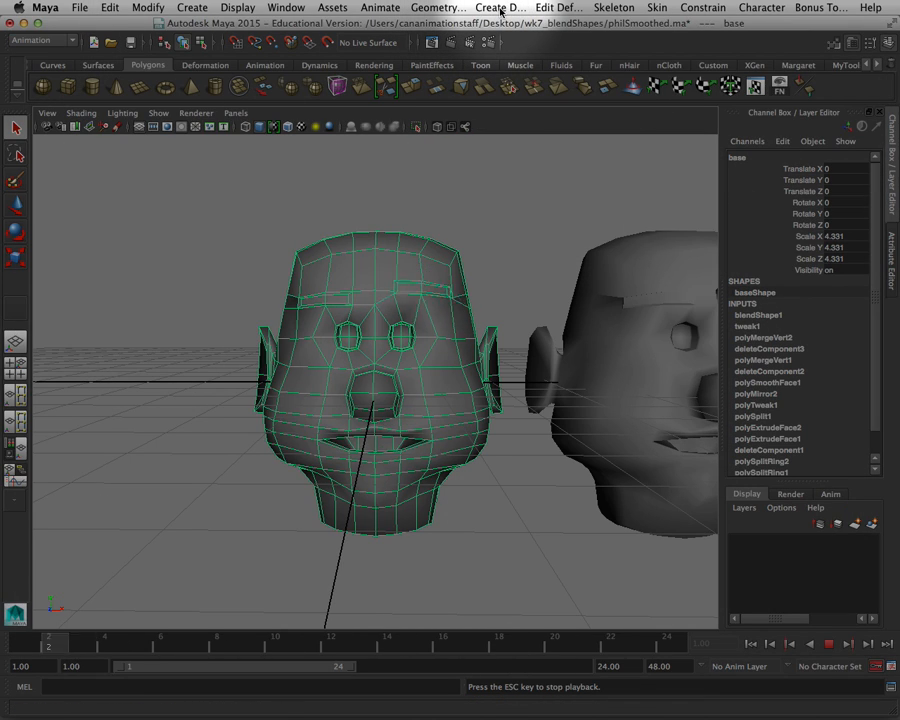
drag(416, 648, 22, 645)
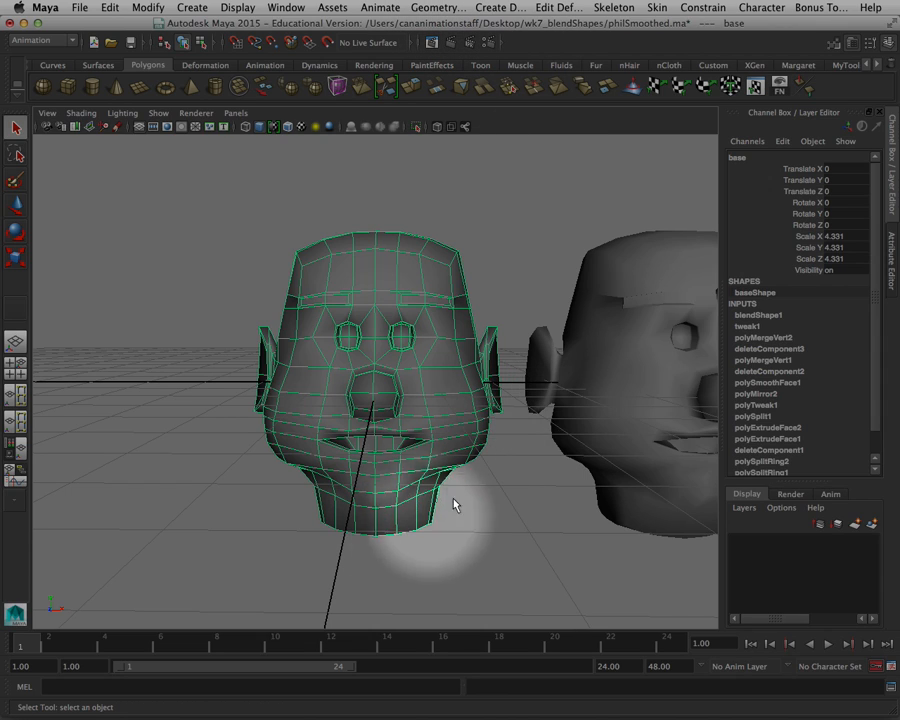
Step: Reopen the Blend Shape editor and place it clear of the base head
click(287, 9)
mouse_move(330, 58)
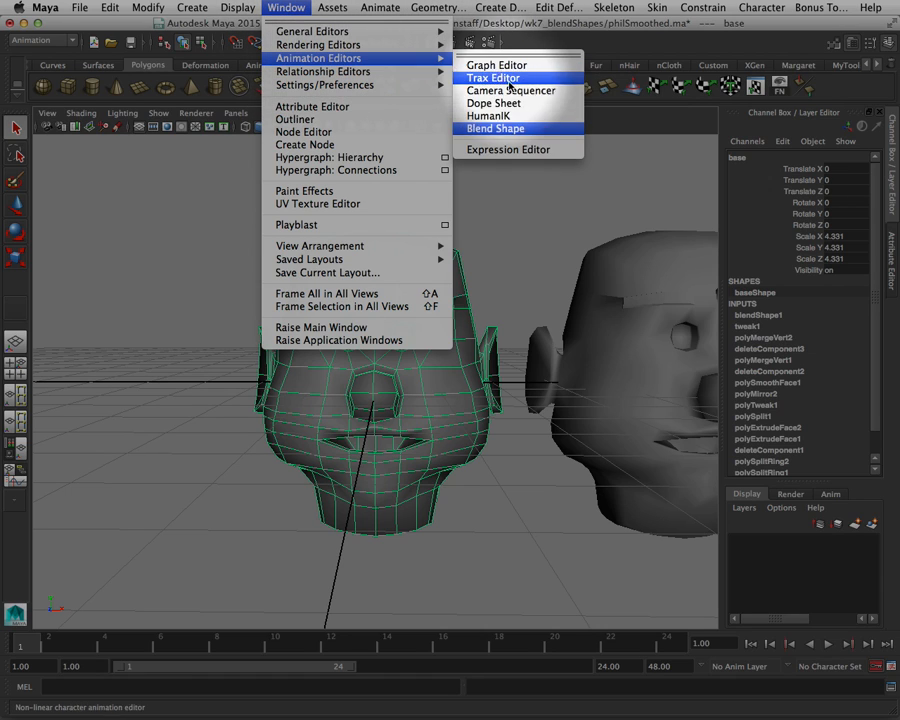
click(523, 131)
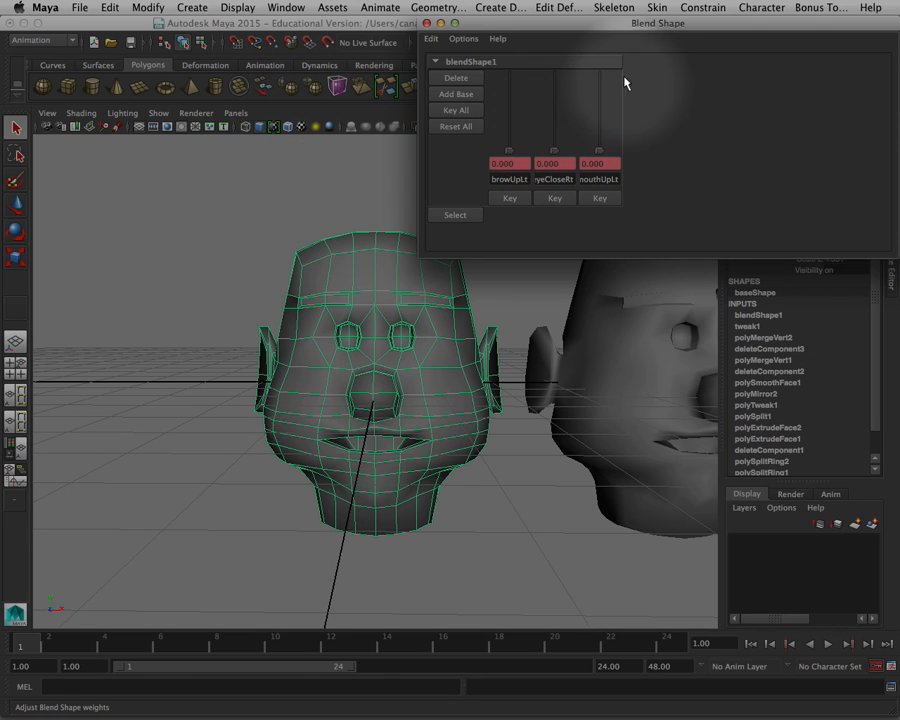
drag(567, 25, 641, 25)
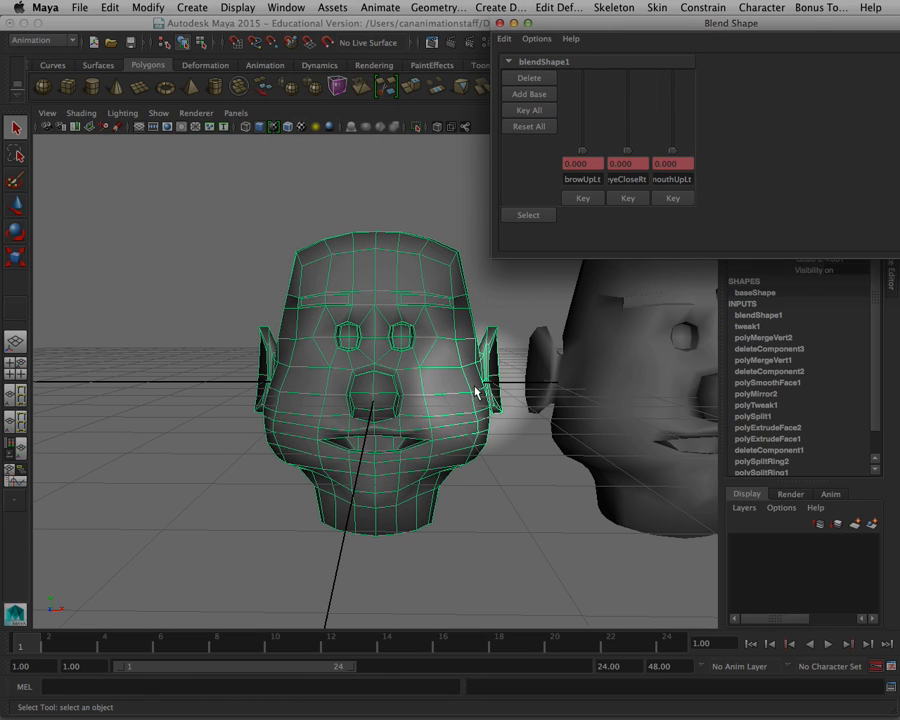
Step: Pose the base head on frame 1 with eyeCloseRt at 1, mouthUpLt at about 0.78 and browUpLt at about 0.587
scroll(500, 466, down, 10)
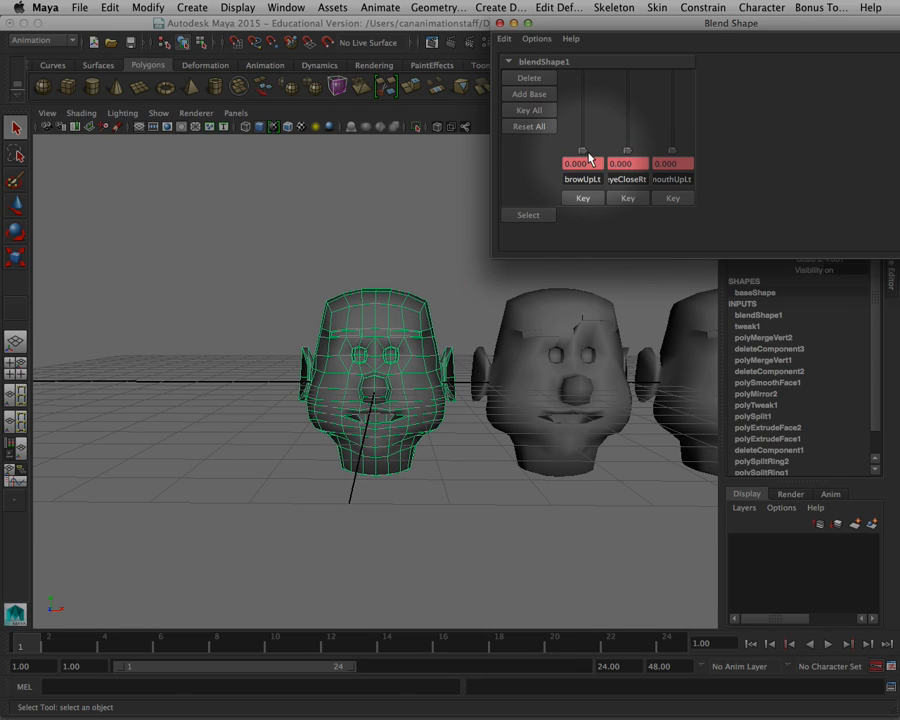
drag(584, 152, 583, 73)
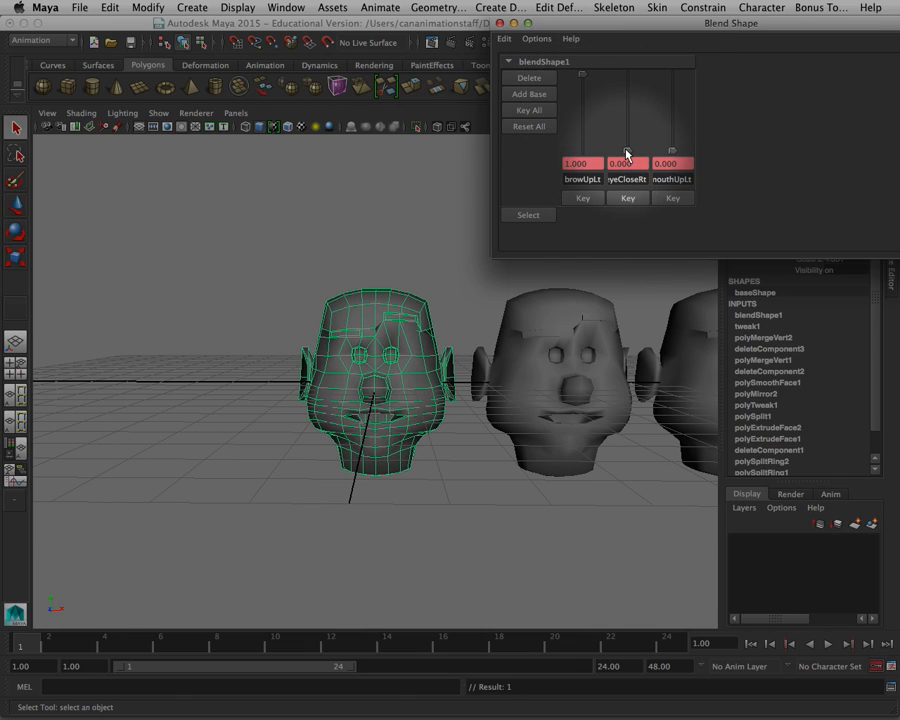
drag(627, 151, 629, 68)
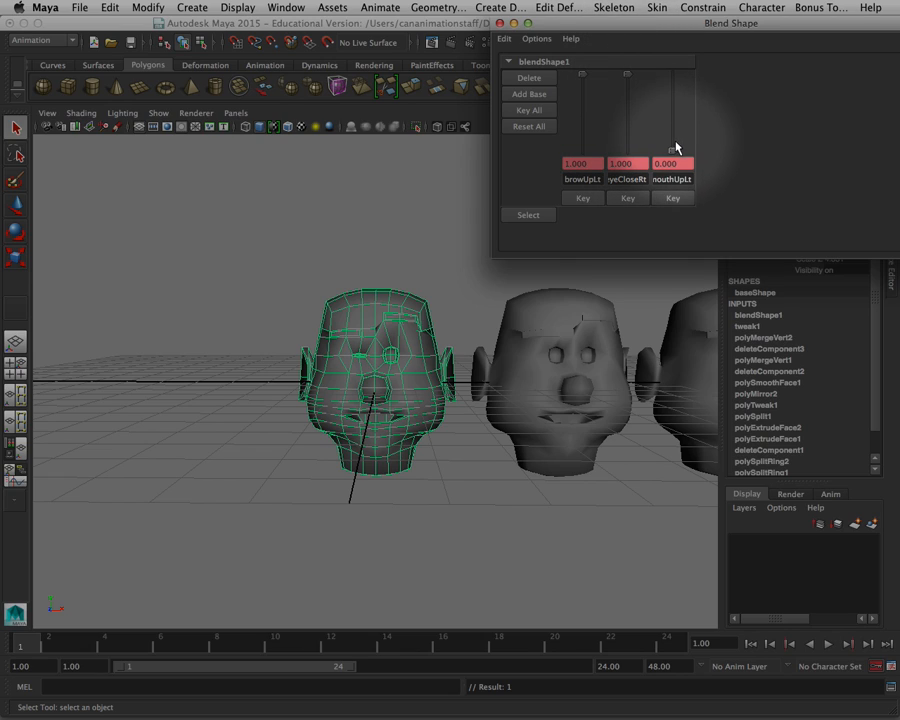
drag(675, 150, 668, 96)
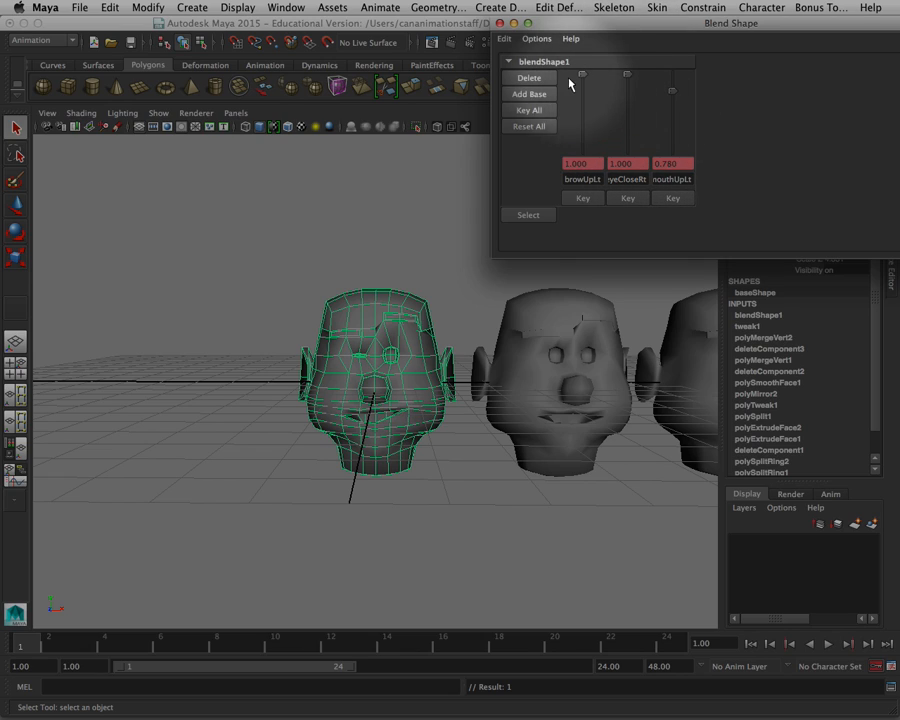
click(629, 82)
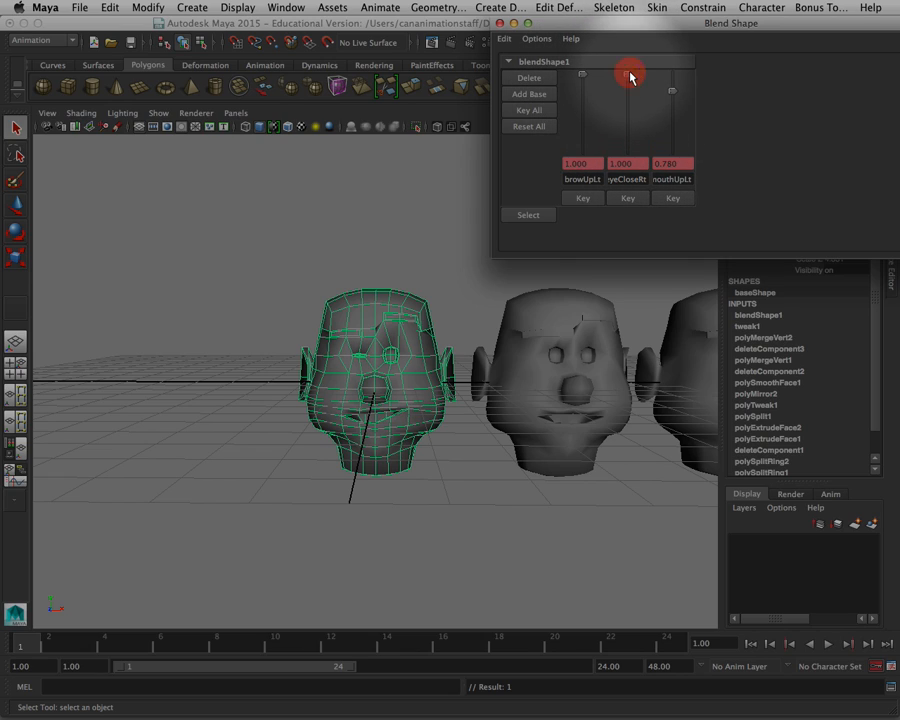
drag(581, 76, 582, 104)
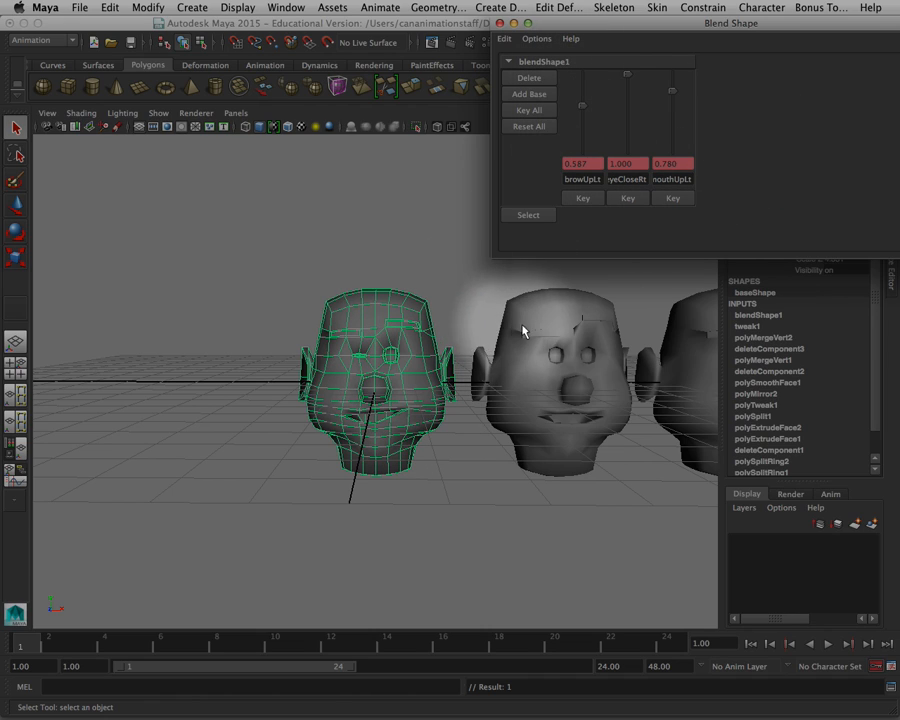
drag(643, 28, 565, 28)
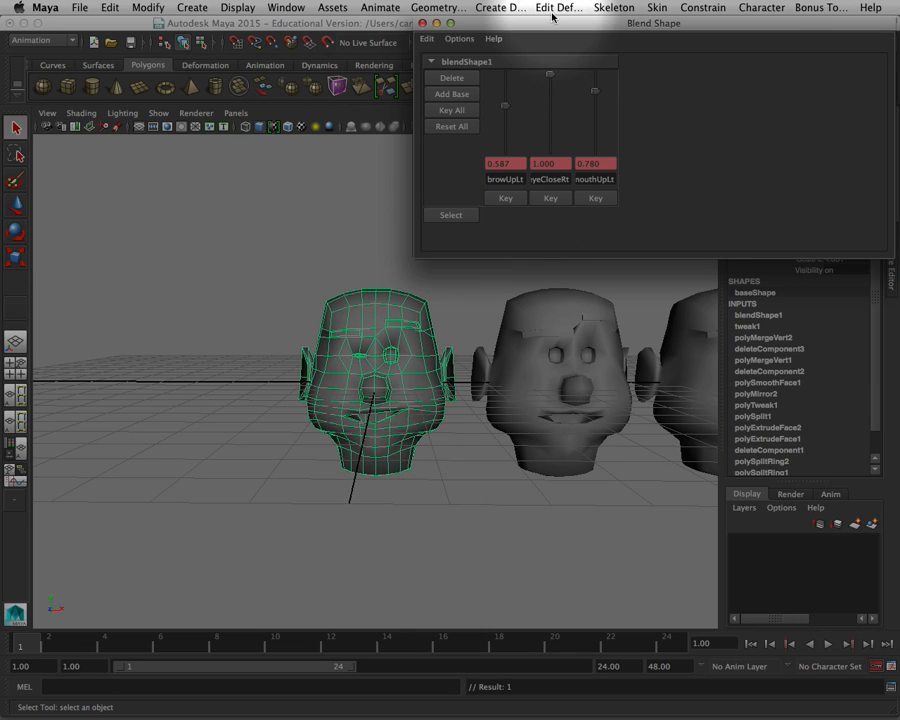
Step: Duplicate the posed base head and move the copy about 19.1 cm along X, beyond the last target head
click(552, 75)
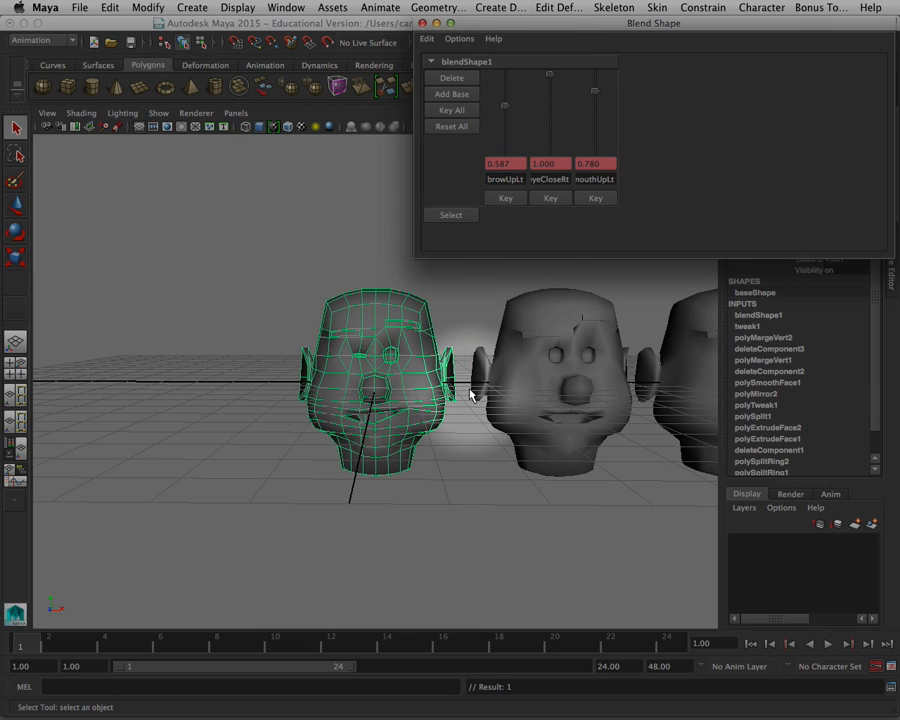
alt+middle_drag(470, 392, 257, 400)
scroll(257, 400, down, 3)
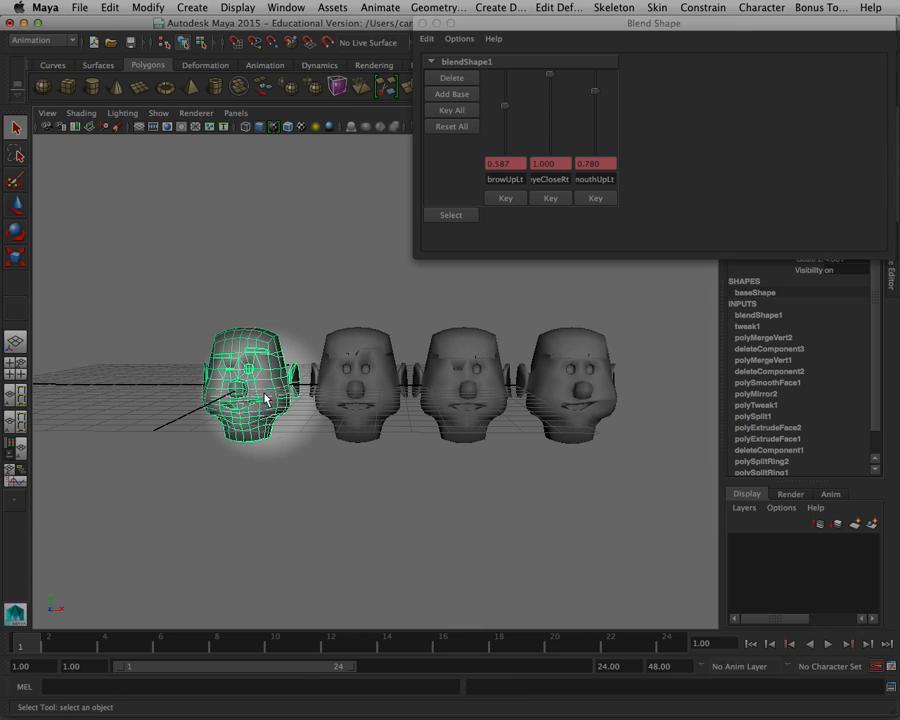
key(ctrl+d)
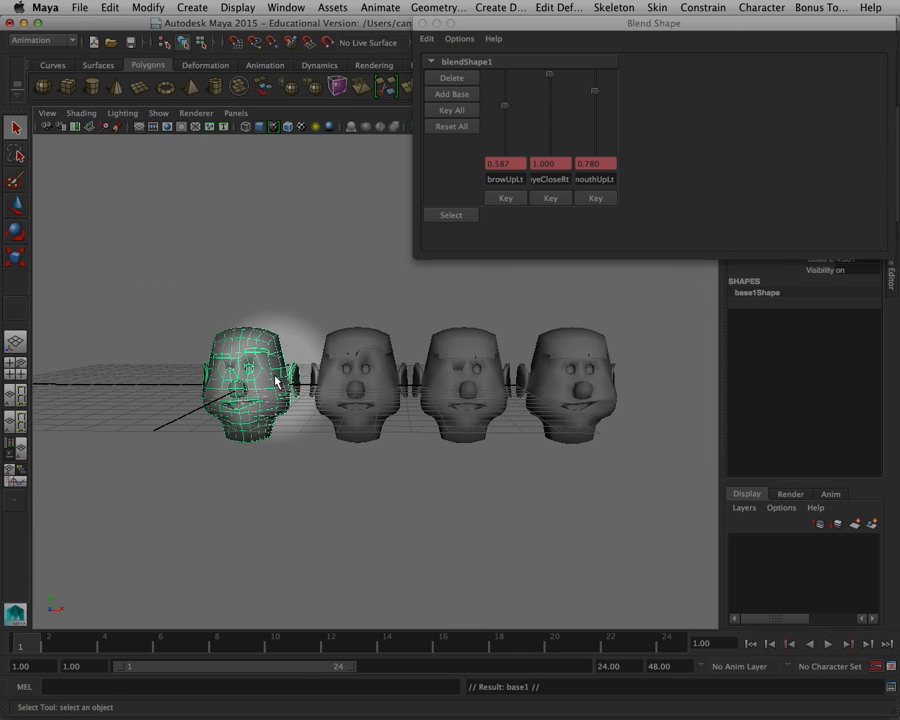
key(w)
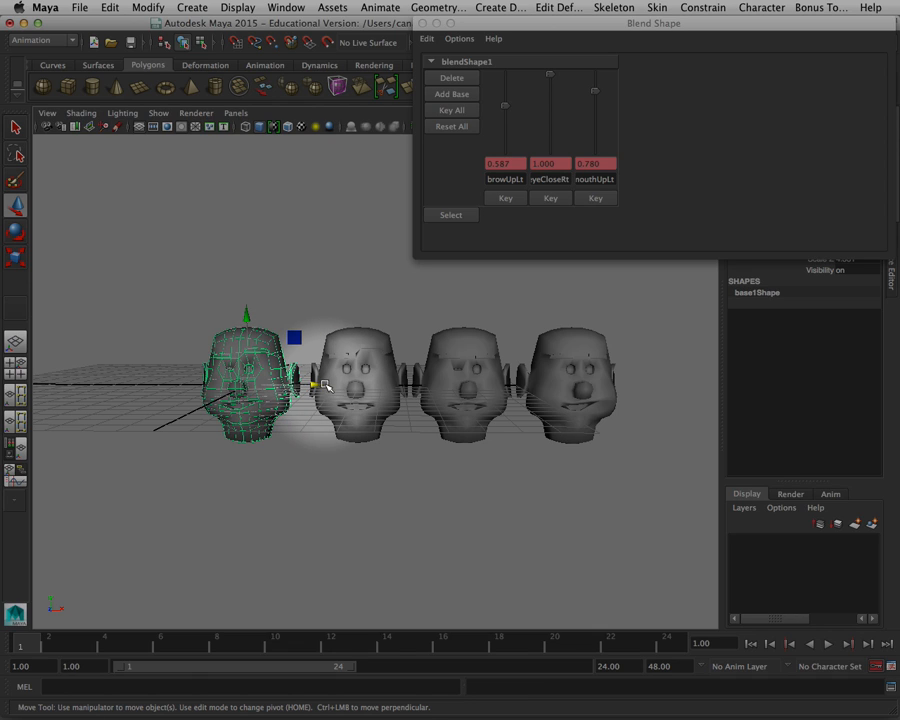
middle_drag(311, 381, 735, 407)
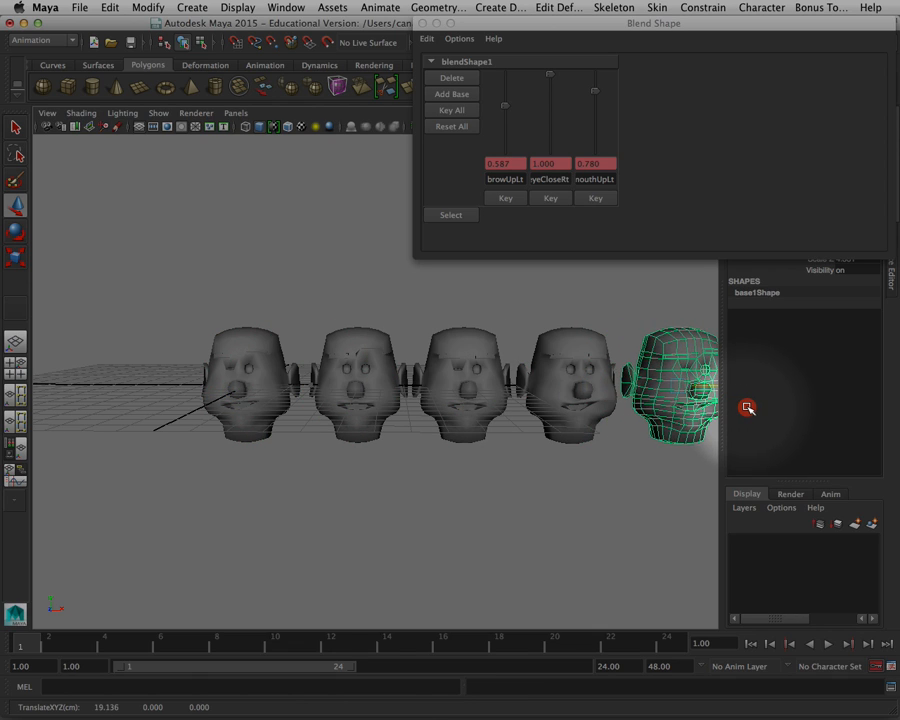
alt+middle_drag(657, 426, 525, 433)
scroll(528, 429, down, 5)
scroll(527, 429, up, 5)
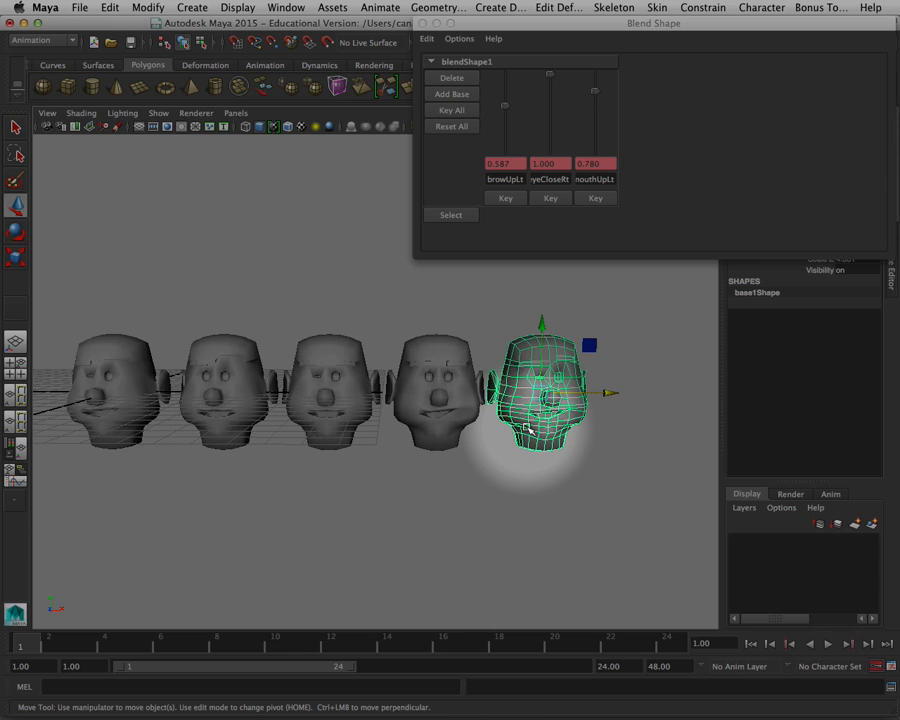
click(586, 488)
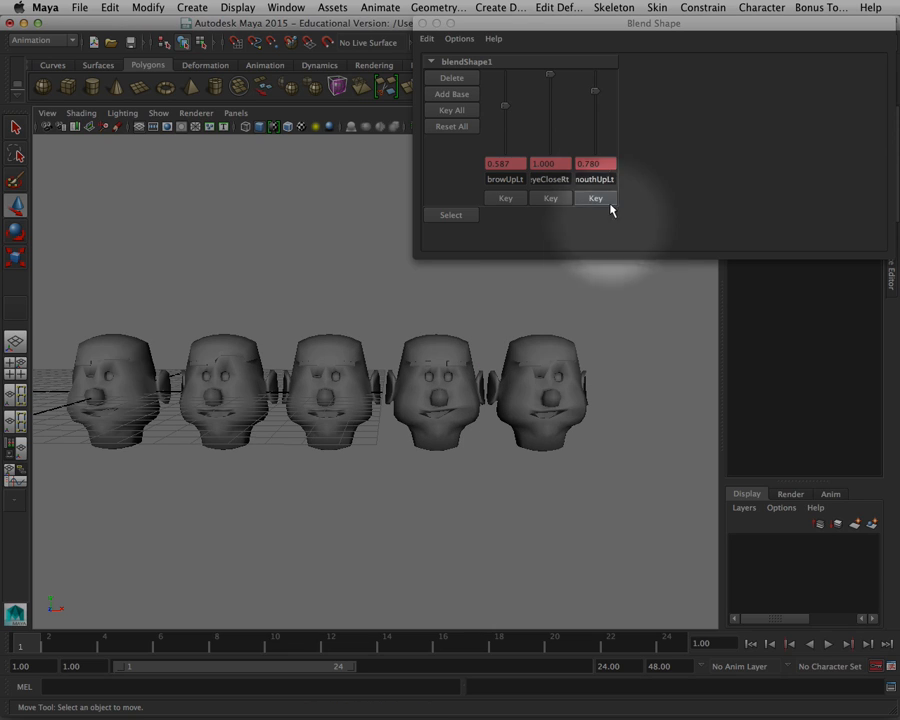
Step: Reset the browUpLt, eyeCloseRt and mouthUpLt weights to 0 on frame 1
drag(505, 116, 505, 145)
drag(555, 73, 551, 181)
drag(597, 92, 596, 176)
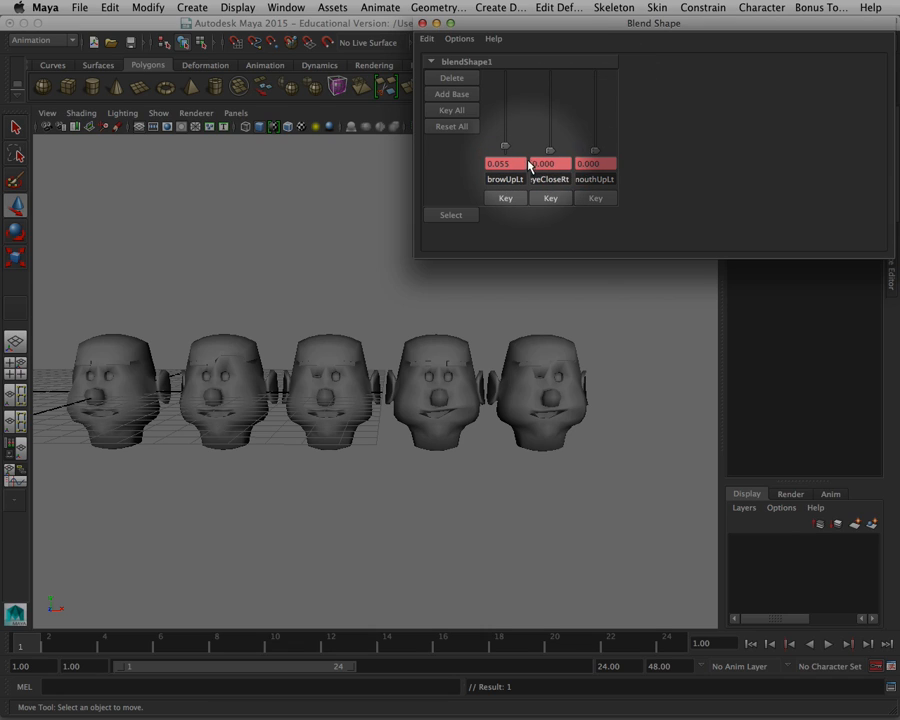
drag(505, 146, 506, 195)
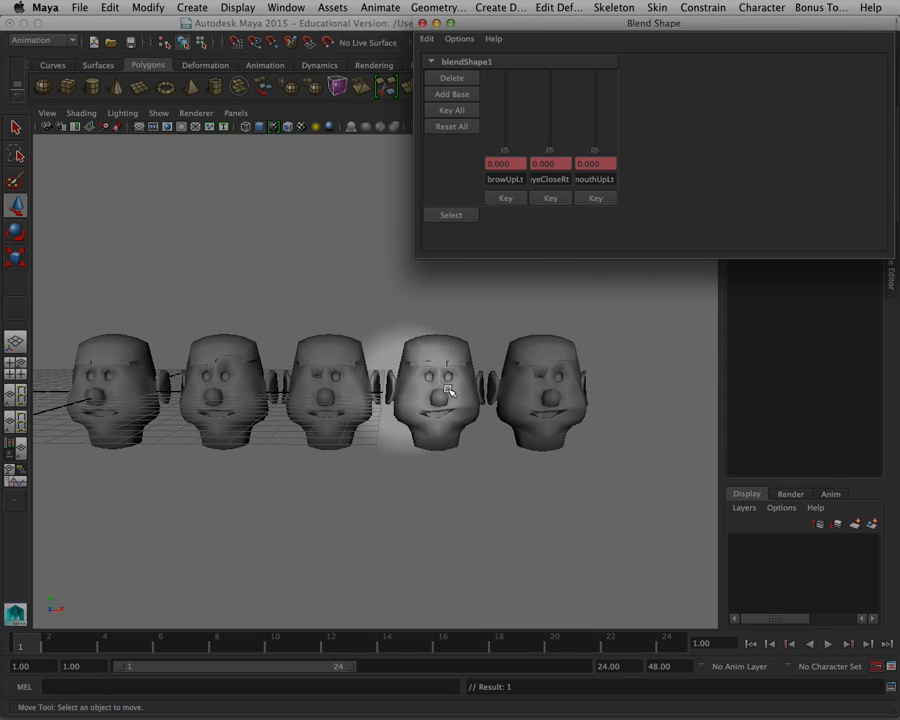
Step: Add the duplicated head as a new target to the base head's existing blend shape
click(553, 354)
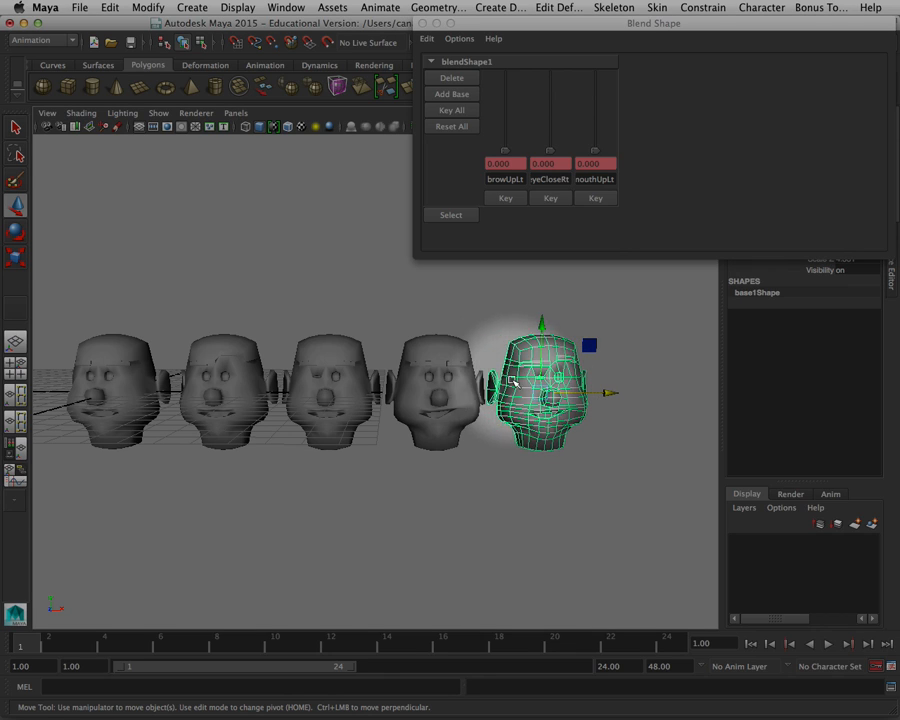
shift+click(119, 349)
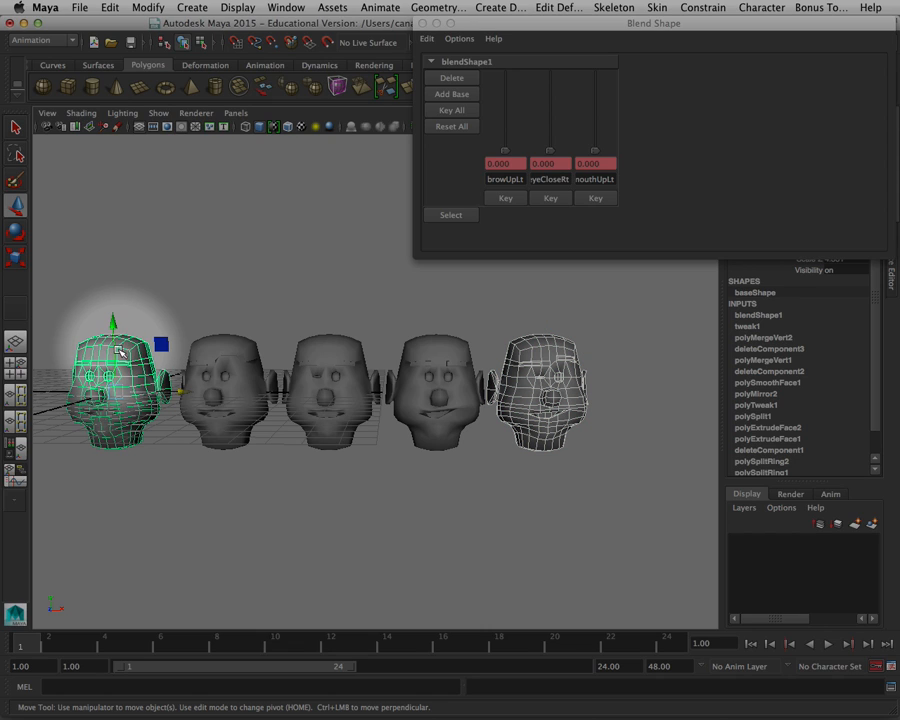
click(561, 7)
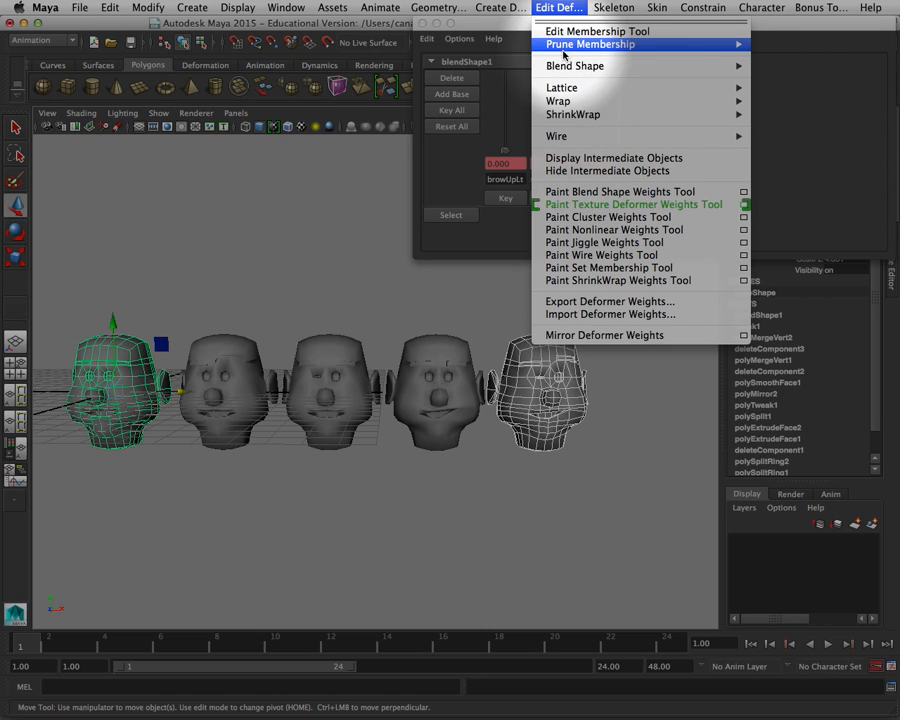
mouse_move(566, 67)
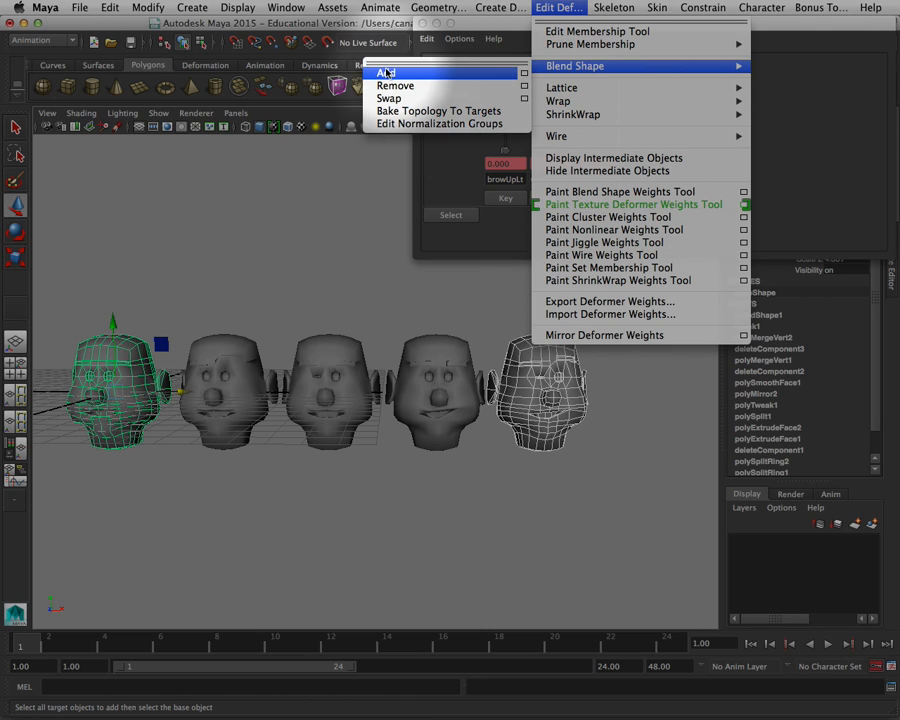
click(386, 76)
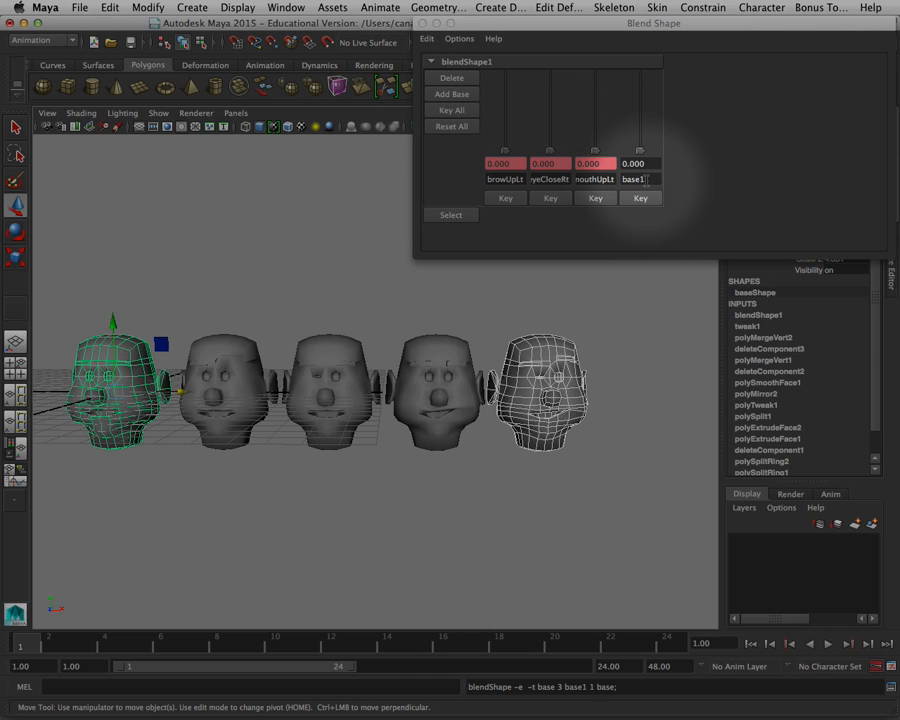
Step: Rename the new base1 blend shape target to heyThere
drag(727, 18, 474, 31)
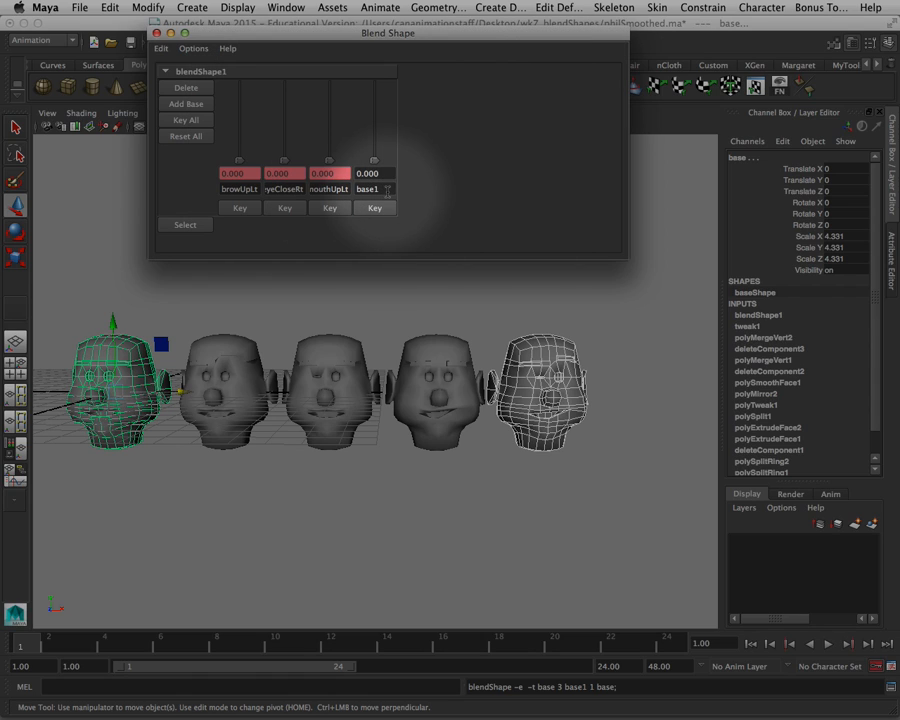
double_click(387, 190)
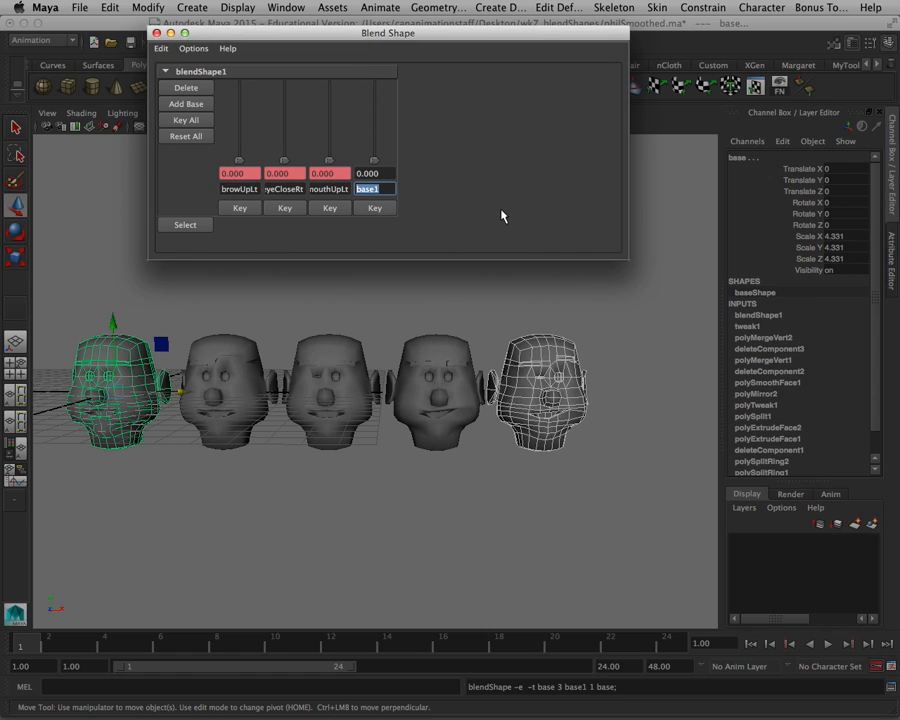
text(heyThere)
key(Return)
click(292, 292)
Step: Test the heyThere target on the base head between 0 and 1 with the other weights at 0, ending at 1
click(150, 340)
alt+middle_drag(80, 352, 362, 386)
scroll(368, 396, up, 10)
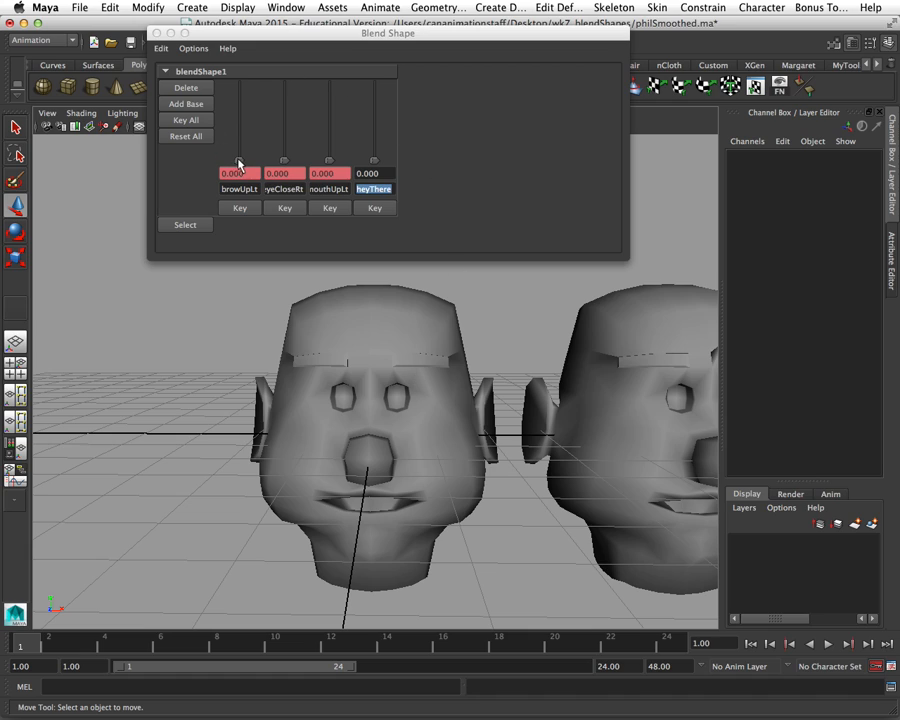
drag(239, 160, 253, 196)
drag(284, 160, 293, 200)
drag(330, 162, 335, 187)
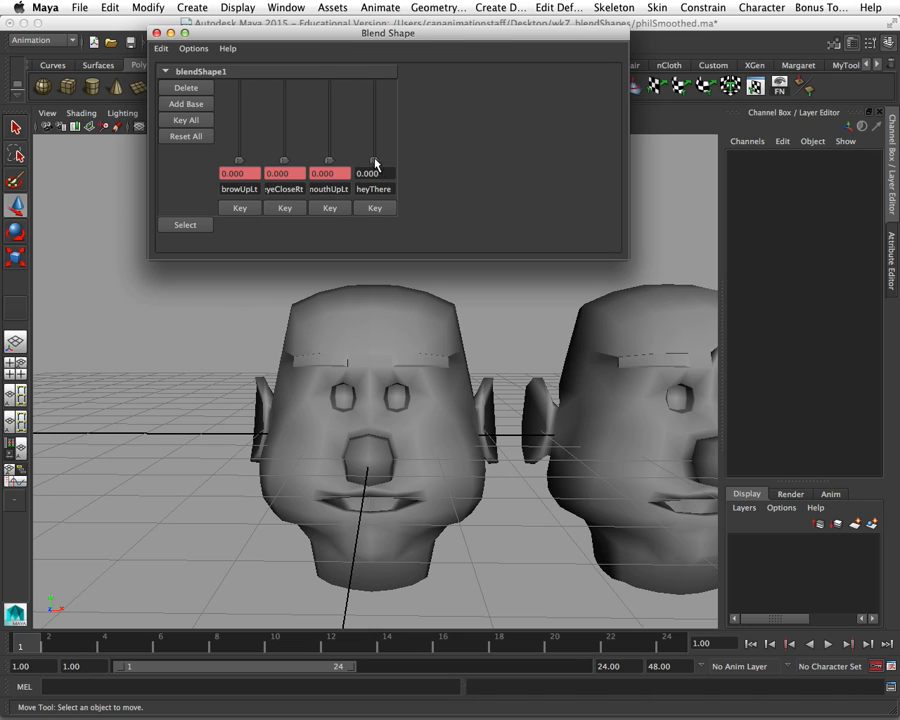
drag(375, 161, 377, 61)
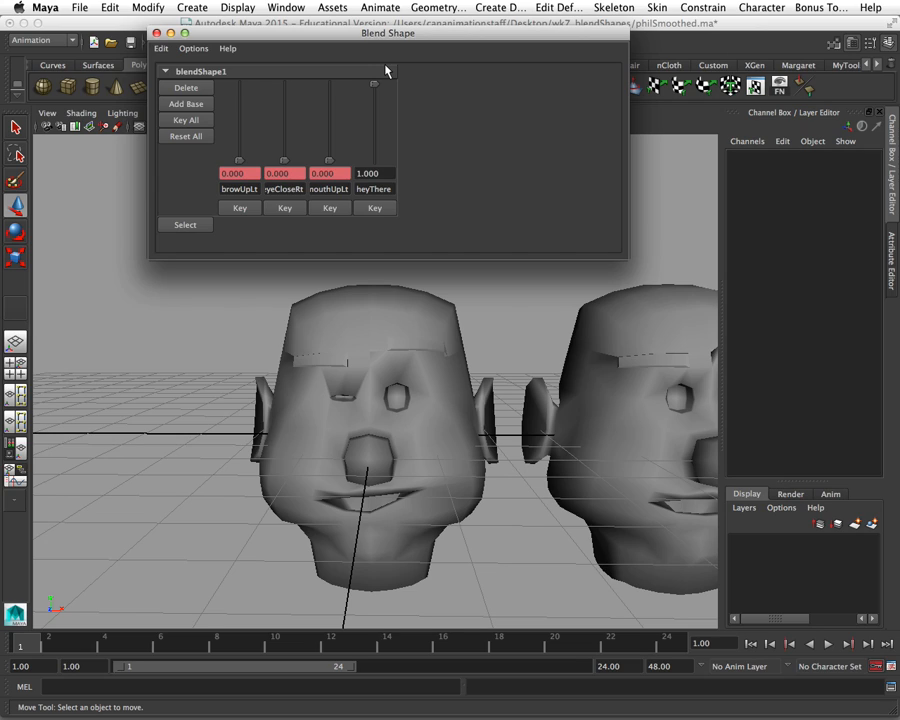
drag(374, 85, 374, 160)
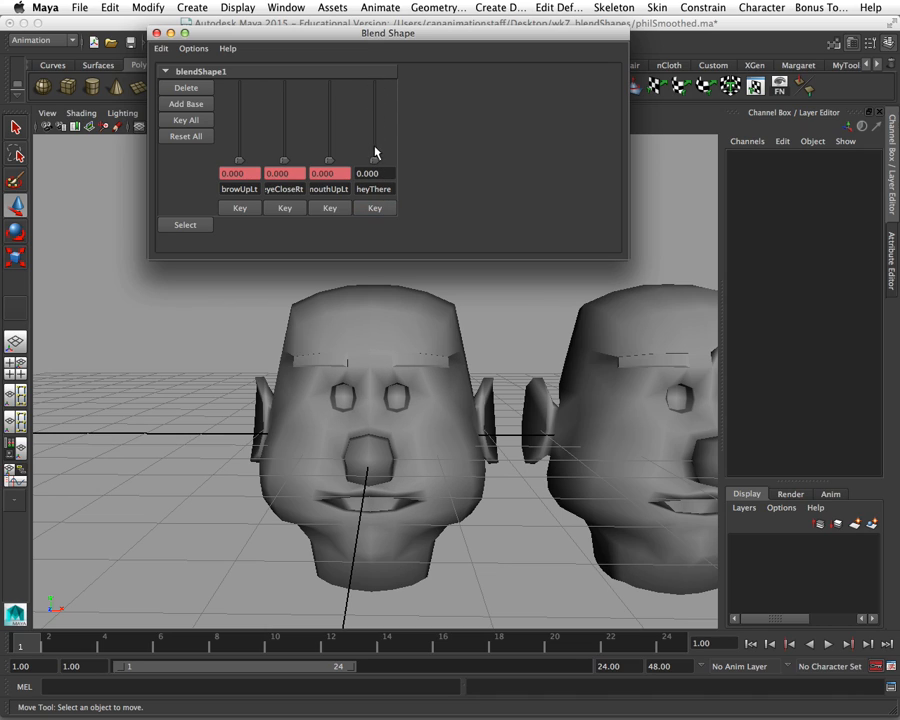
drag(374, 162, 374, 74)
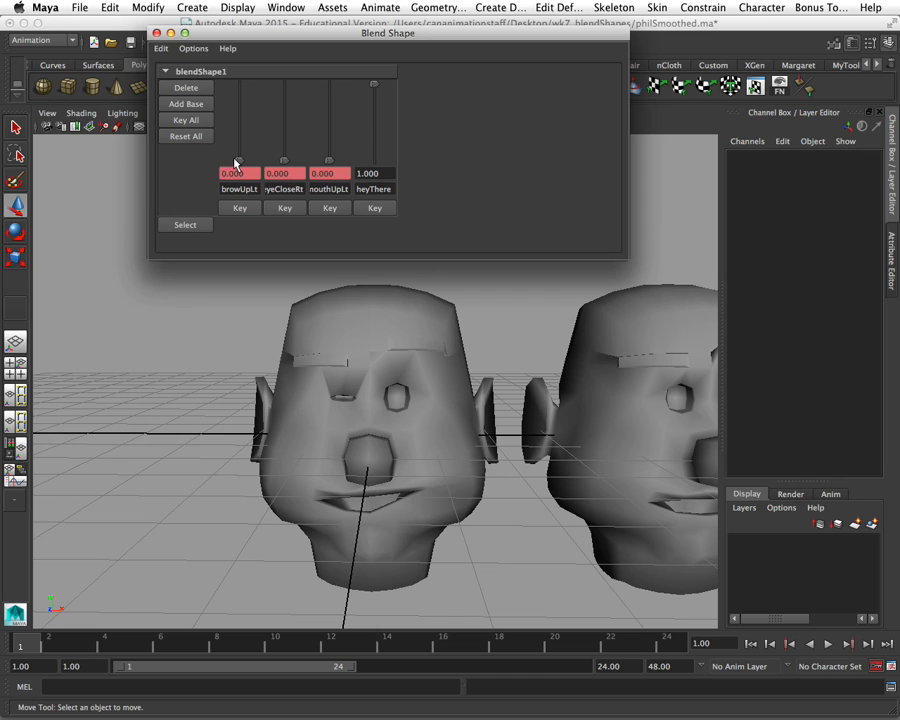
Step: Raise browUpLt, eyeCloseRt and mouthUpLt to 1 on top of heyThere to test the combined deformation
drag(240, 161, 247, 25)
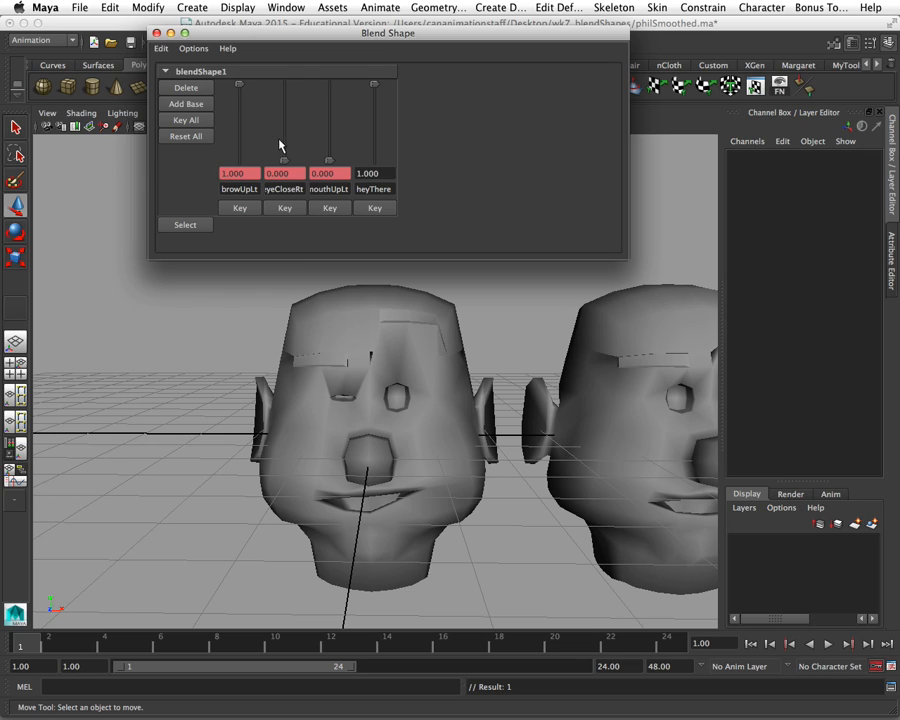
drag(285, 162, 290, 80)
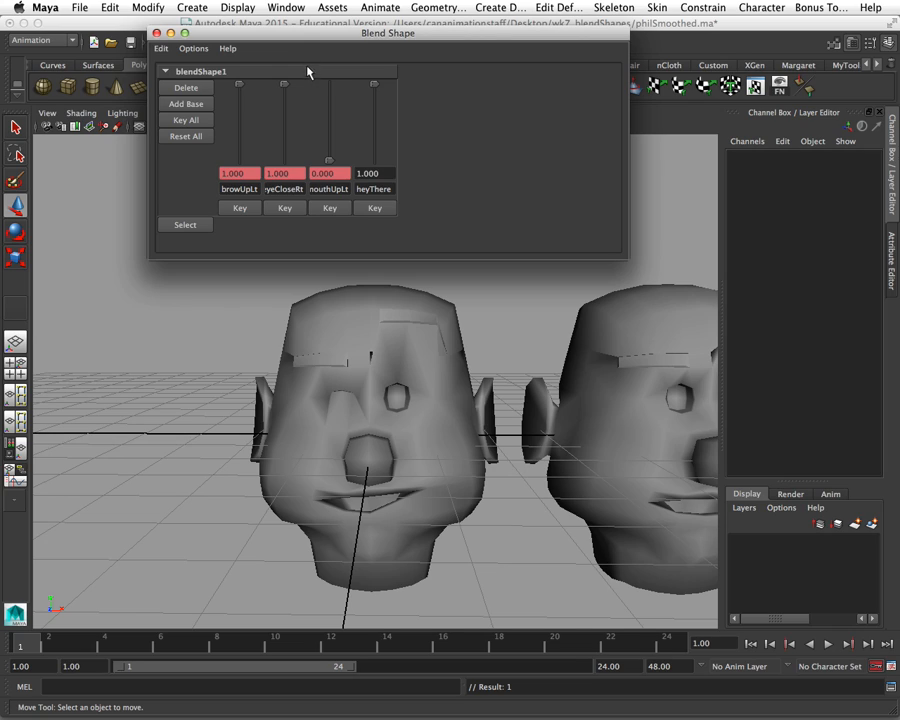
drag(329, 162, 336, 70)
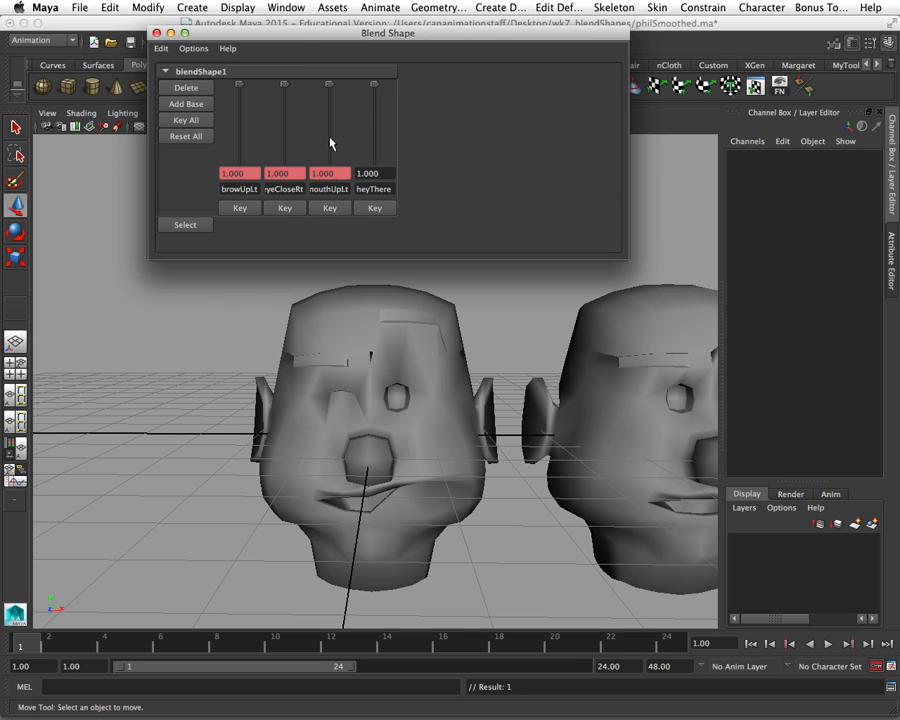
Step: Return the mouthUpLt, eyeCloseRt, browUpLt and heyThere weights to 0
drag(330, 85, 330, 160)
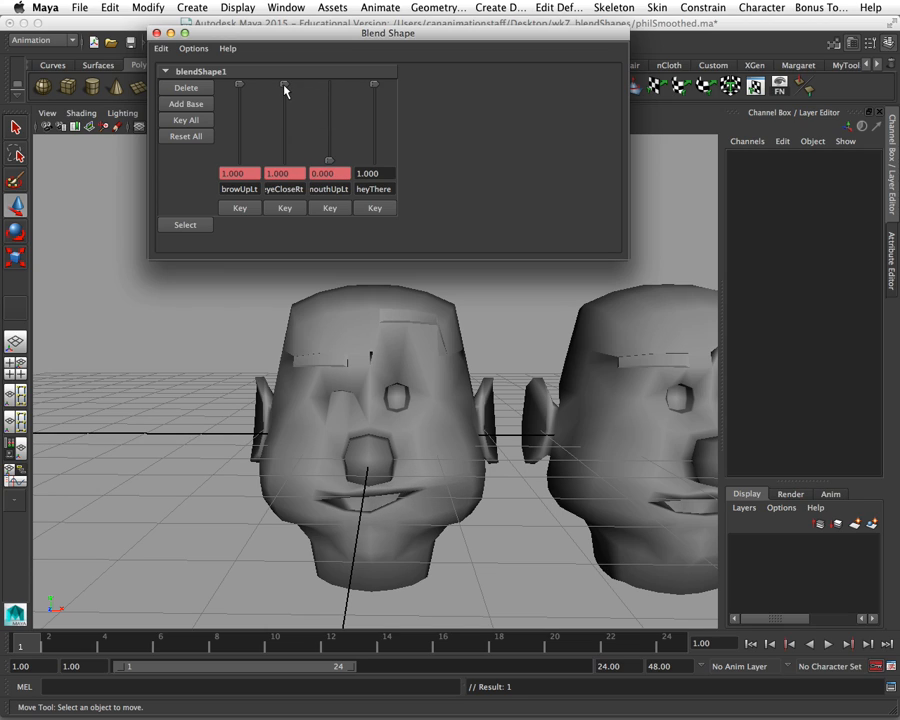
drag(285, 88, 285, 162)
drag(239, 86, 238, 180)
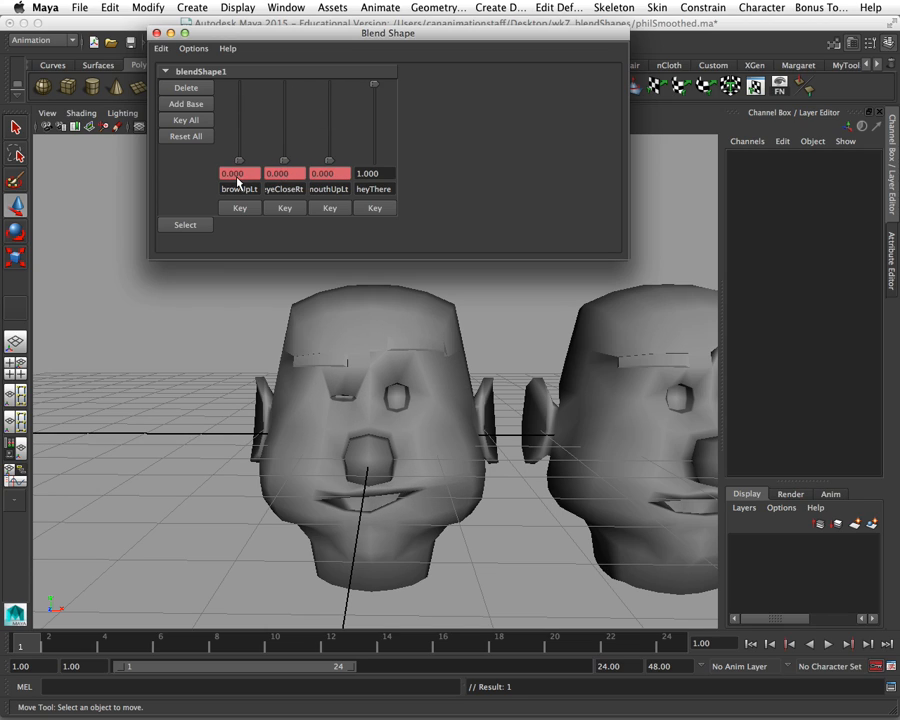
drag(374, 85, 376, 160)
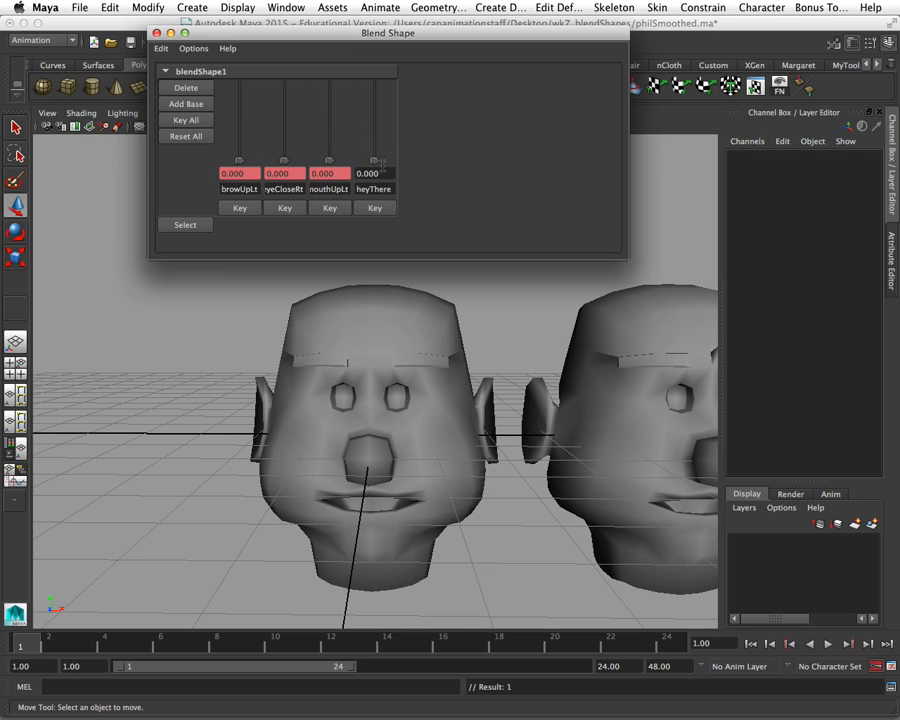
Step: Pose the base head with browUpLt and eyeCloseRt both at 1
click(395, 334)
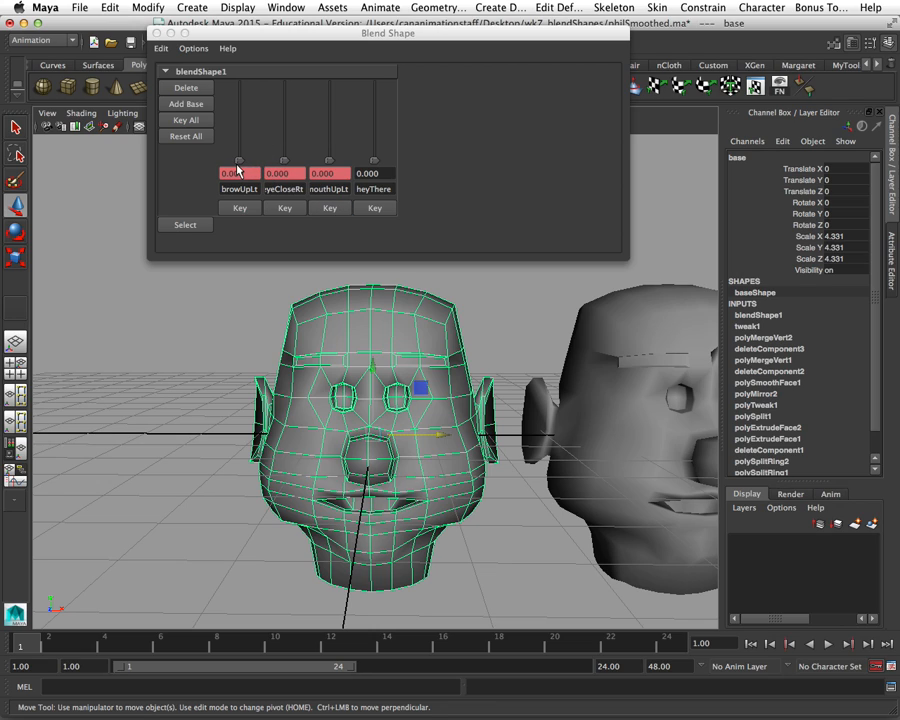
drag(240, 162, 239, 84)
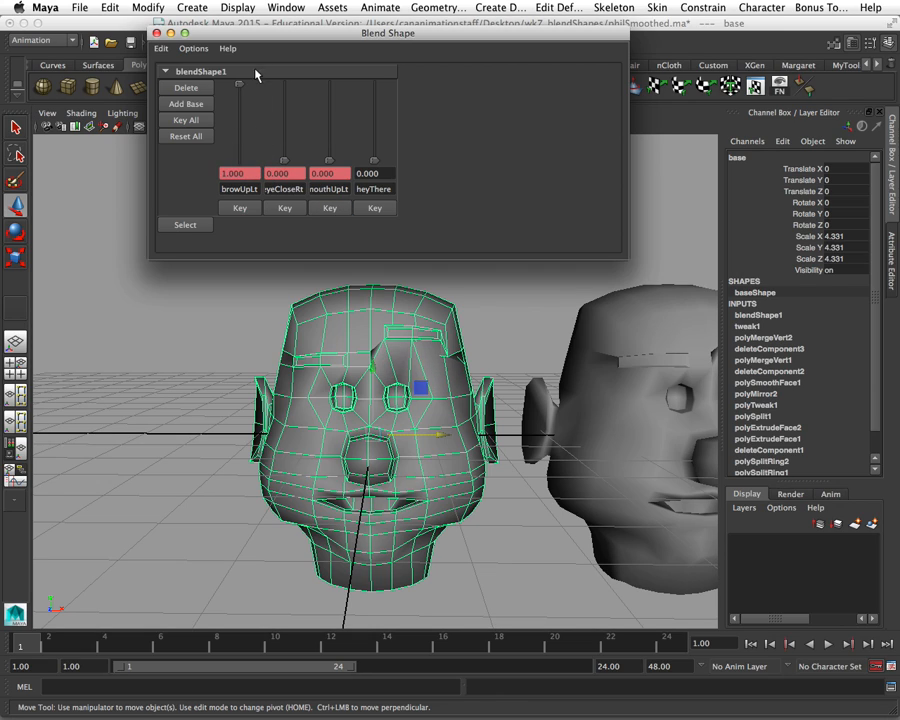
drag(286, 161, 286, 84)
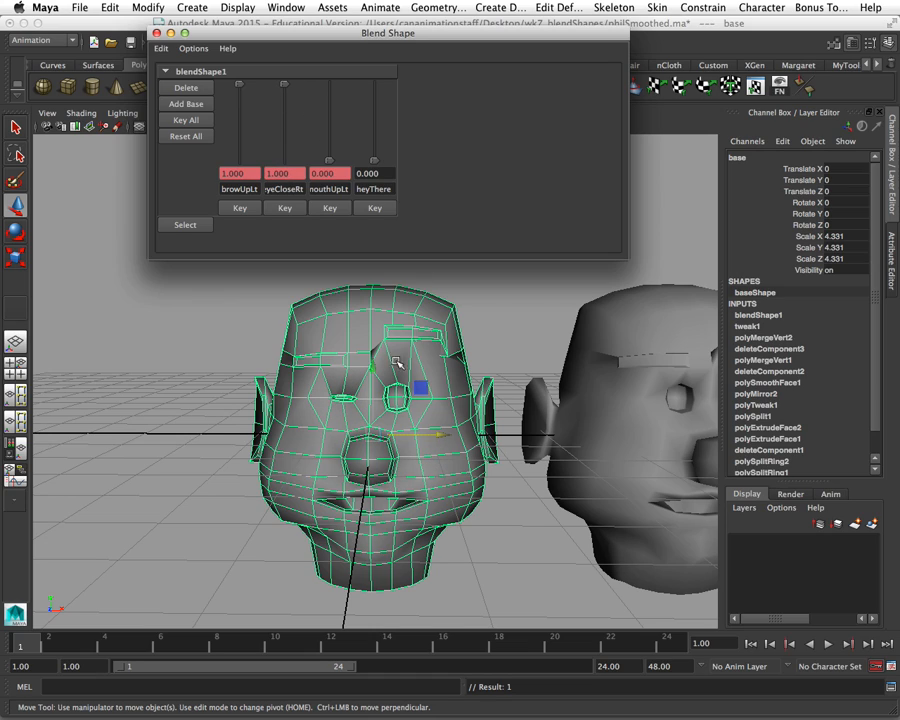
Step: Duplicate the posed base head and move the copy about 24.1 cm along X to the end of the row of heads
scroll(470, 276, down, 2)
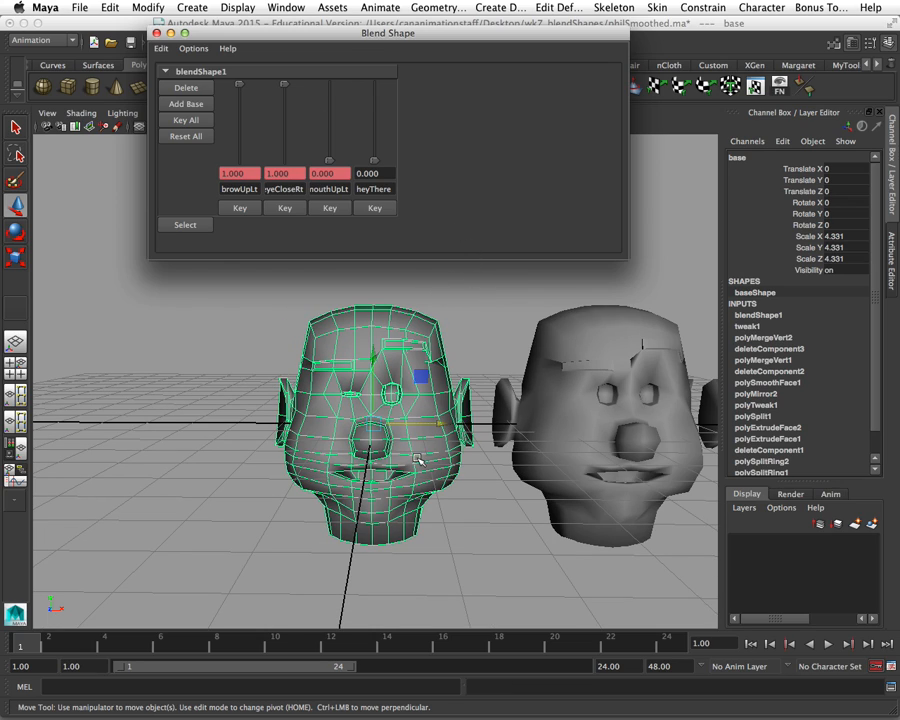
click(411, 340)
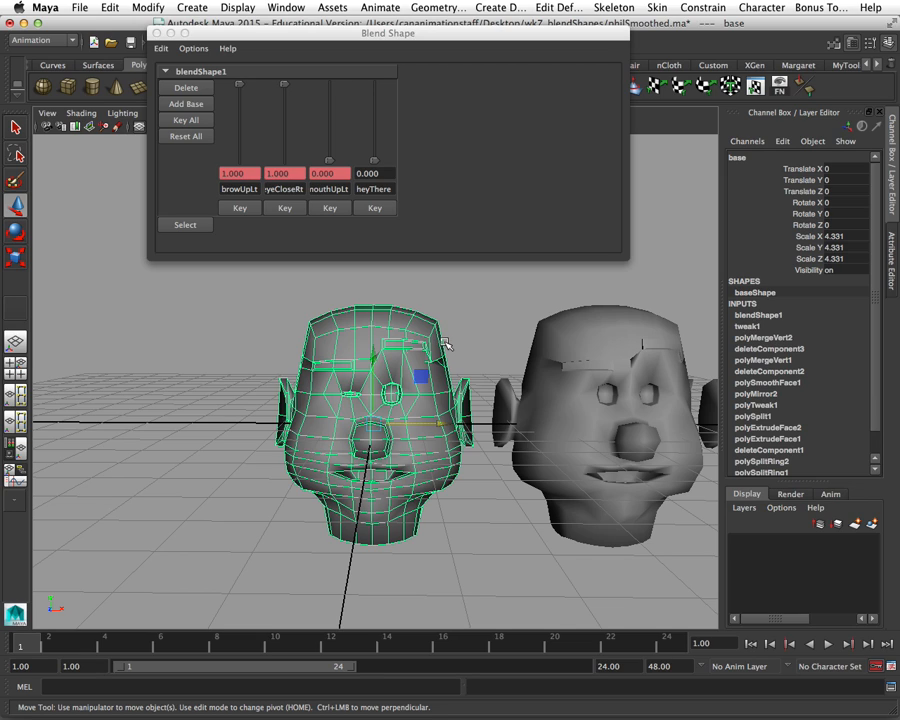
key(ctrl+d)
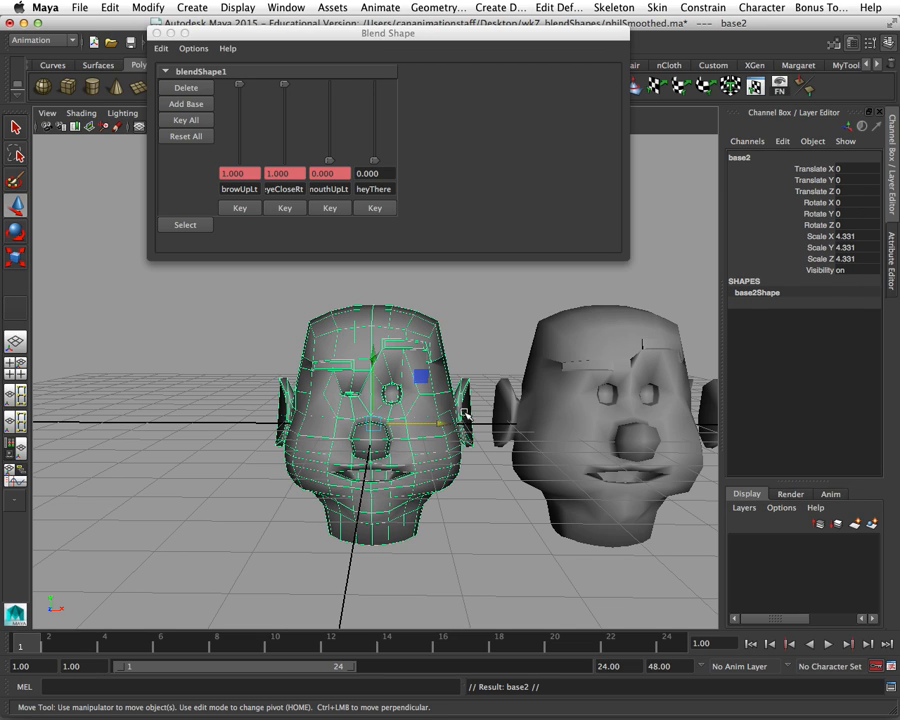
scroll(446, 342, down, 3)
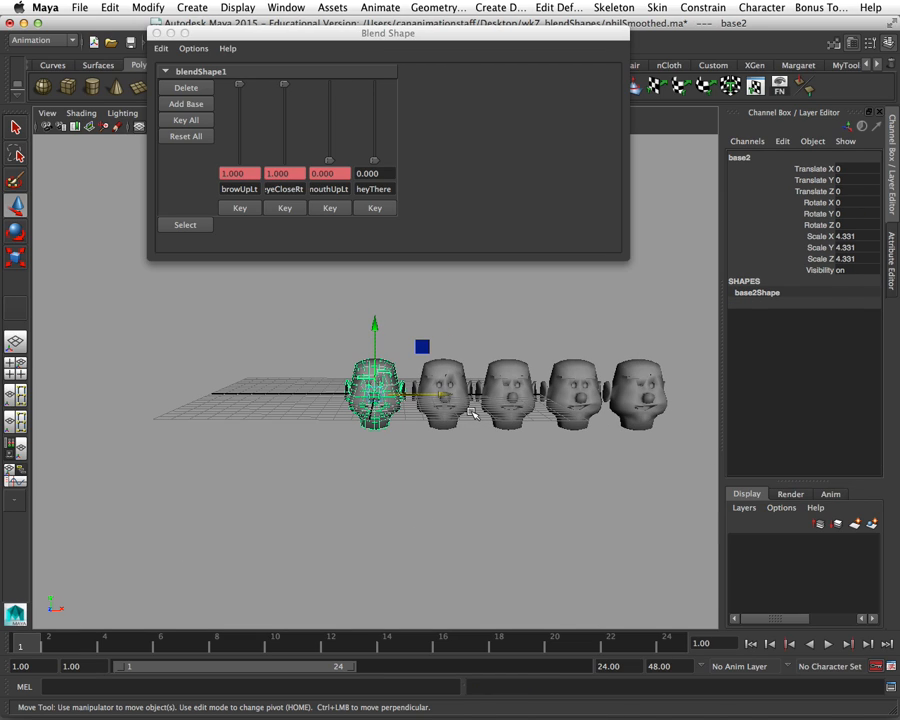
alt+middle_drag(466, 410, 292, 408)
drag(268, 388, 598, 400)
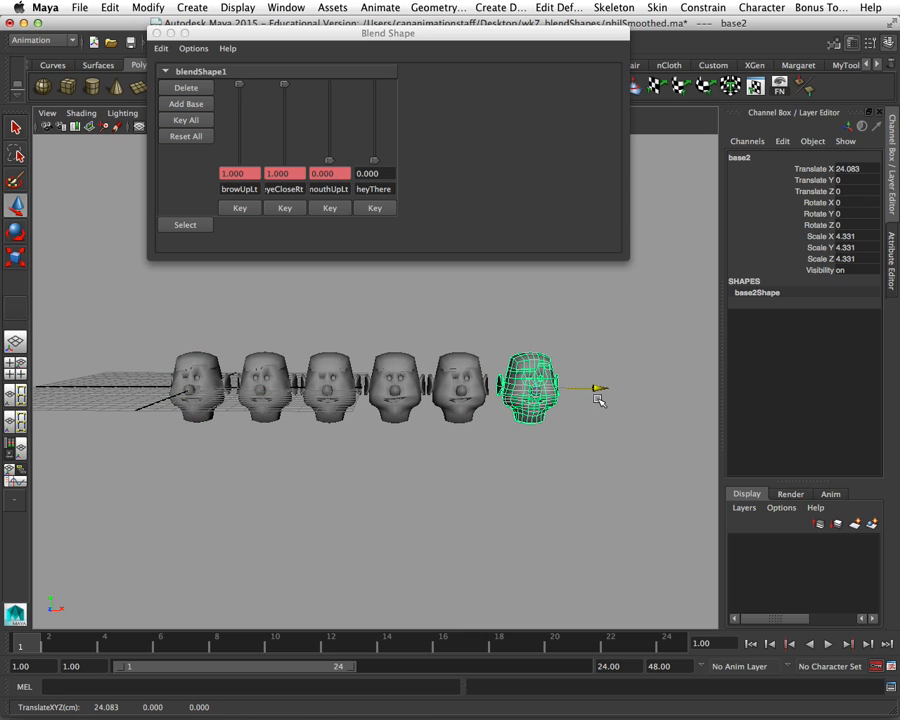
Step: Add the new duplicate head at the end of the row as a blend shape target on the base head
click(589, 462)
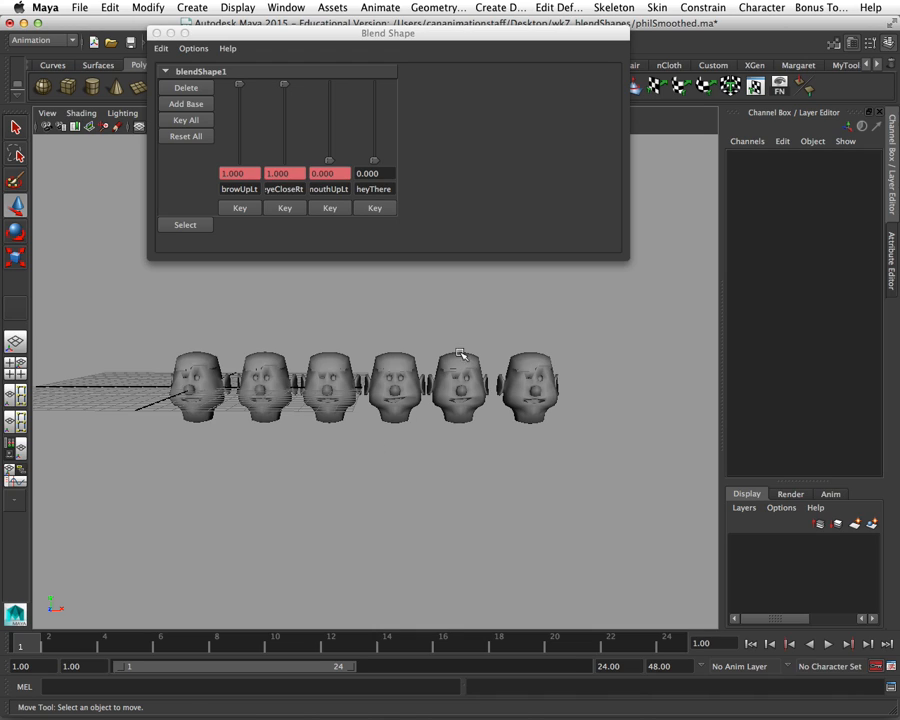
click(533, 362)
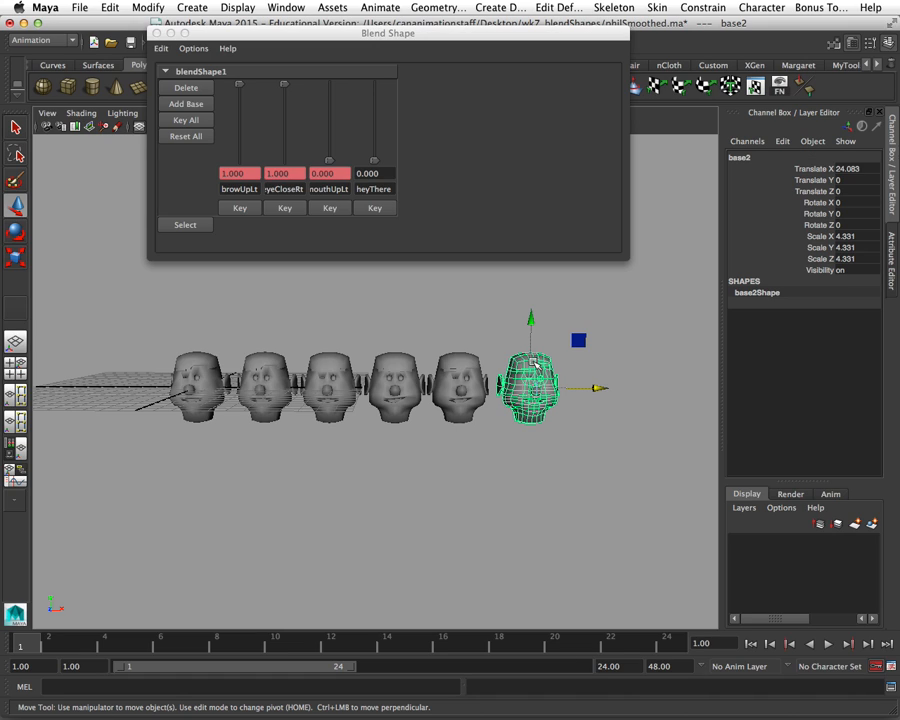
click(203, 358)
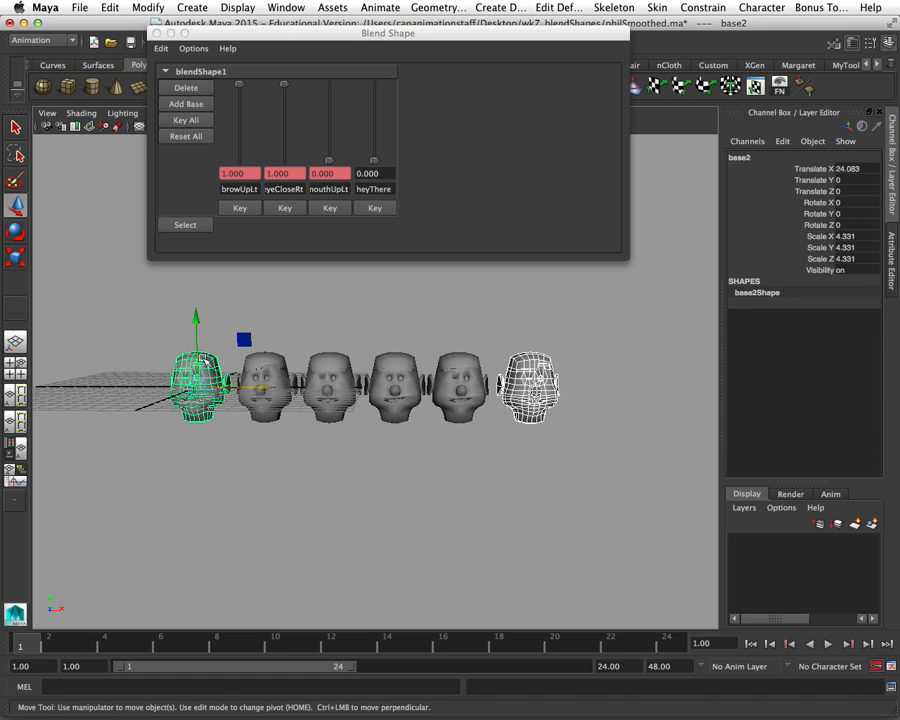
click(560, 8)
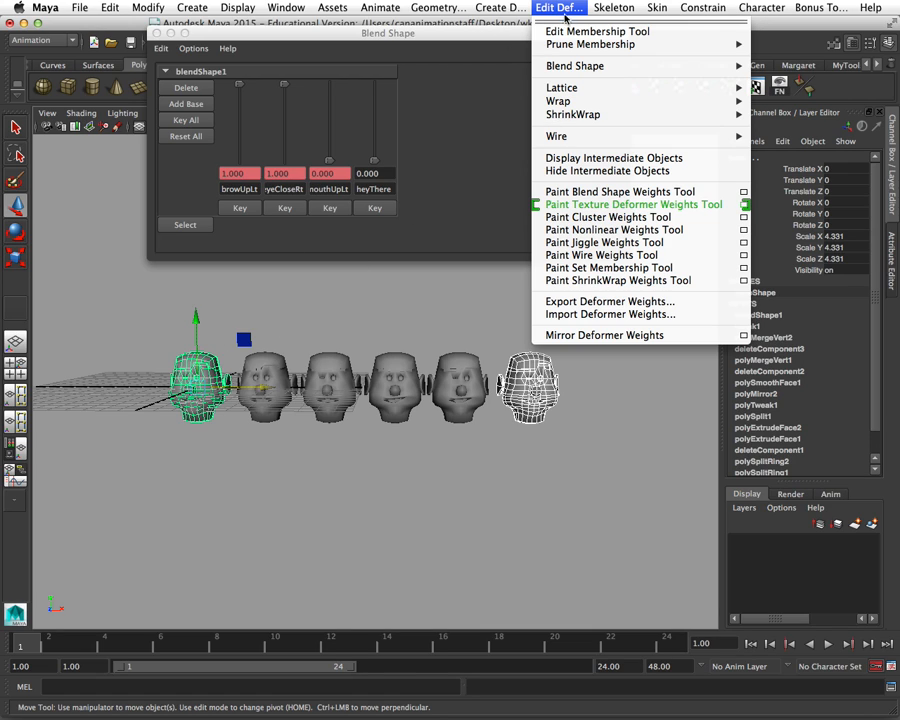
mouse_move(580, 69)
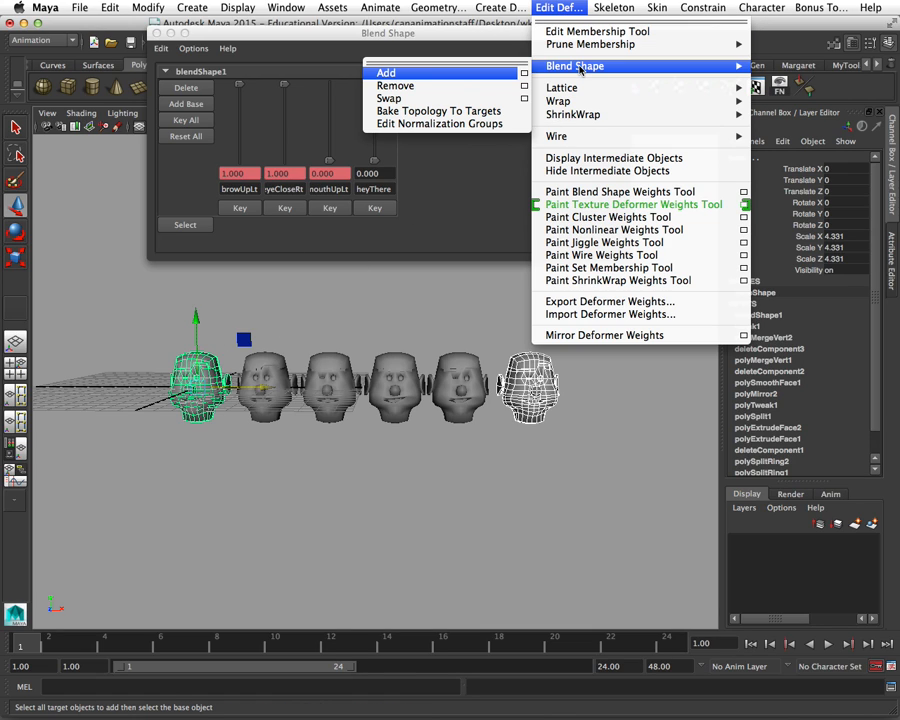
click(478, 74)
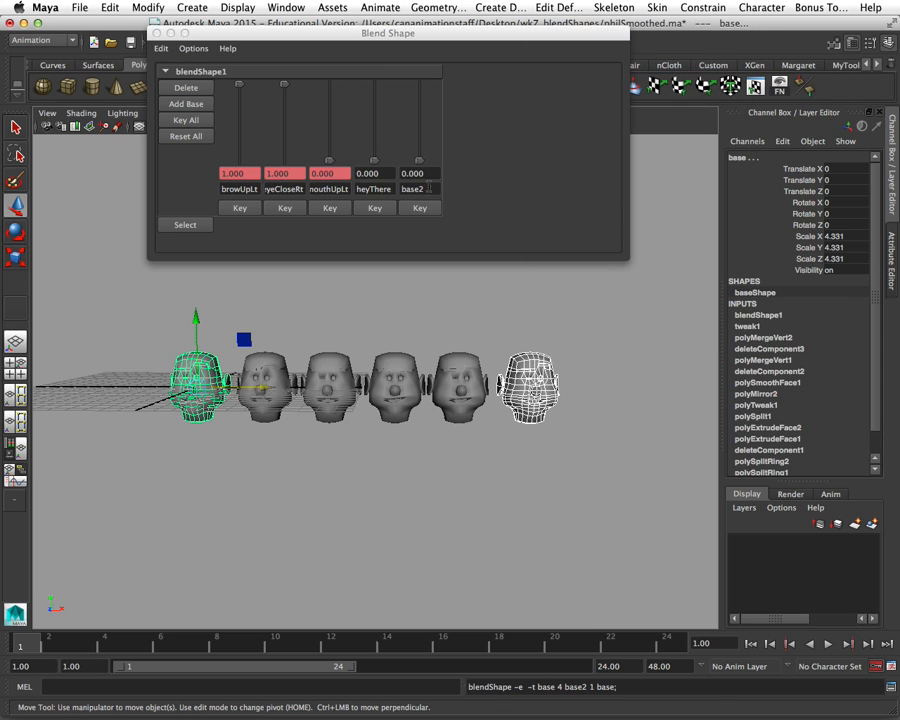
Step: Rename the newly added base2 blend shape target to lidBrow
double_click(419, 189)
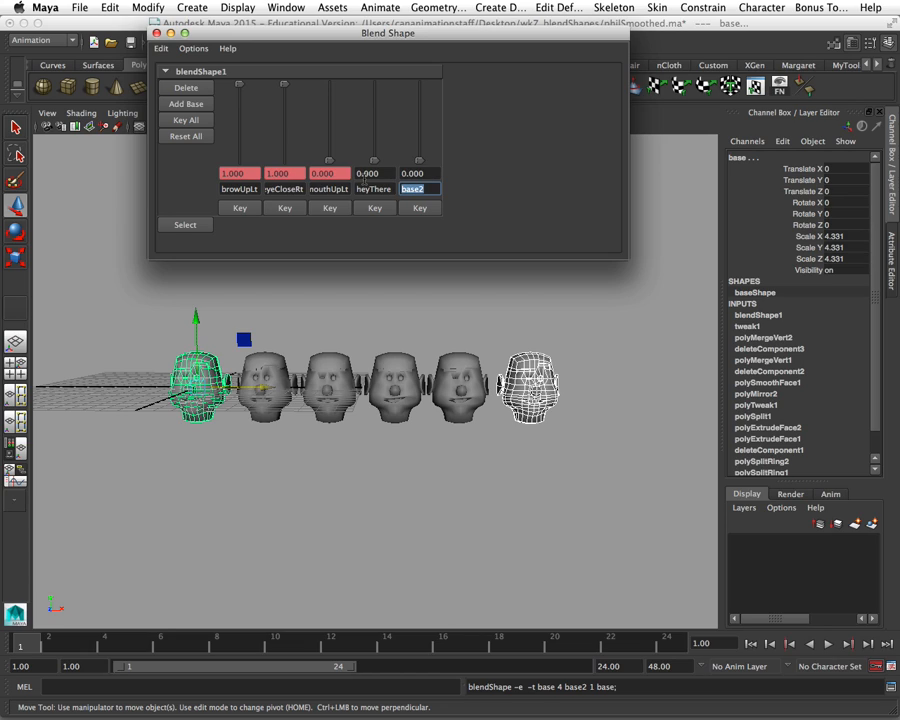
text(lidBrow)
key(Return)
Step: Frame the base head and return its eyeCloseRt and browUpLt weights to 0
click(205, 378)
key(f)
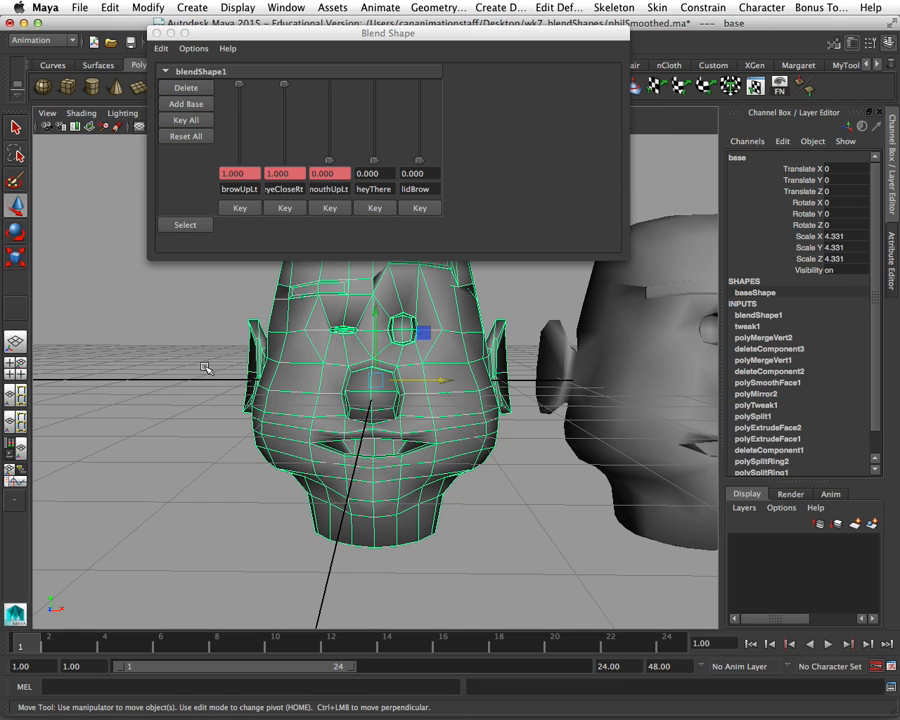
scroll(303, 357, down, 4)
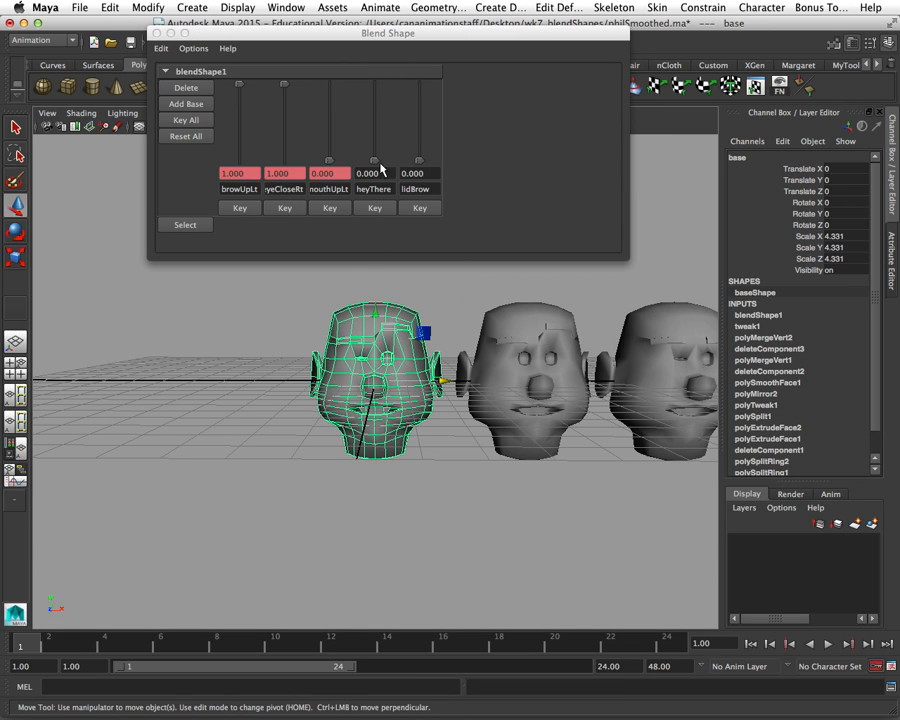
drag(419, 160, 422, 187)
drag(284, 88, 254, 250)
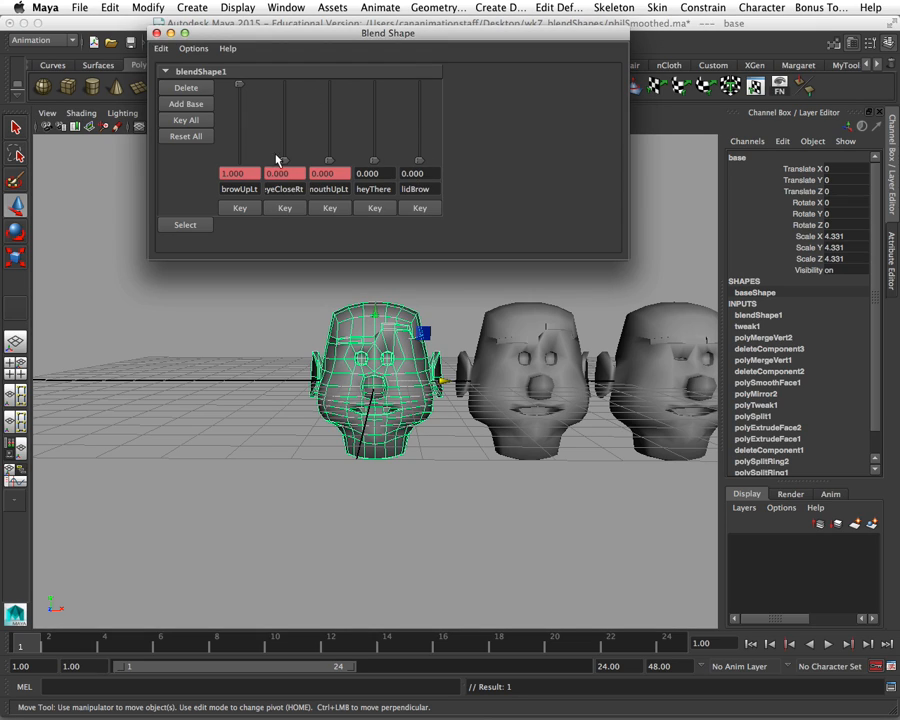
drag(240, 86, 239, 232)
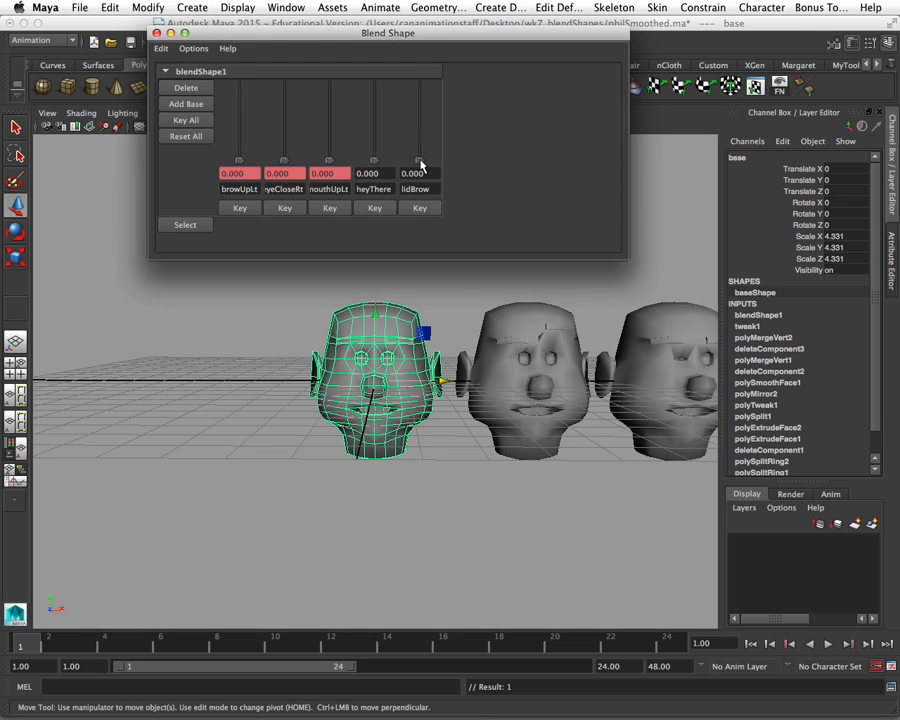
Step: Test lidBrow on the base head at a weight of 1, return it to 0 and close the Blend Shape editor
drag(419, 161, 424, 80)
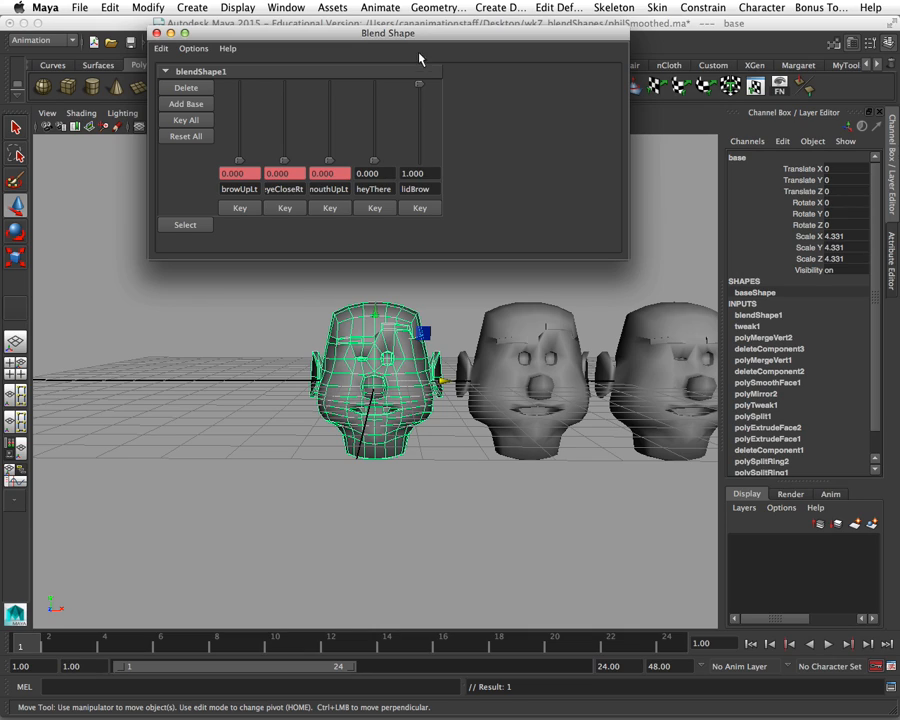
scroll(485, 366, down, 6)
scroll(481, 366, down, 2)
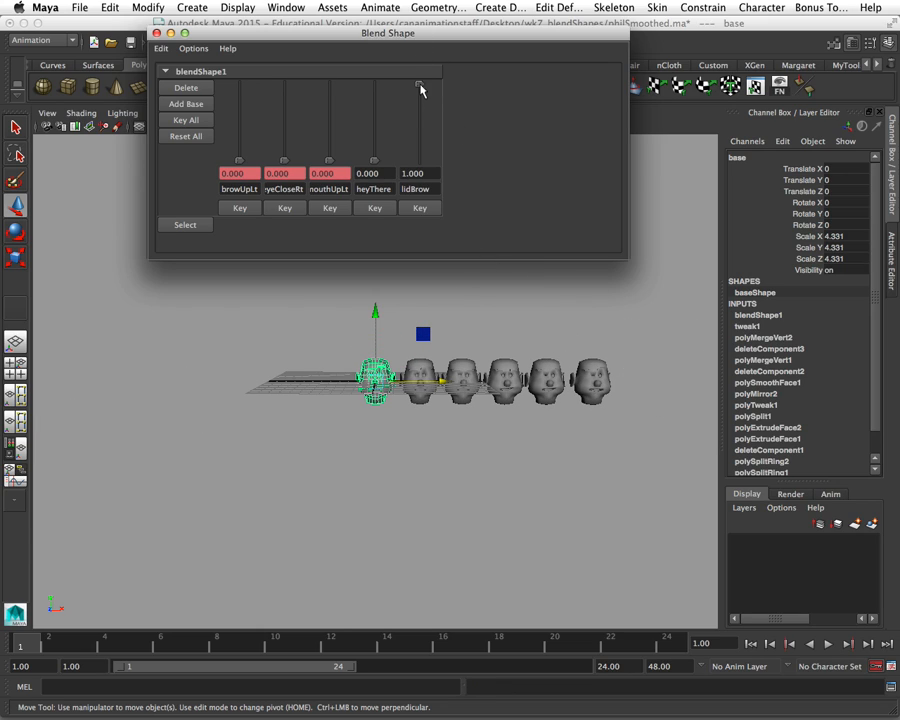
drag(418, 88, 426, 176)
click(156, 33)
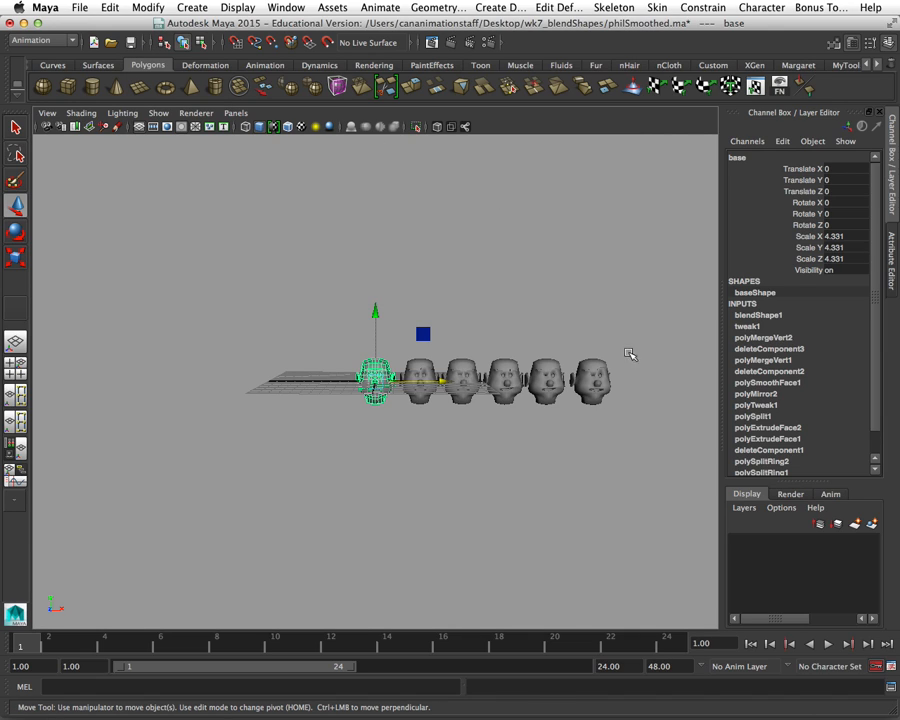
Step: Delete the five target heads beside the base head and frame the base head
drag(656, 340, 410, 444)
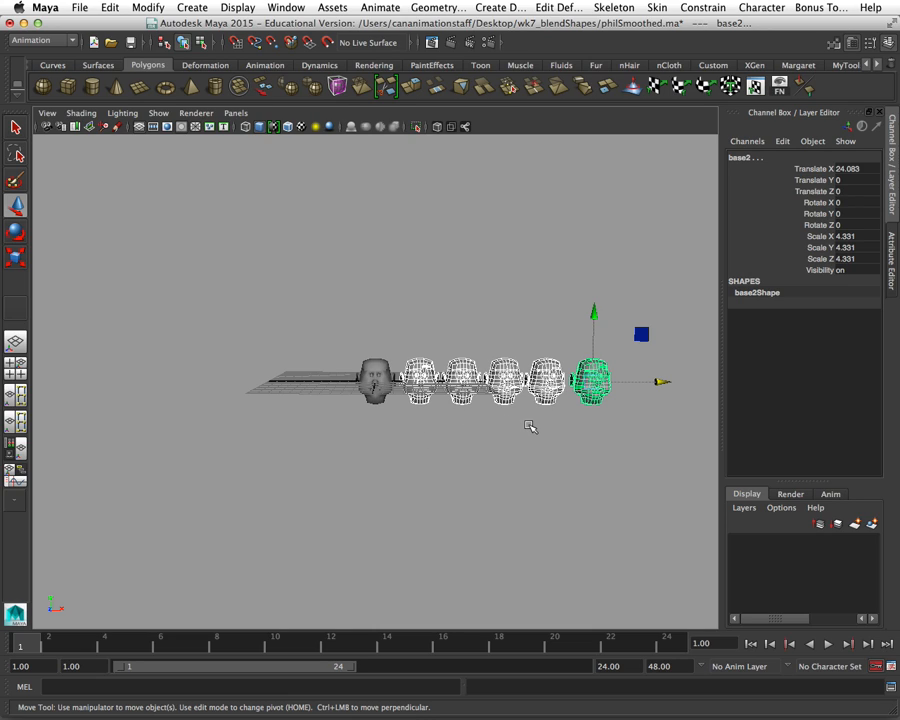
key(Delete)
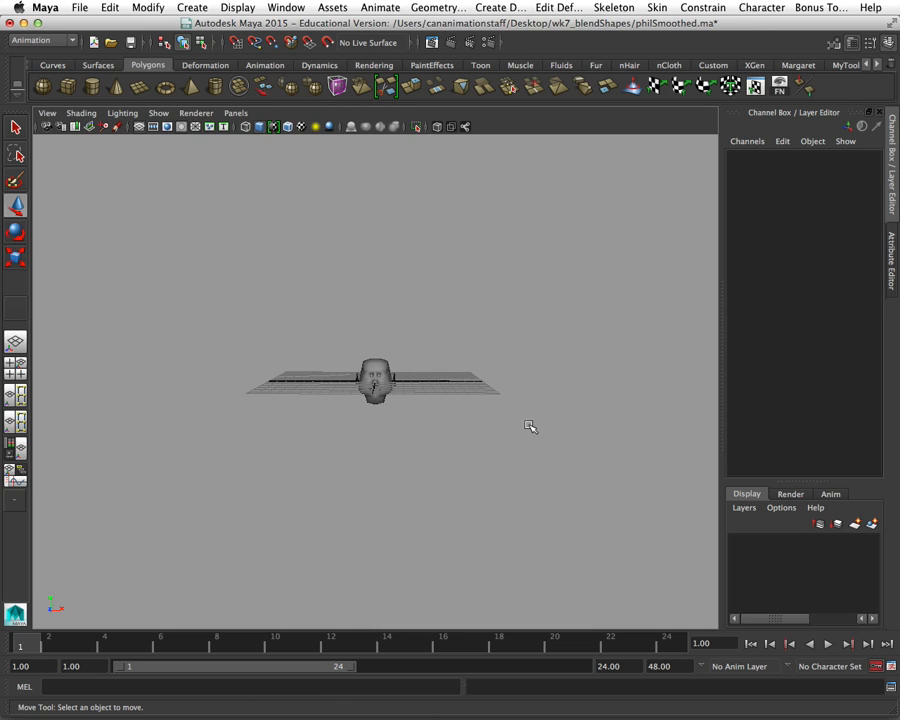
key(f)
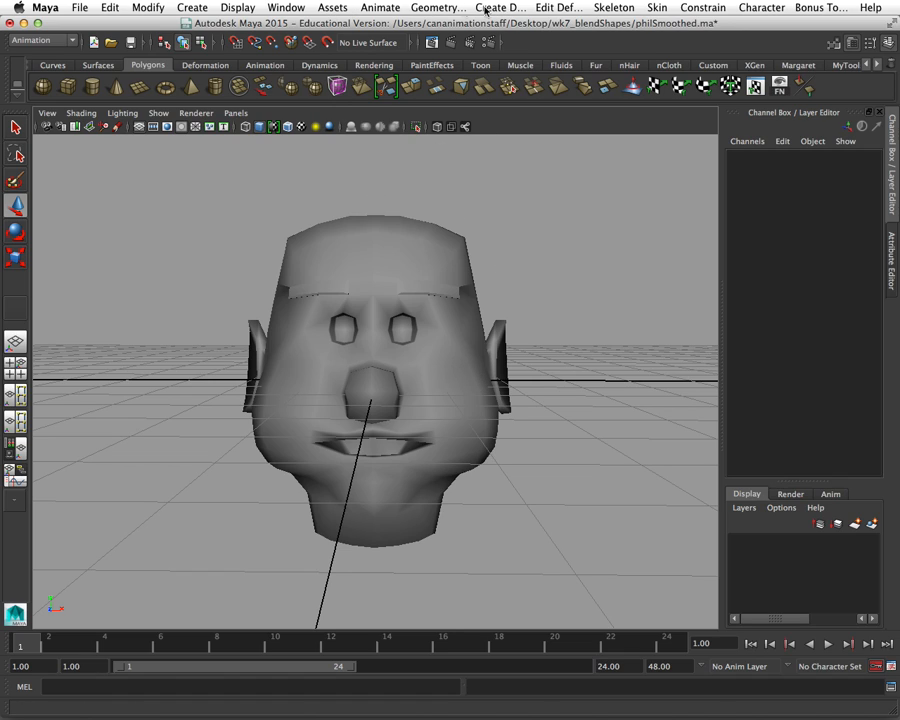
Step: Reopen the Blend Shape editor, check that the sliders still work without the target heads, and close it
click(285, 8)
mouse_move(320, 60)
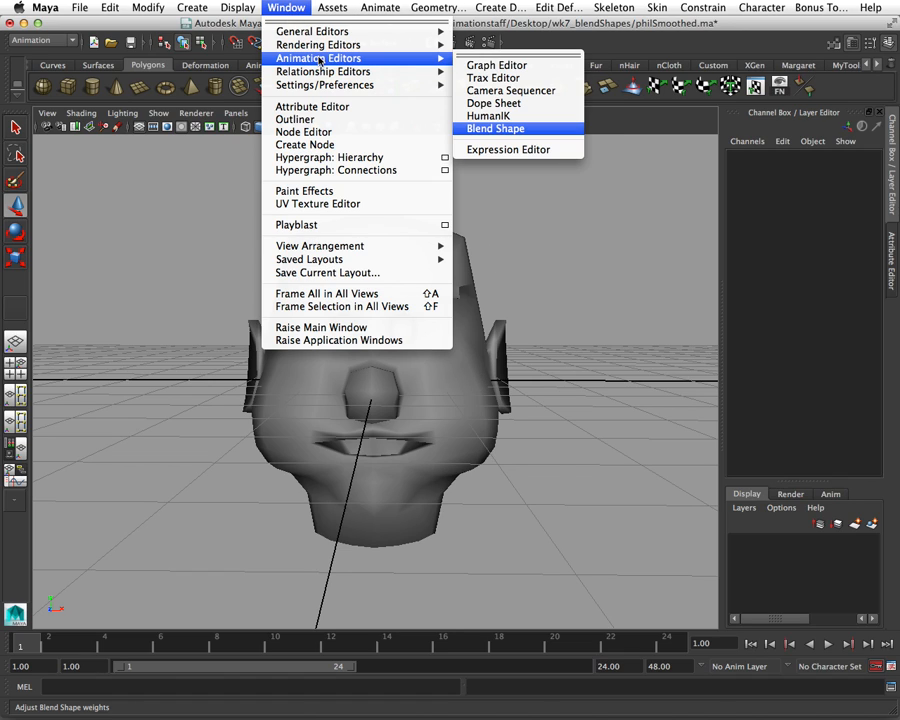
click(530, 129)
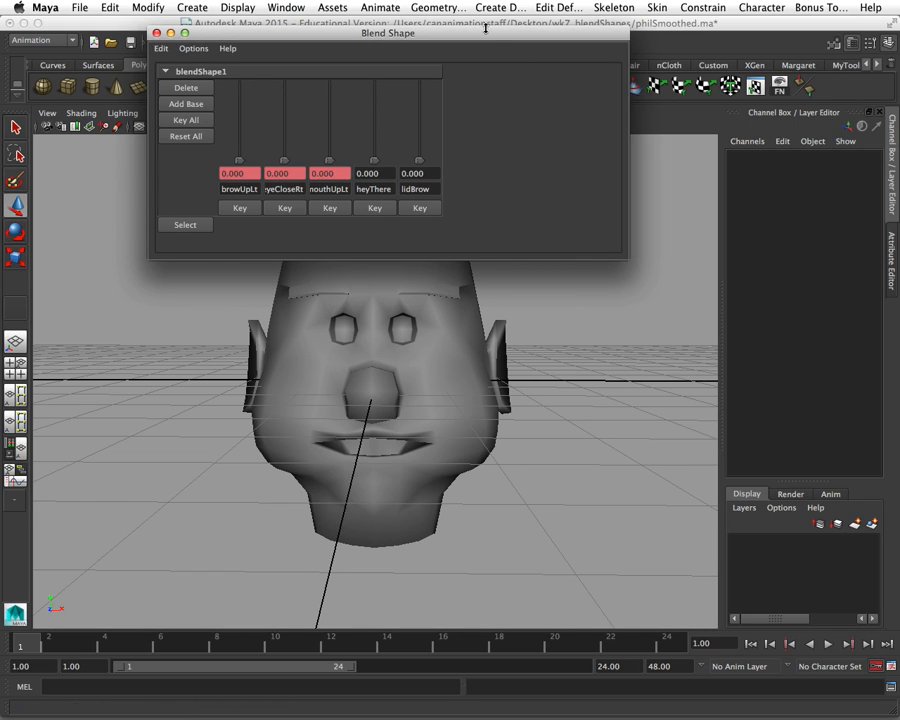
drag(486, 27, 795, 30)
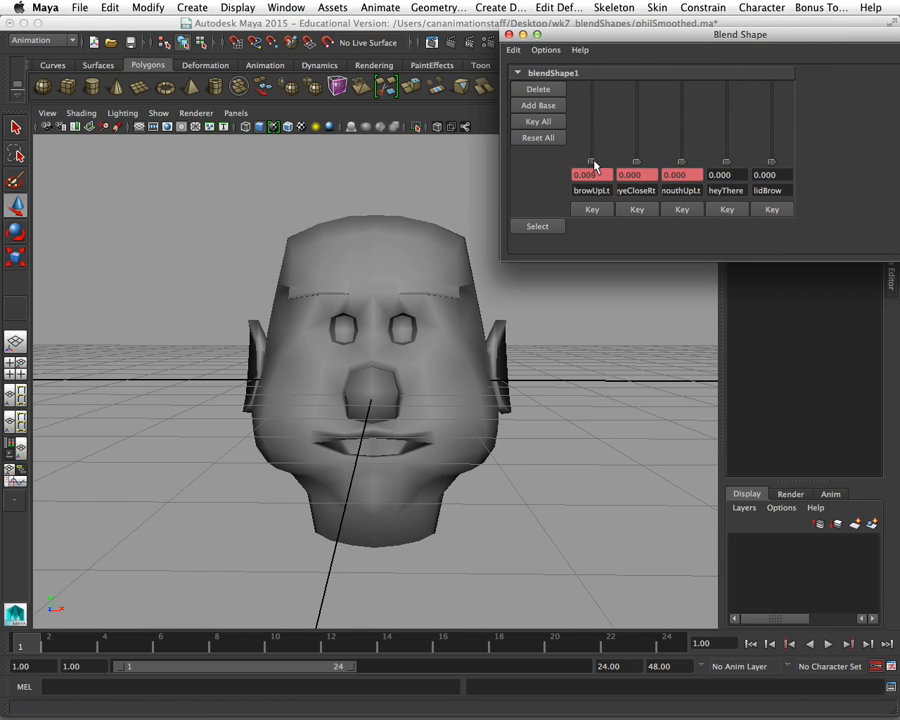
mouse_move(637, 163)
mouse_down()
mouse_move(632, 88)
mouse_move(632, 174)
mouse_up()
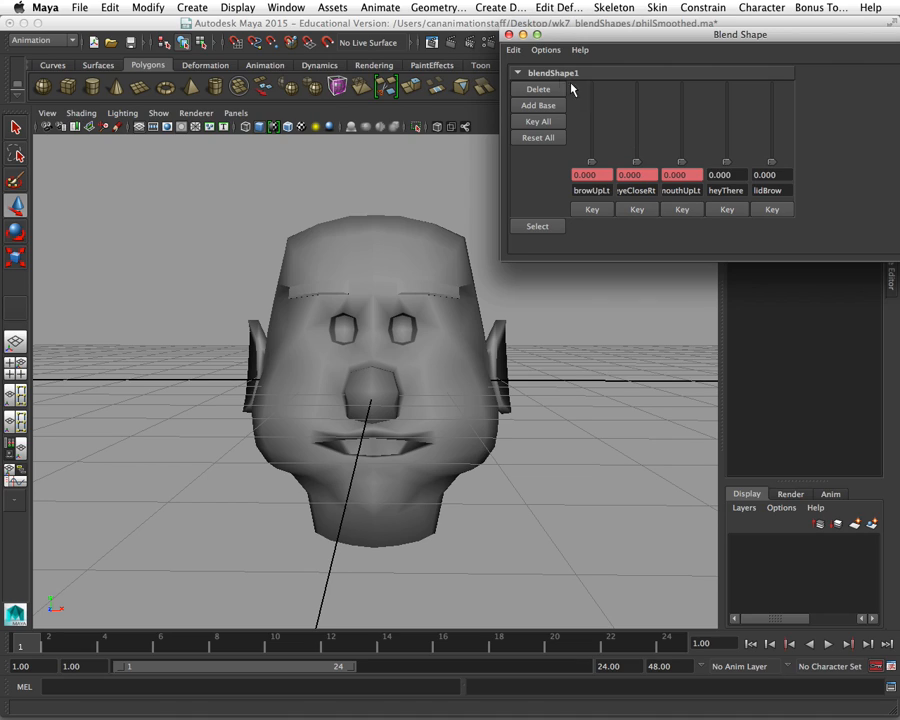
click(509, 34)
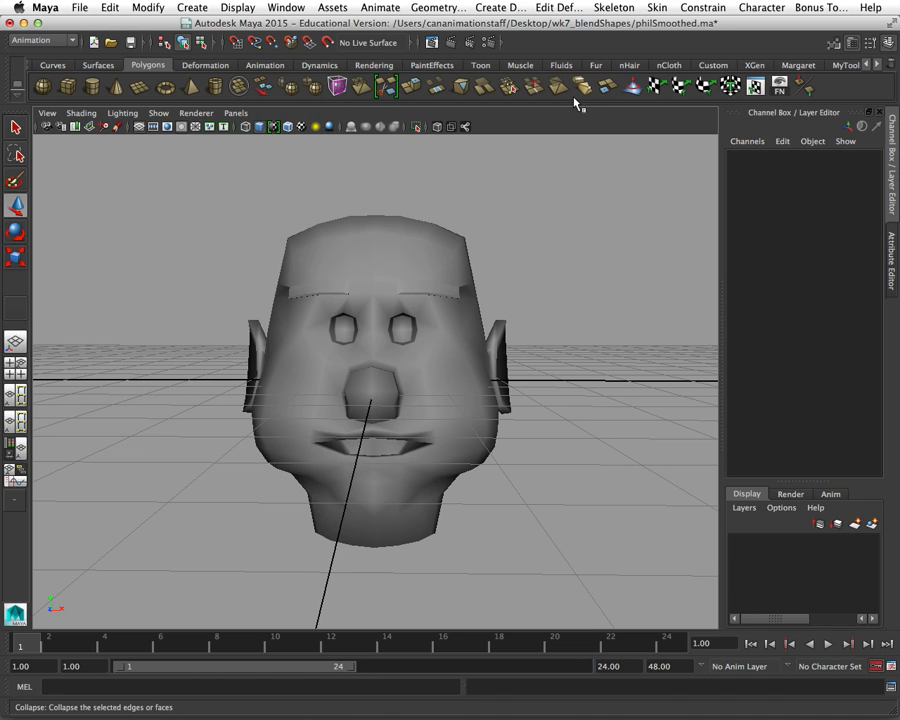
Step: Switch to Firefox and read the Assignment #7 - blend shapes page in the course listing
mouse_move(846, 706)
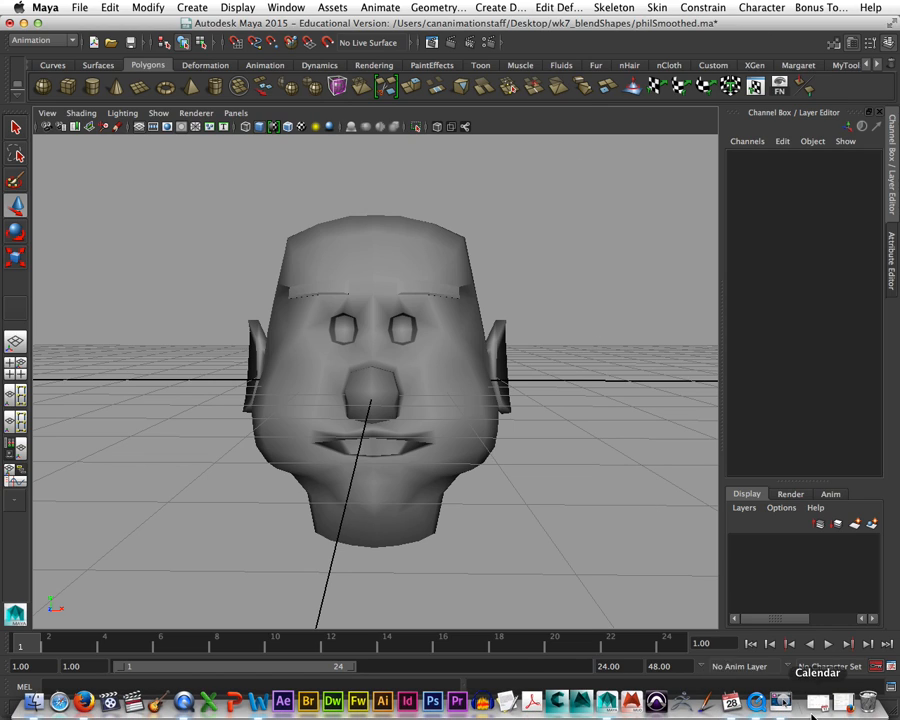
click(846, 706)
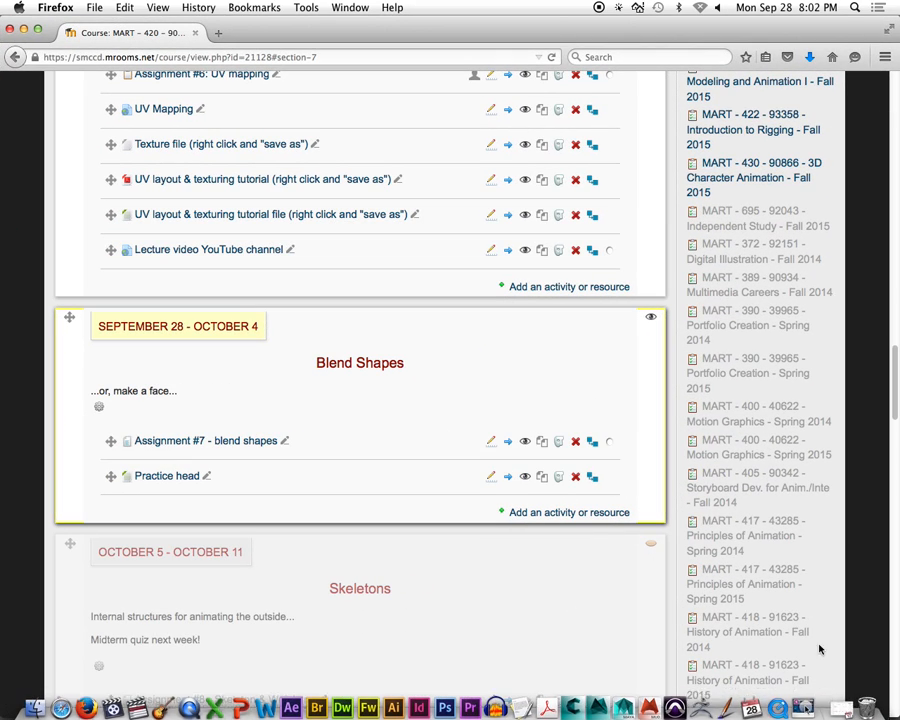
click(250, 444)
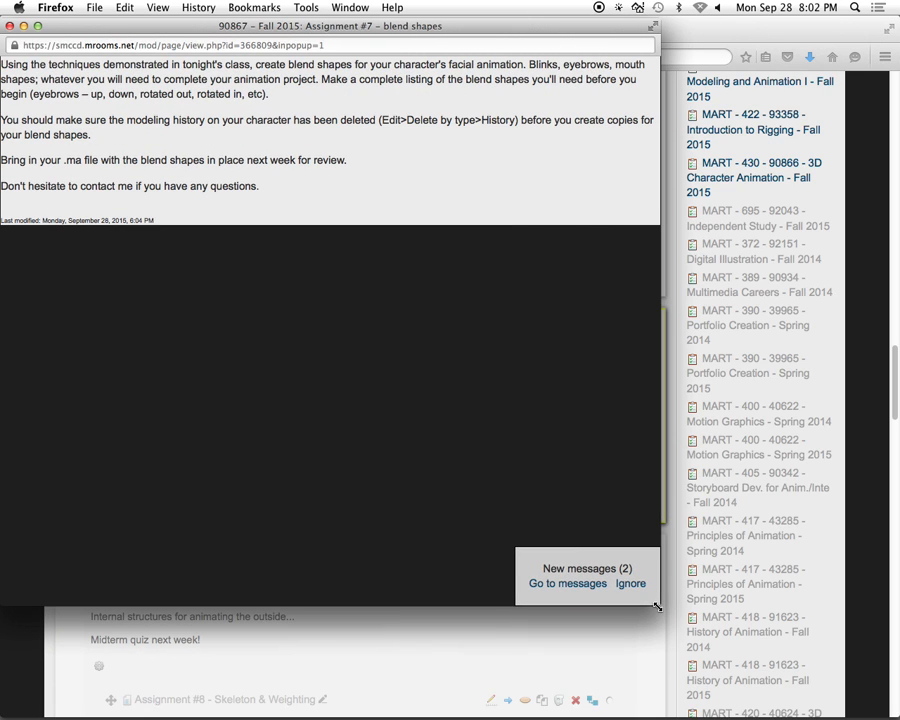
drag(436, 29, 577, 92)
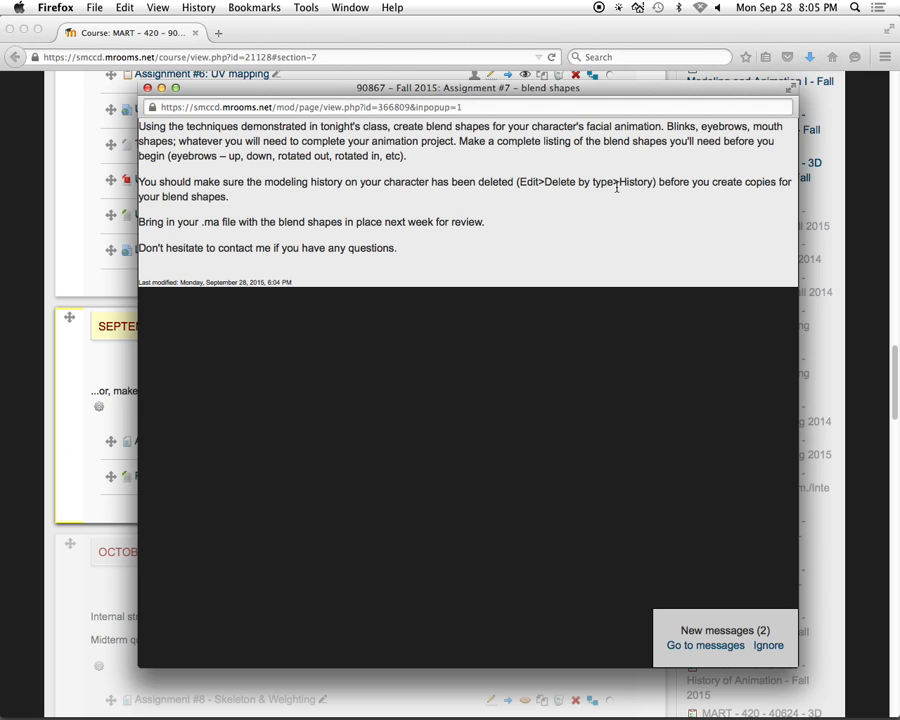
click(845, 168)
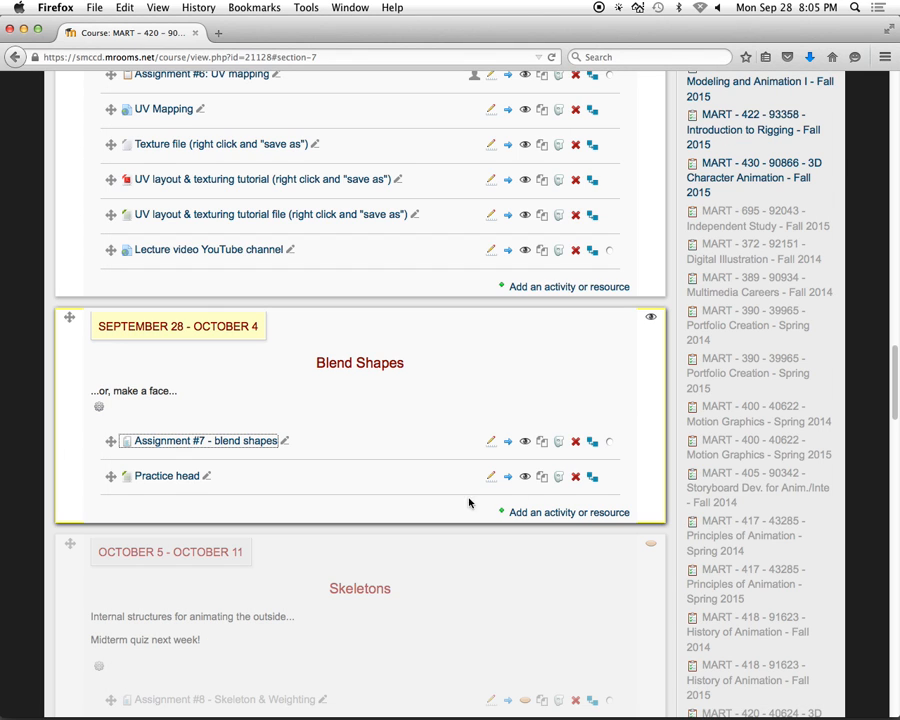
Step: Switch back to Maya and delete the non-deformer history from the base head
key(super+Tab)
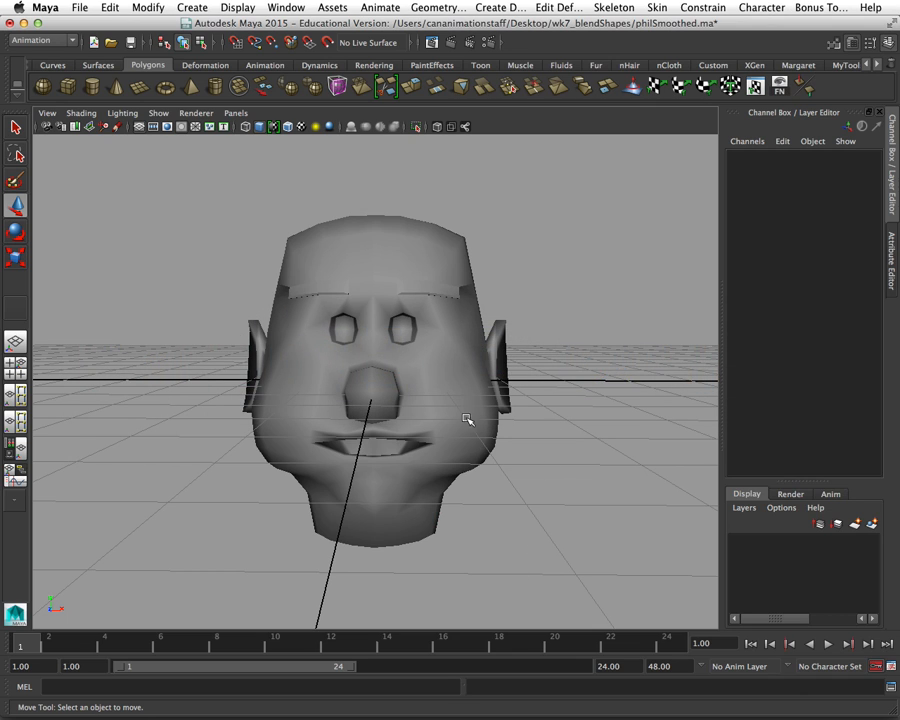
scroll(470, 426, down, 5)
scroll(470, 426, up, 3)
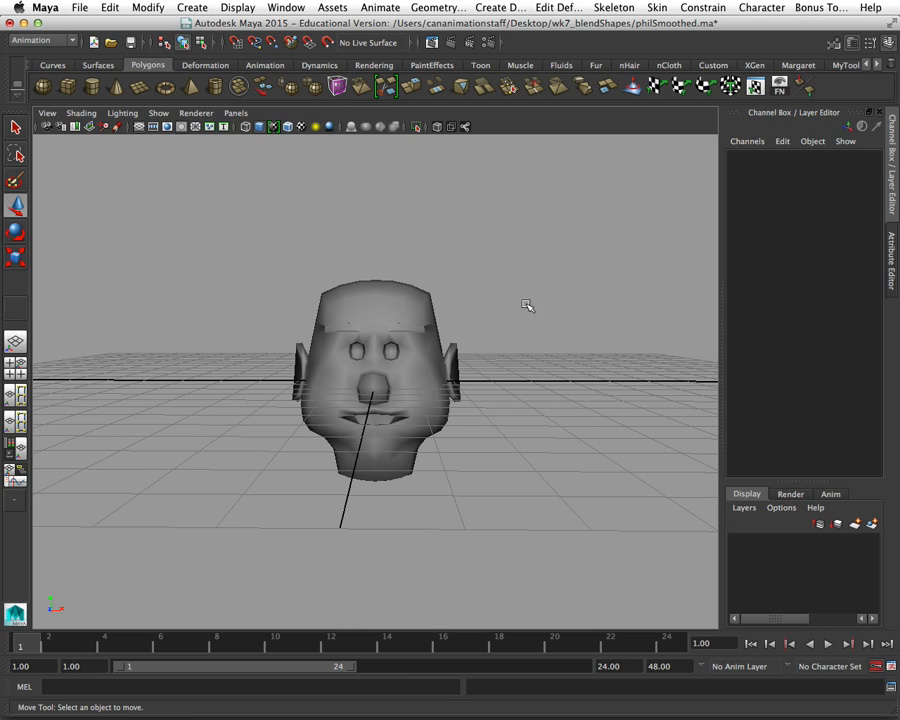
click(391, 351)
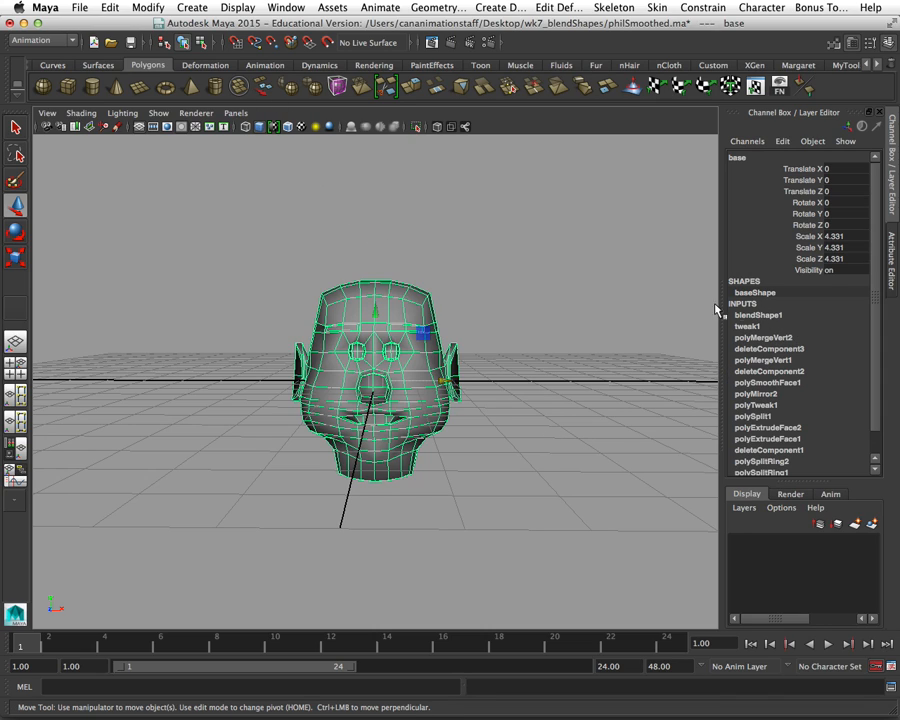
click(106, 8)
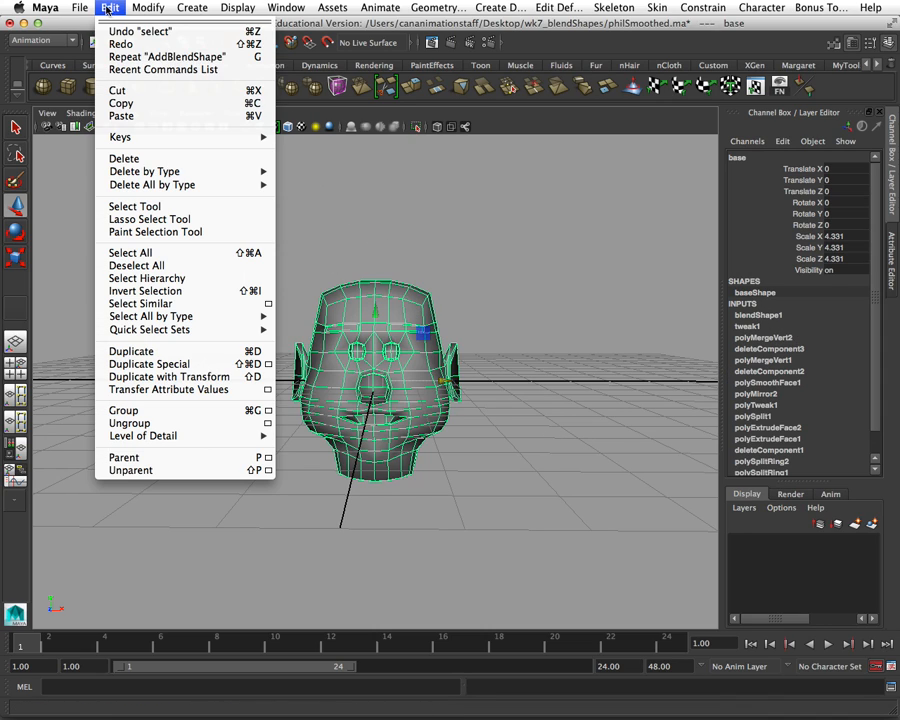
mouse_move(150, 171)
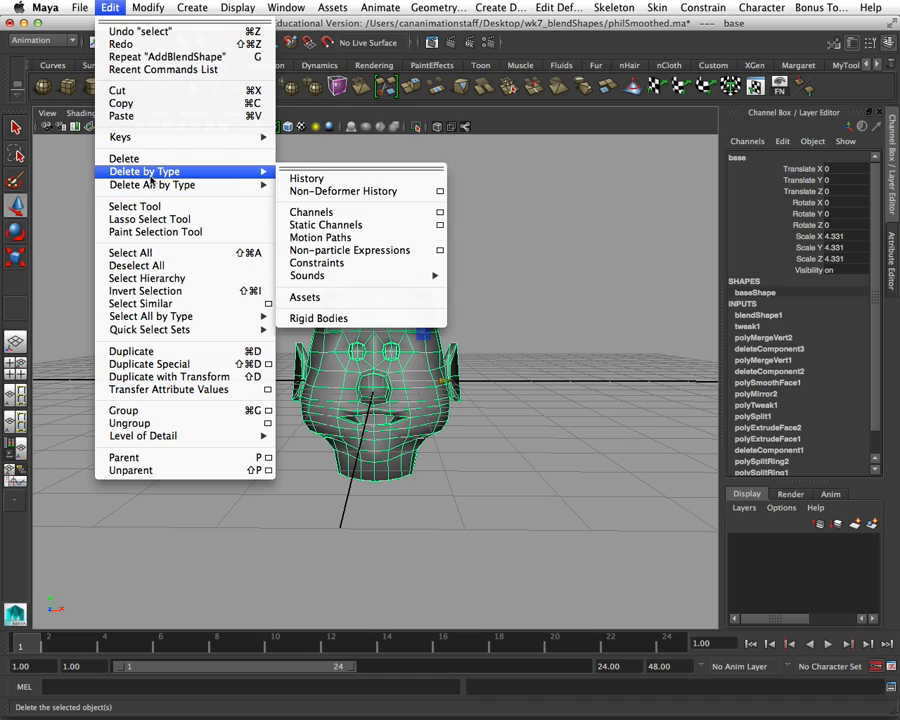
click(380, 192)
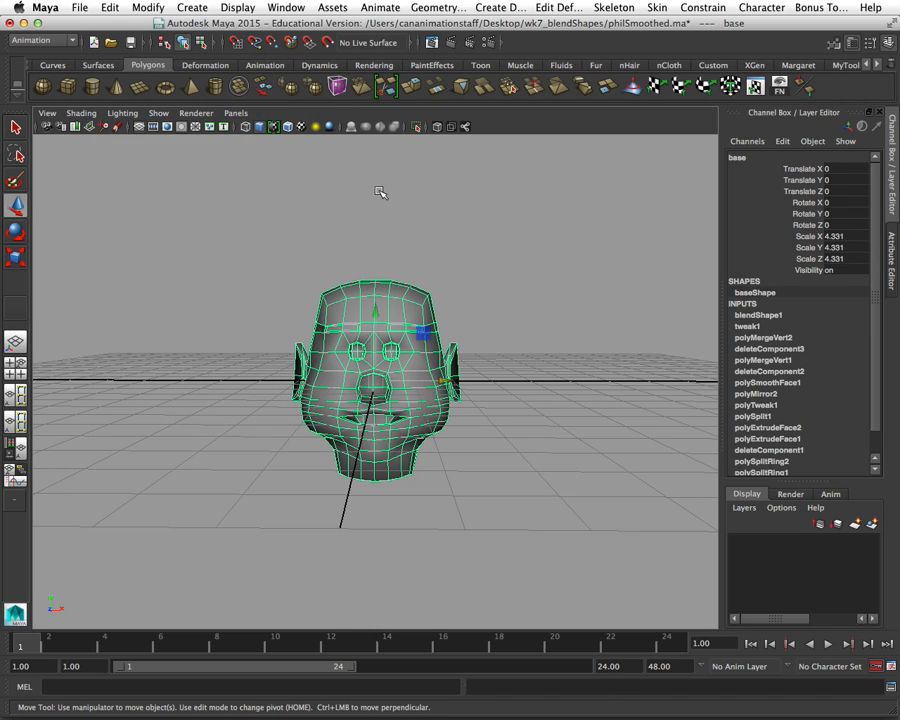
Step: Scrub the browUpLt weight of the base head's blendShape1 to check that the deformer still works
click(764, 316)
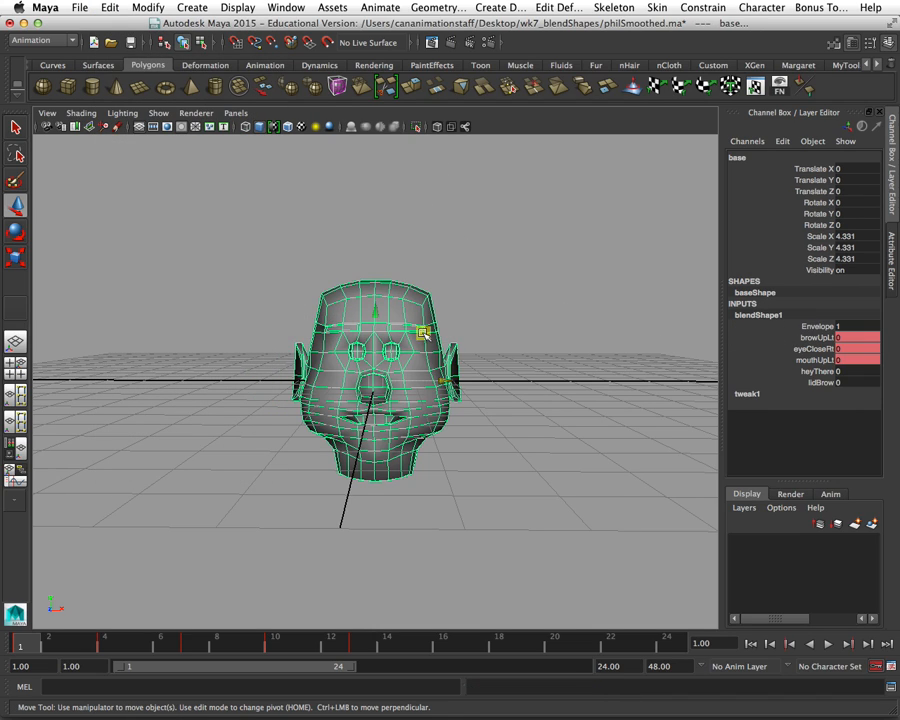
click(771, 338)
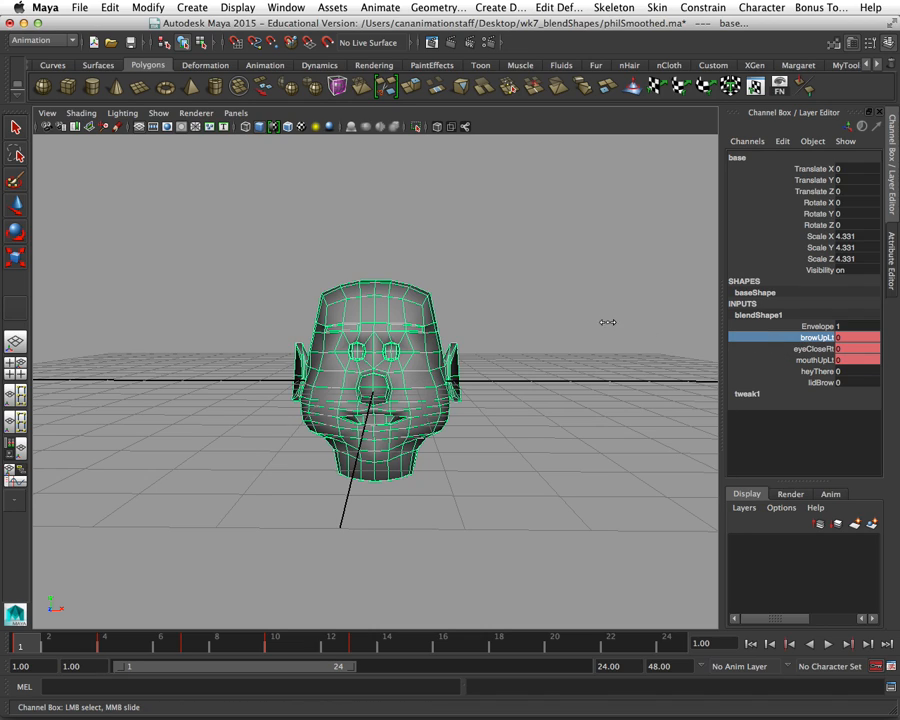
middle_drag(595, 307, 527, 317)
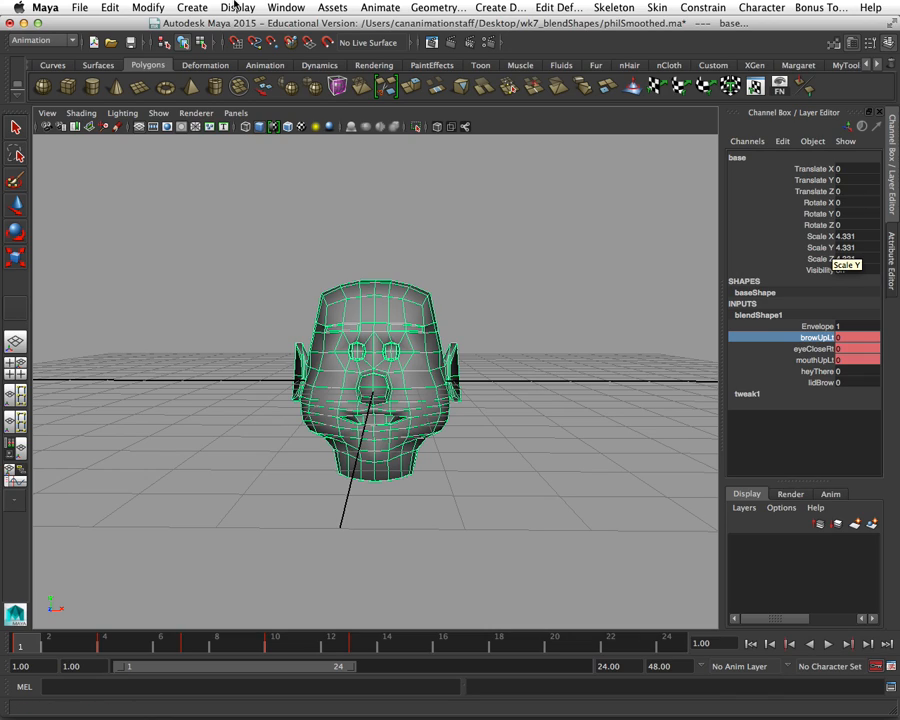
Step: Reopen the recent scene wk7_blendShapes/philSmoothed.ma without saving the current changes
click(79, 8)
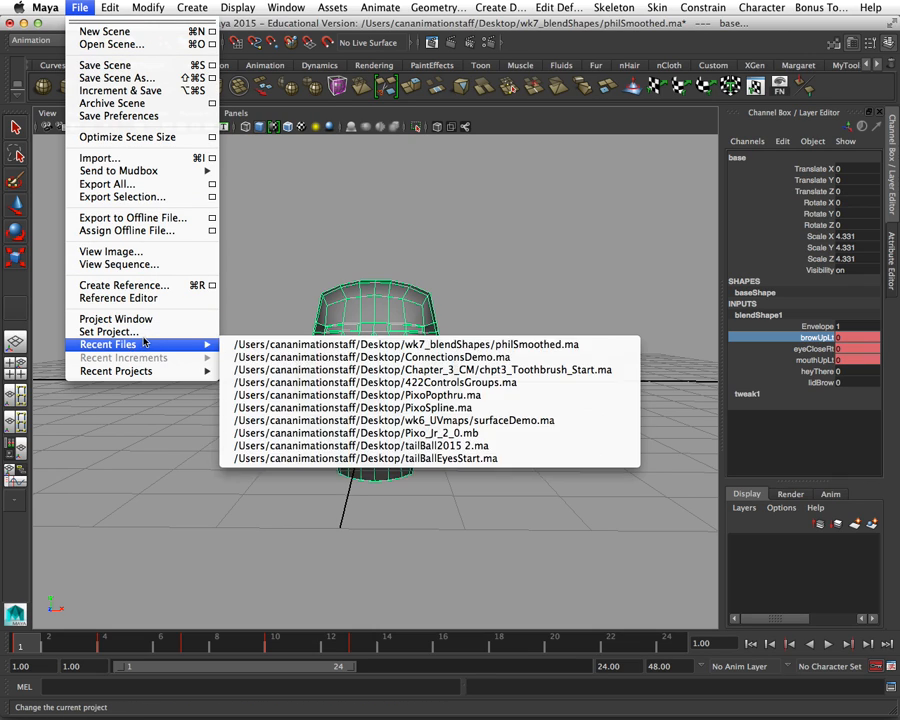
mouse_move(144, 344)
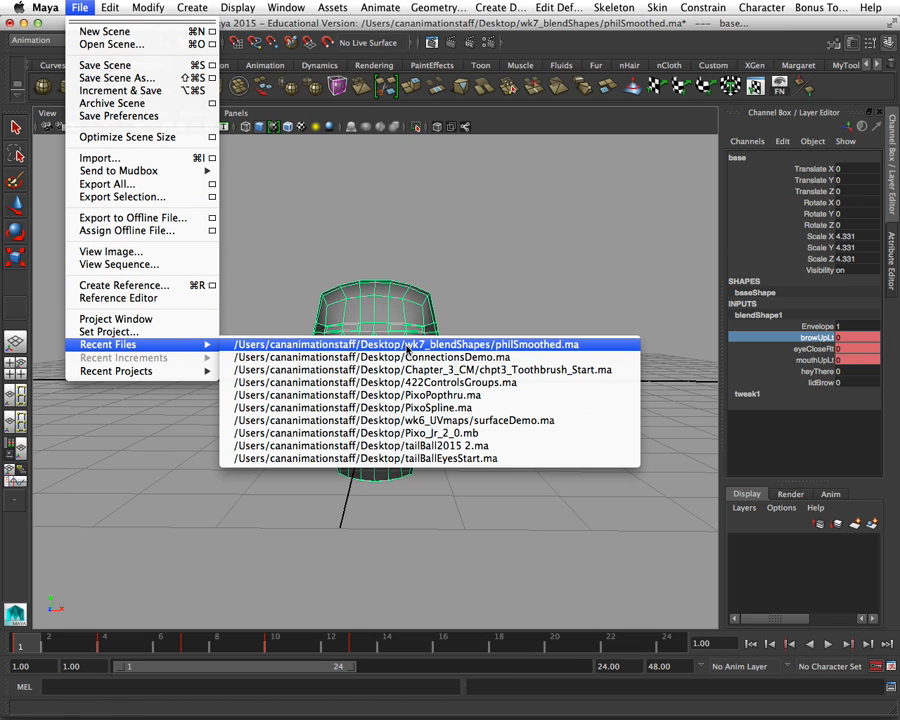
click(400, 344)
click(449, 375)
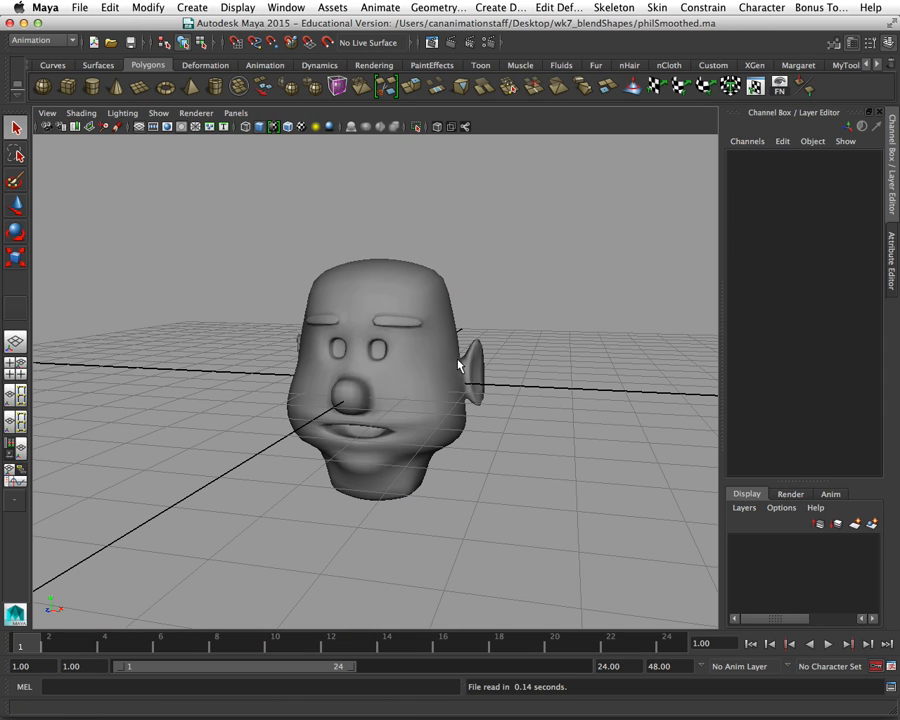
Step: Delete the construction history of the smoothed head, check its scale channels, and deselect it
click(430, 388)
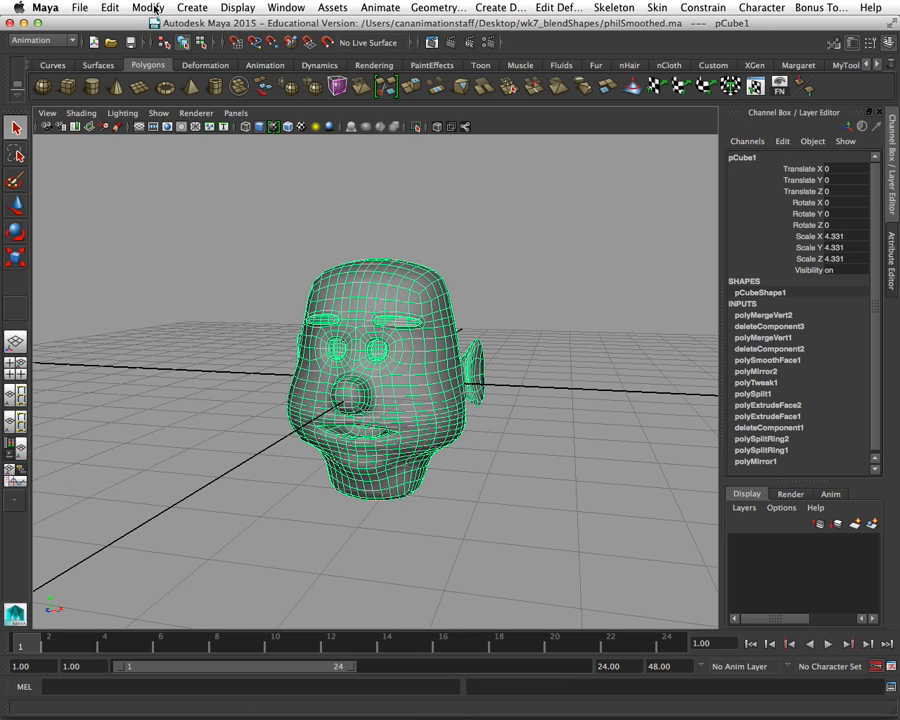
click(155, 8)
mouse_move(112, 5)
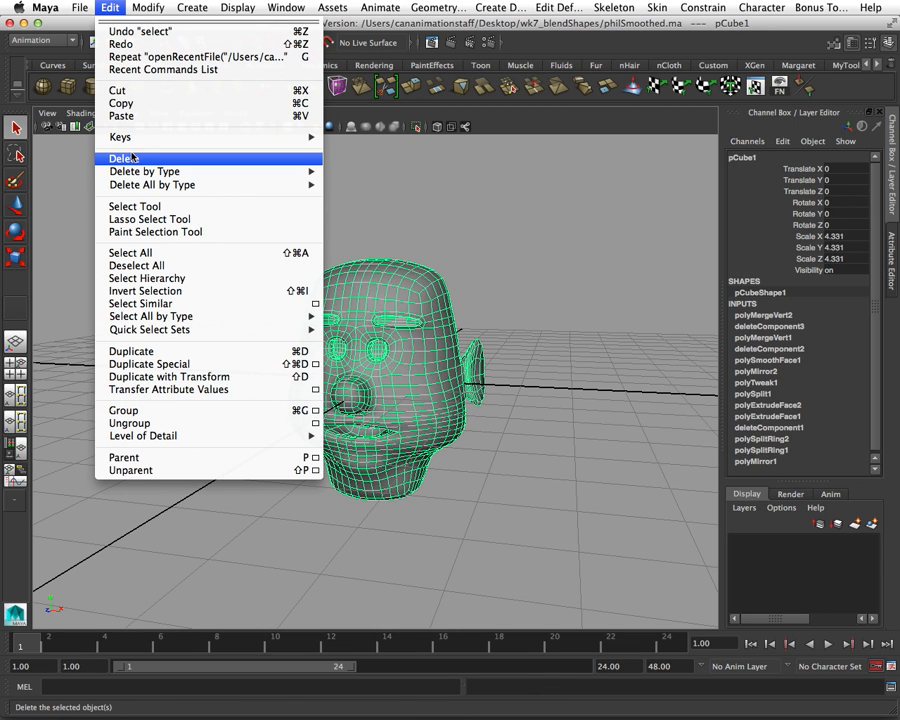
mouse_move(150, 171)
click(369, 179)
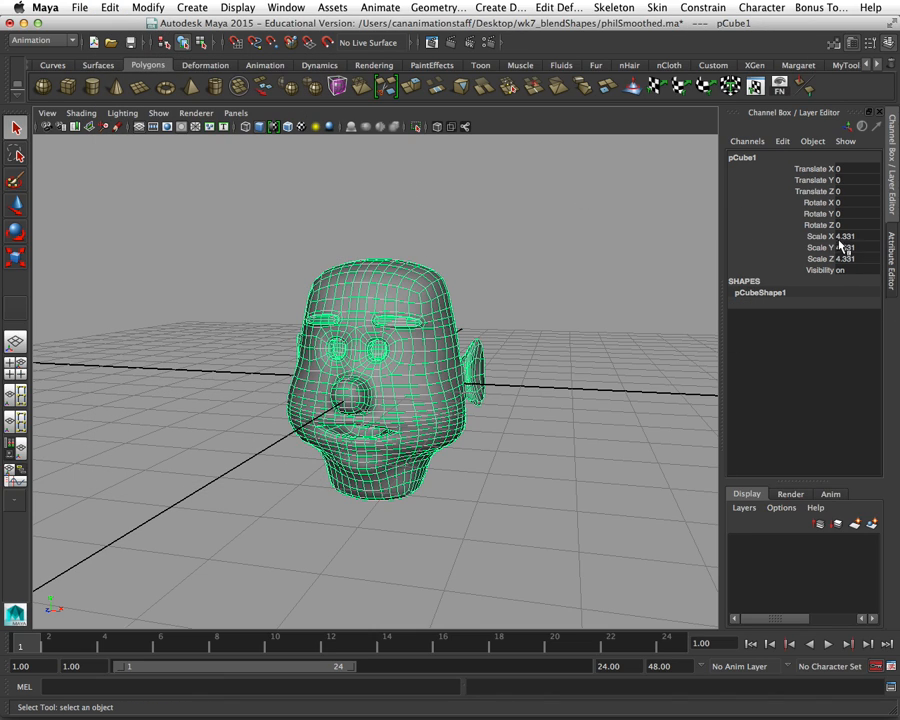
click(819, 237)
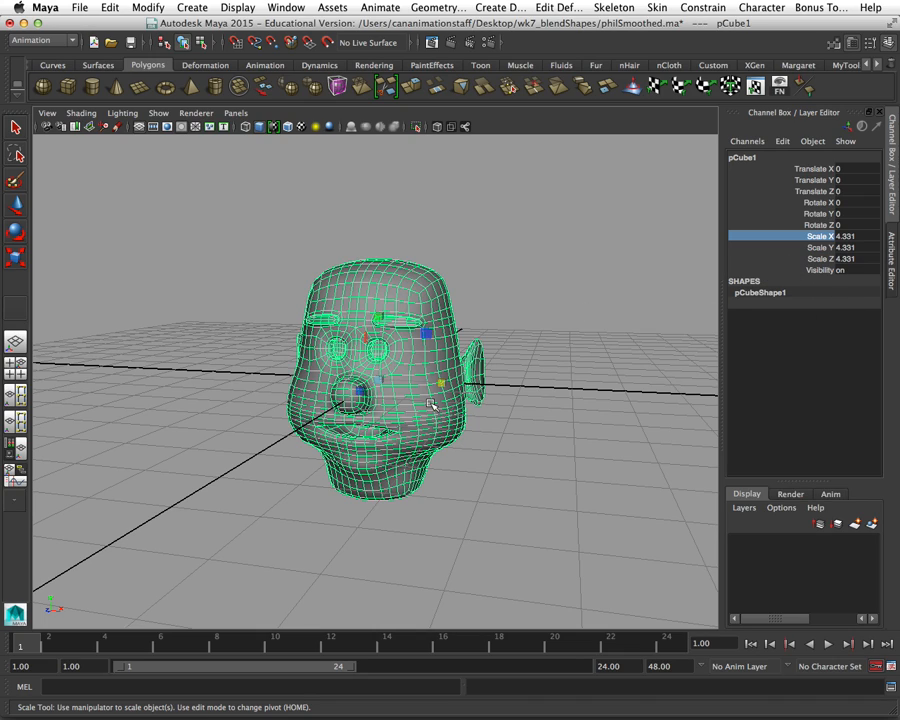
key(q)
click(558, 374)
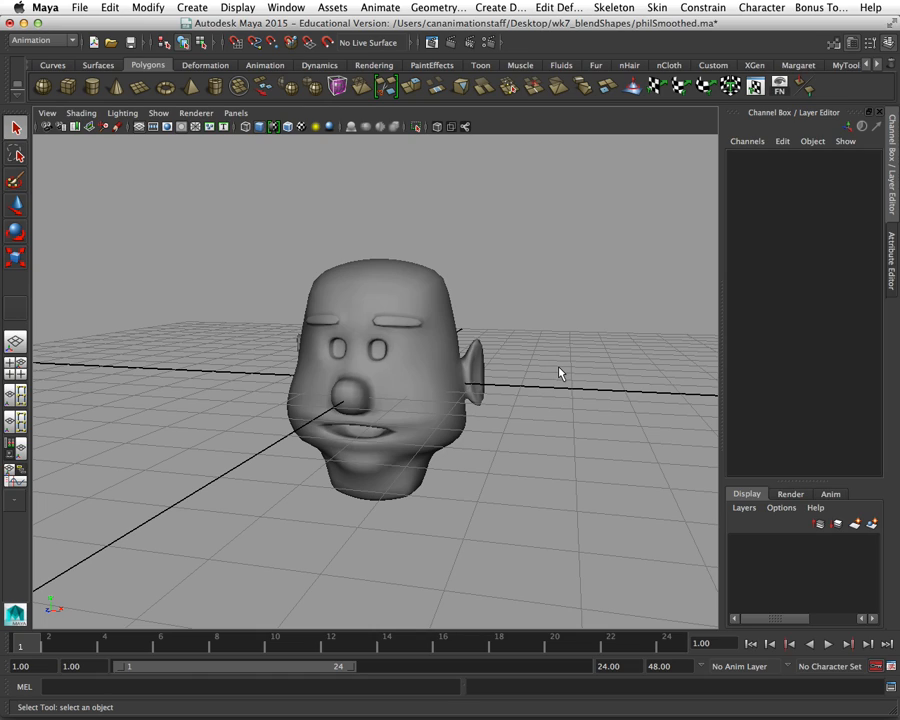
Step: Close Maya without saving the changes to philSmoothed.ma and minimize the Firefox course window
click(9, 22)
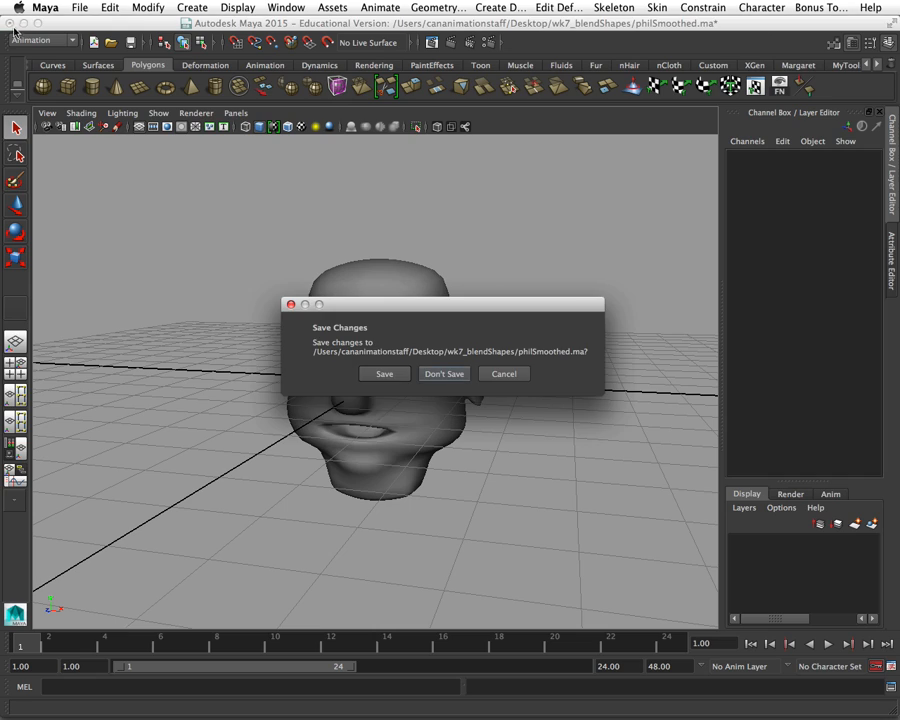
click(444, 374)
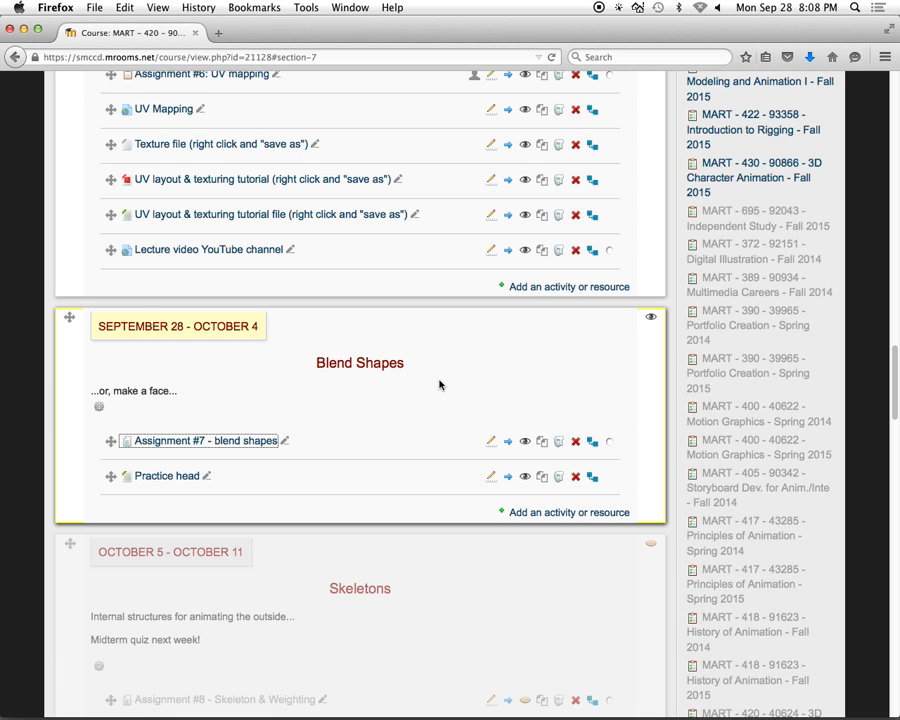
click(24, 30)
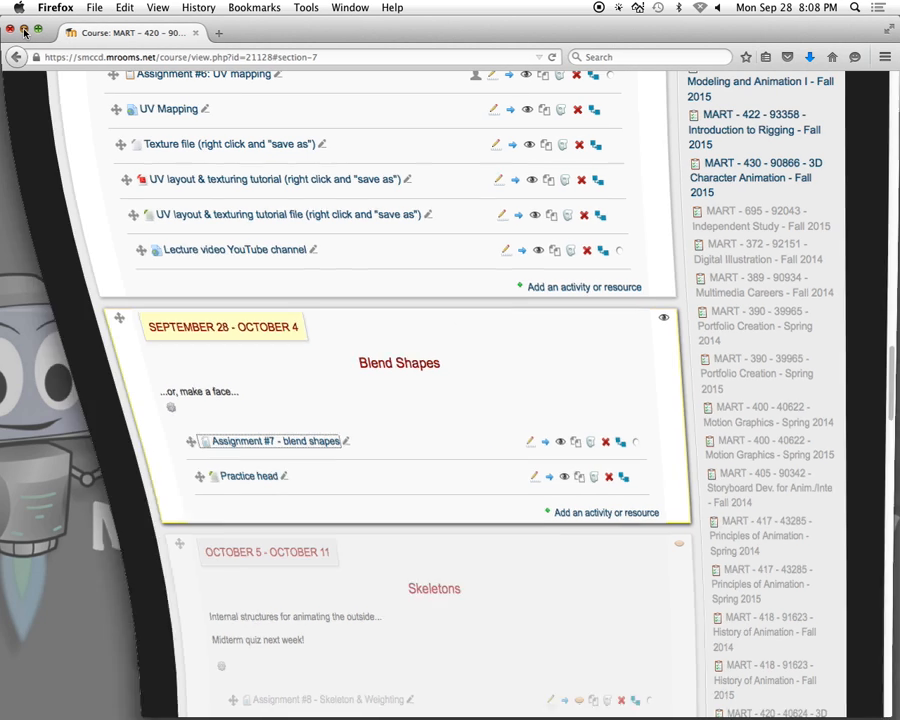